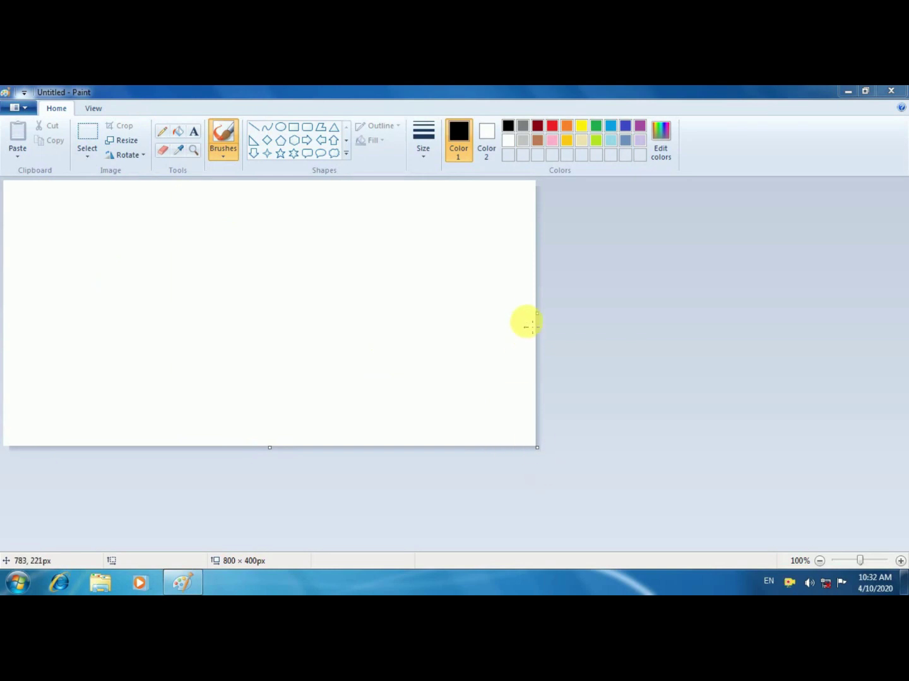
Step: Drag the canvas out to 959 × 489 px, then paint and undo a test dot
left_click_drag(536, 312, 642, 314)
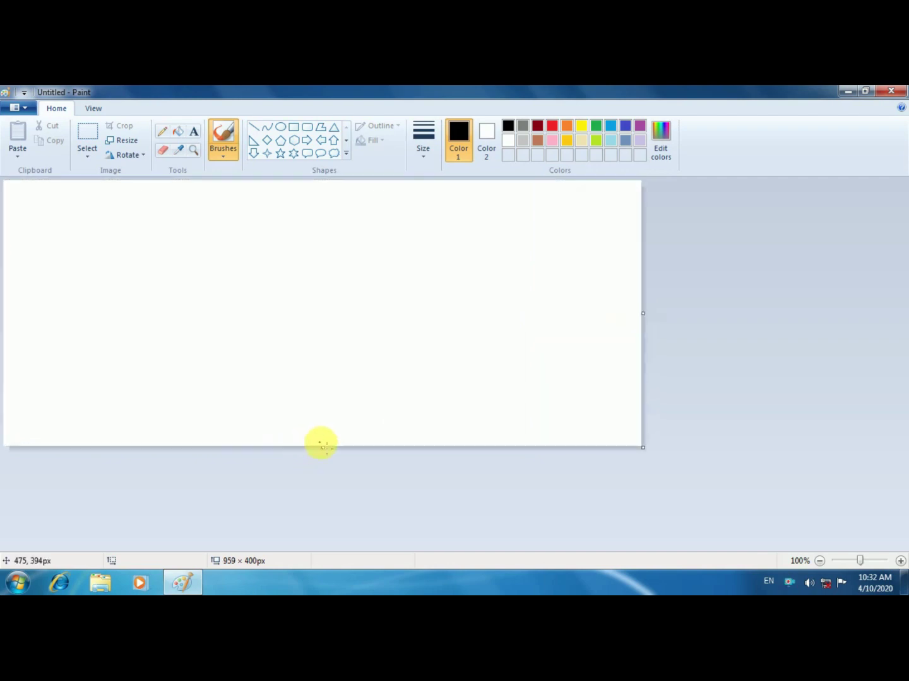
left_click_drag(321, 450, 315, 513)
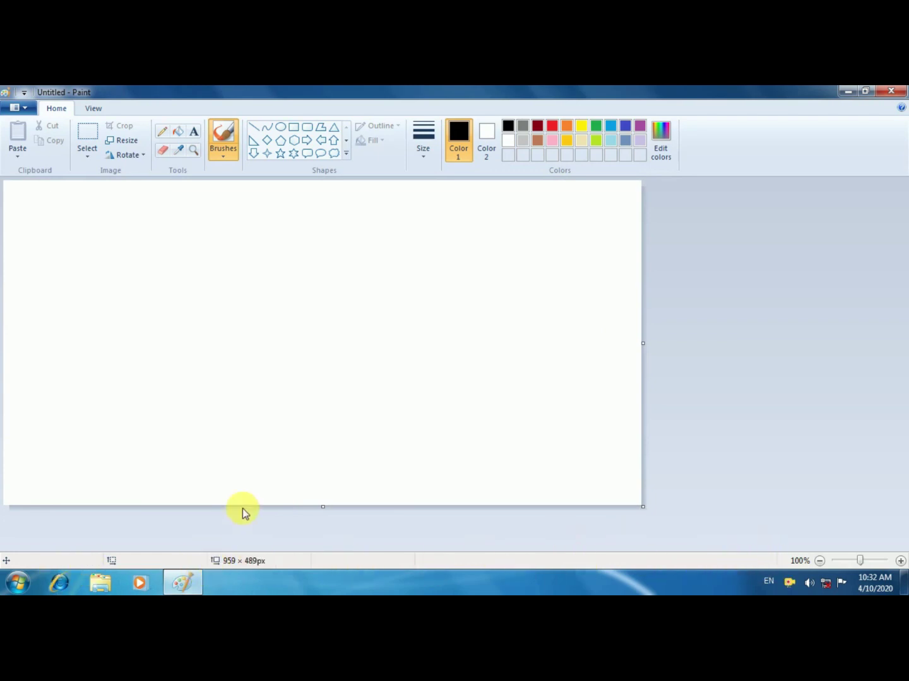
left_click(308, 354)
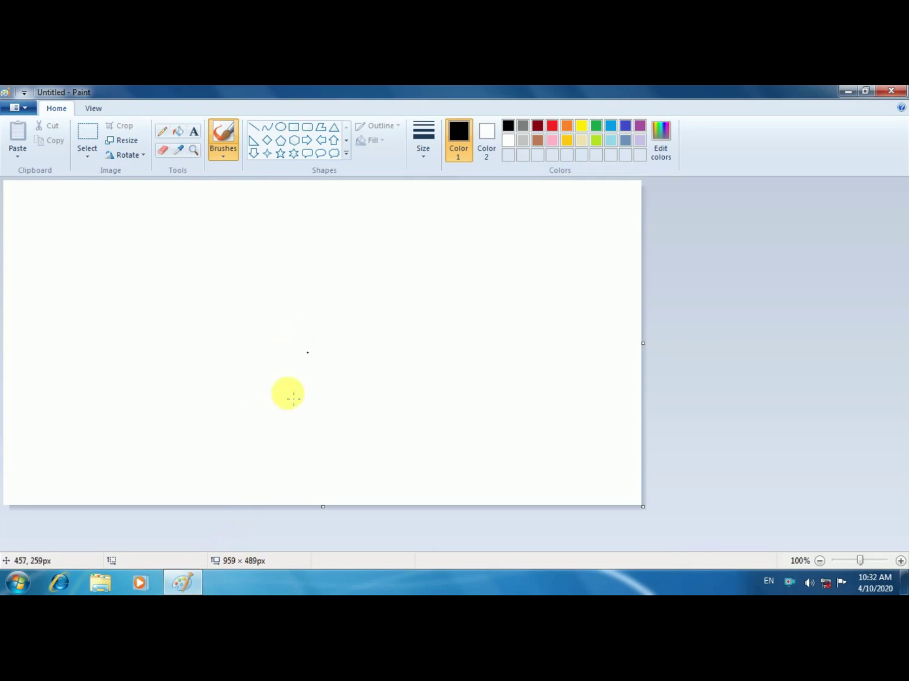
key("ctrl+z")
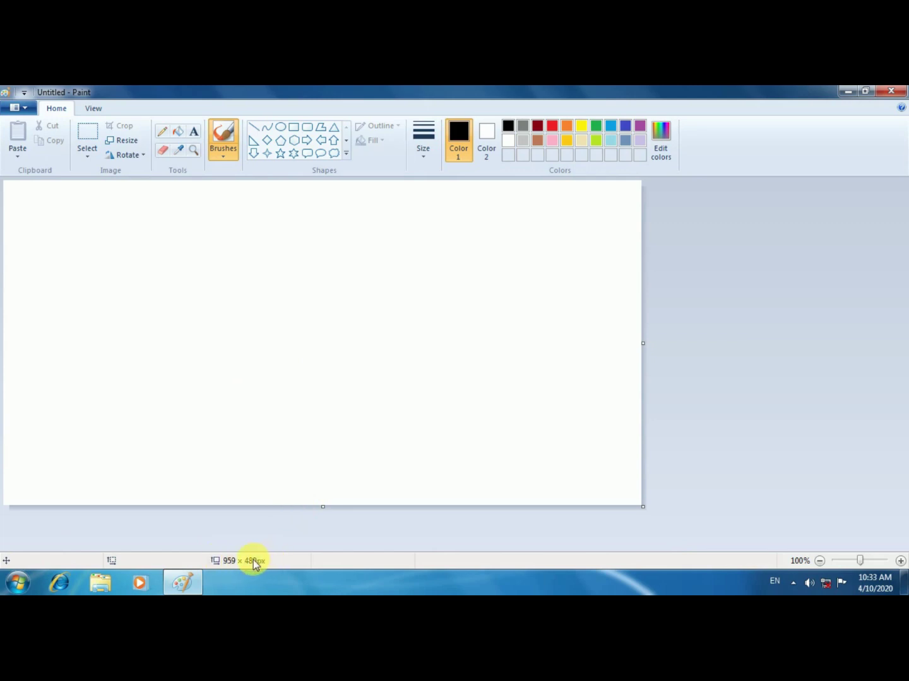
Step: Zoom the canvas out and then back in to full size
left_click(819, 561)
left_click(818, 561)
left_click(899, 561)
left_click(899, 561)
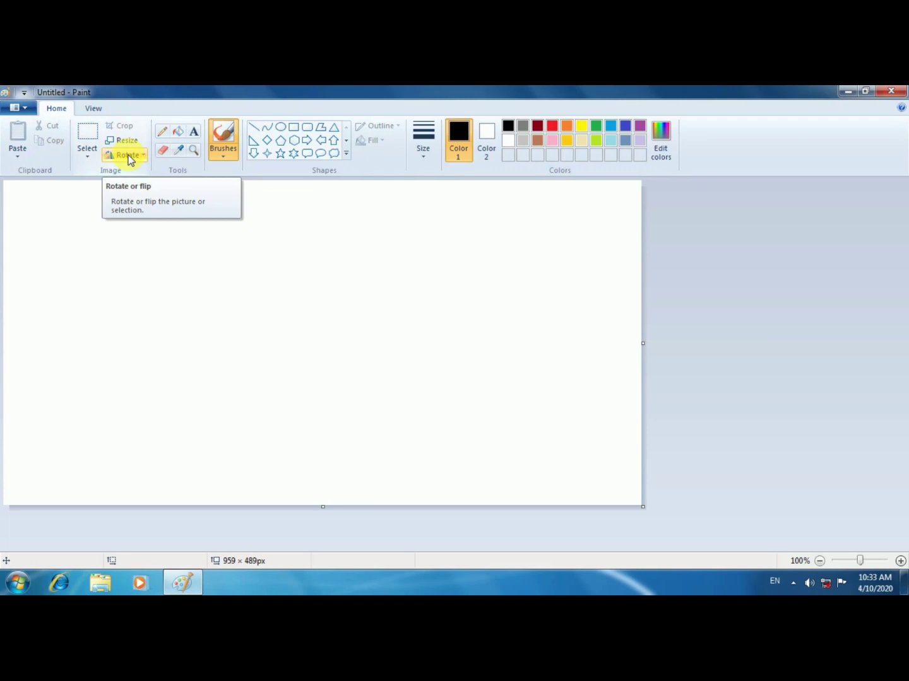
Step: Open the Desert photo from the Desktop folder through File > Open
left_click(31, 109)
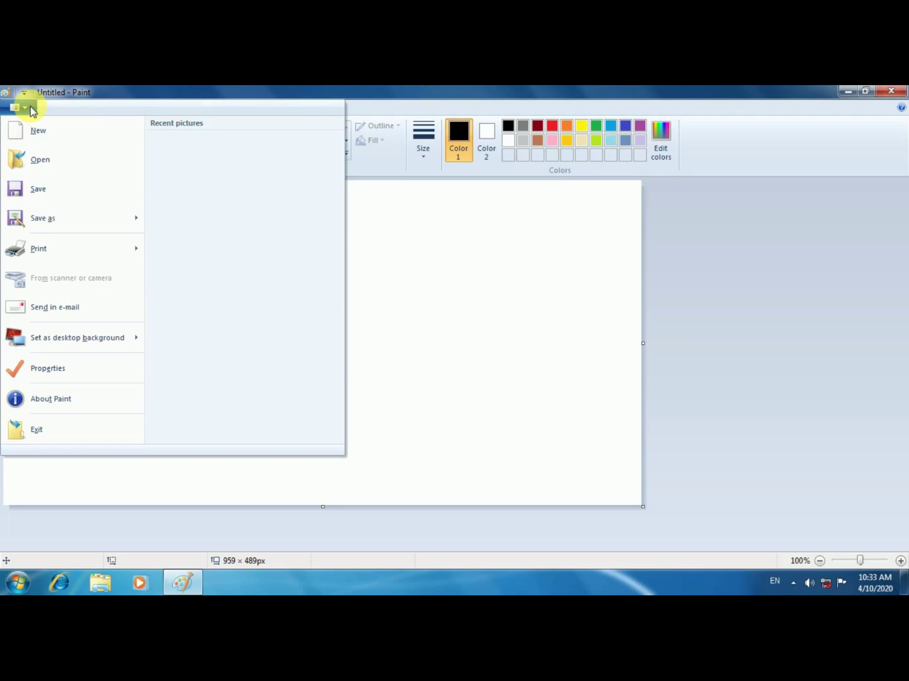
left_click(48, 161)
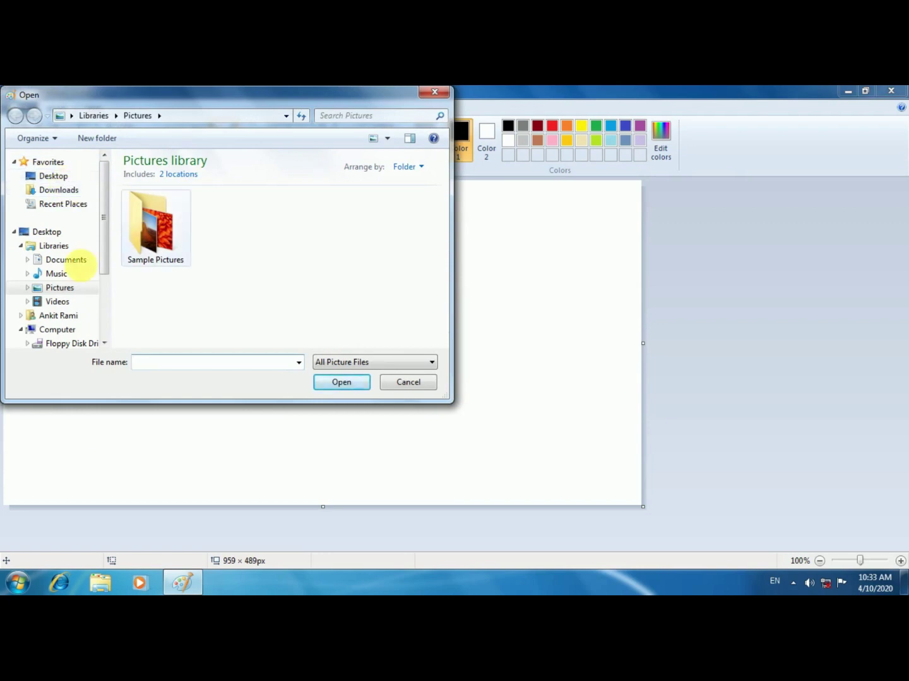
left_click(46, 182)
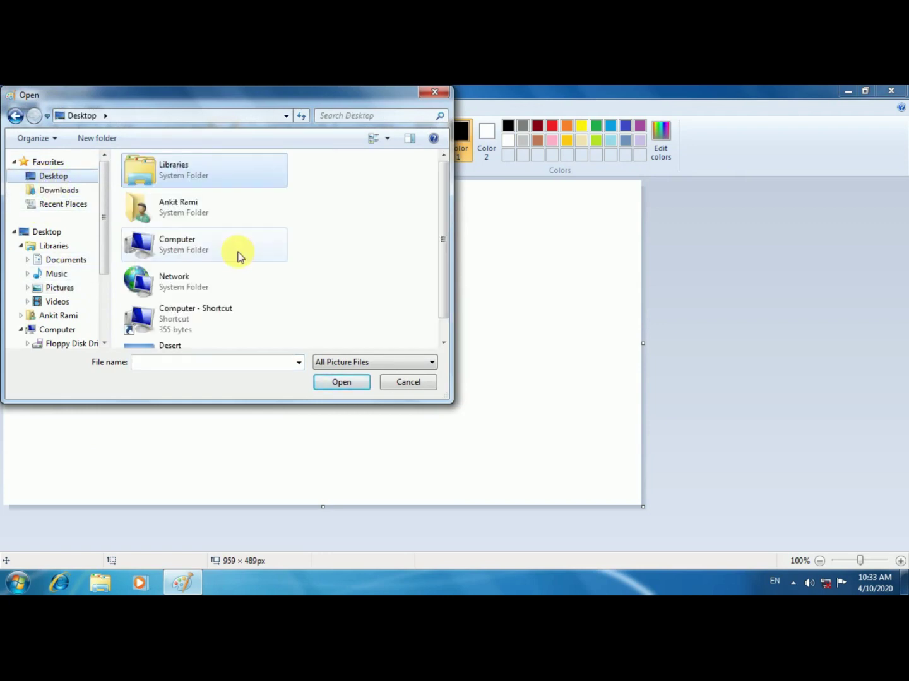
scroll(233, 261, "down", 2)
left_click_drag(441, 254, 433, 306)
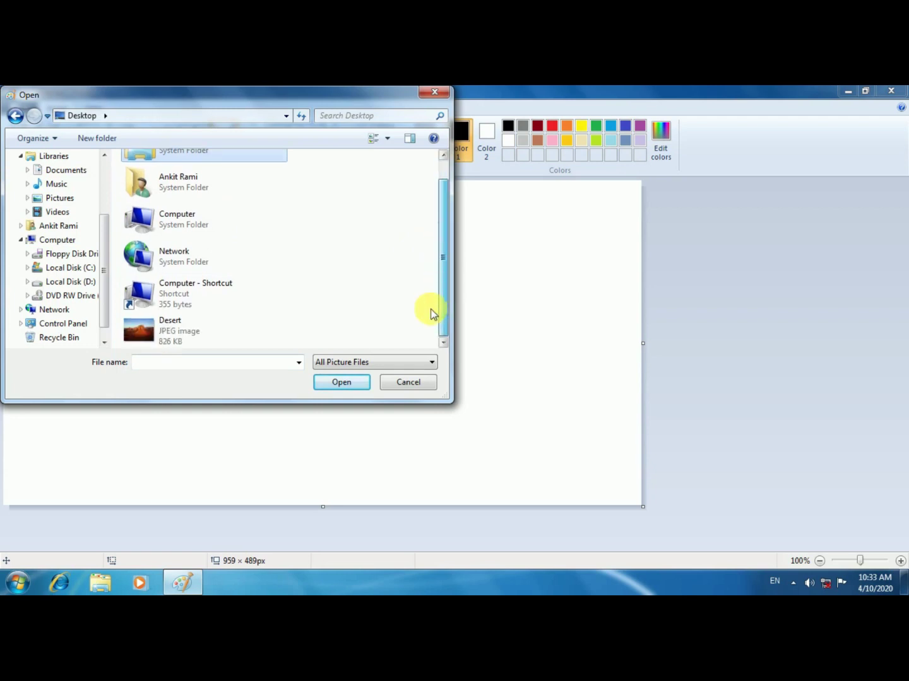
left_click(214, 332)
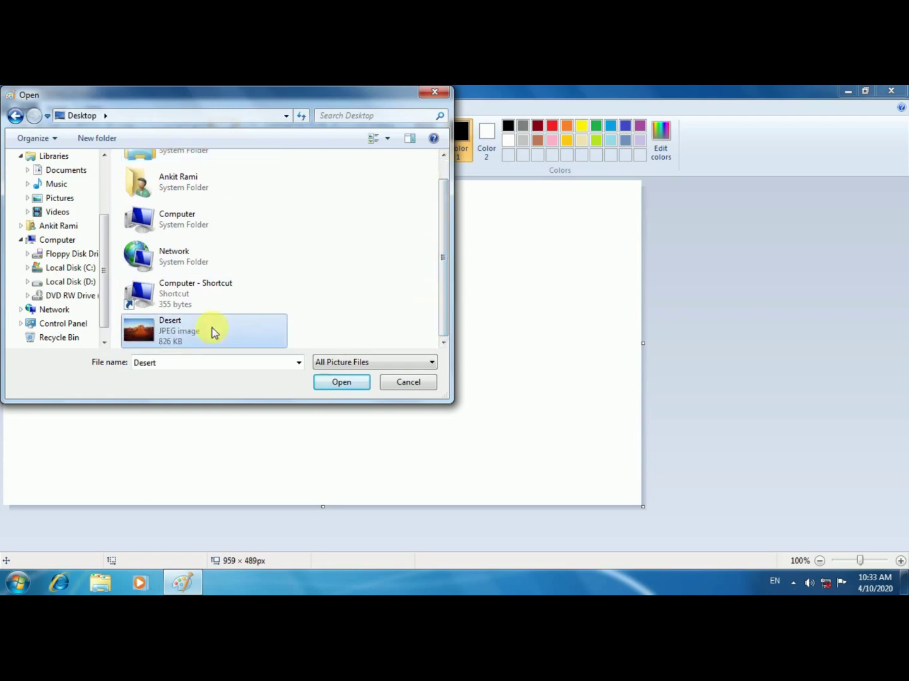
left_click(341, 384)
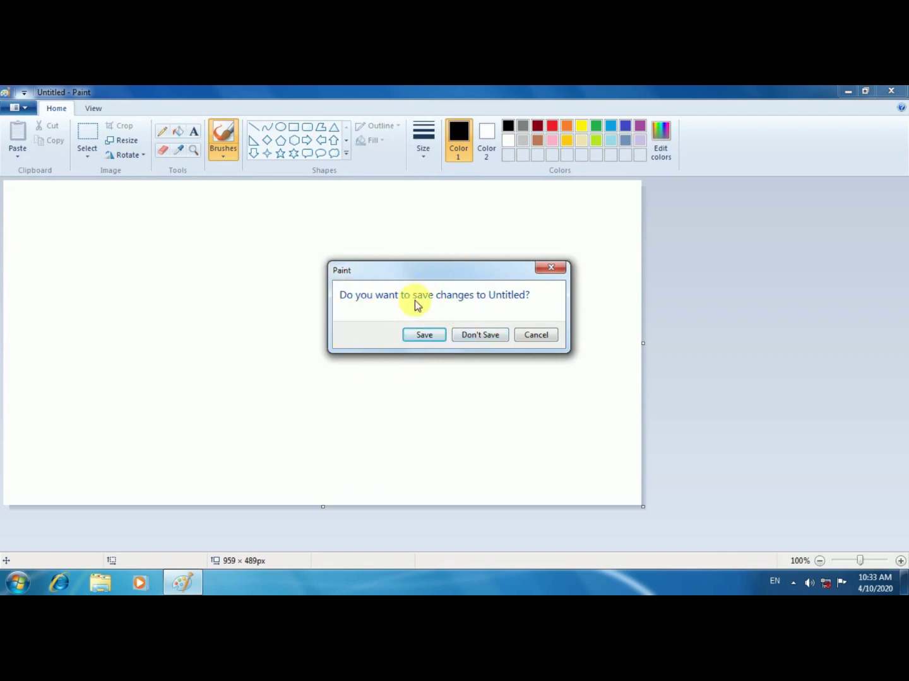
left_click(468, 335)
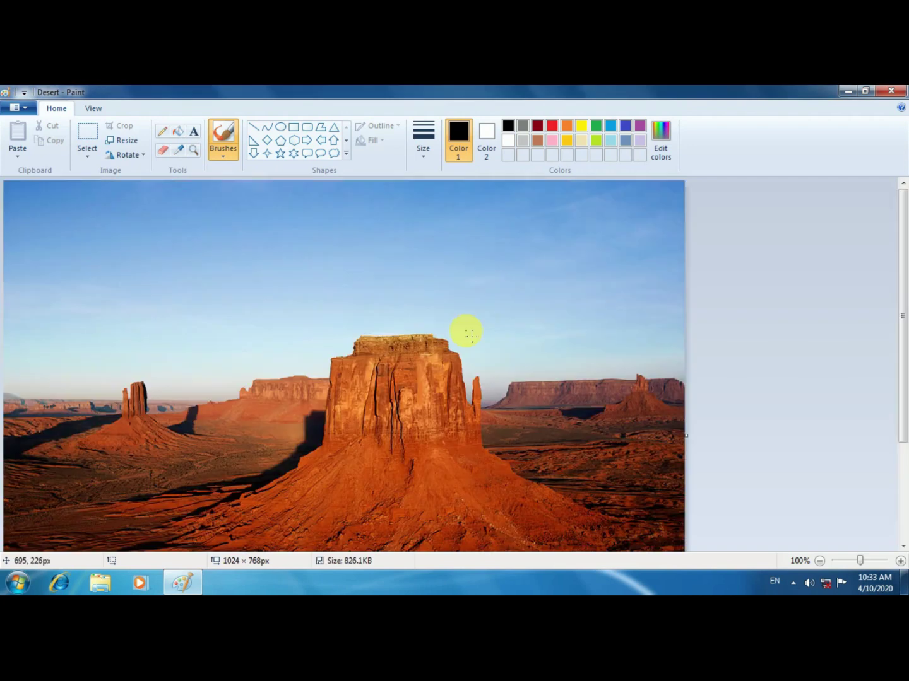
scroll(453, 328, "down", 3)
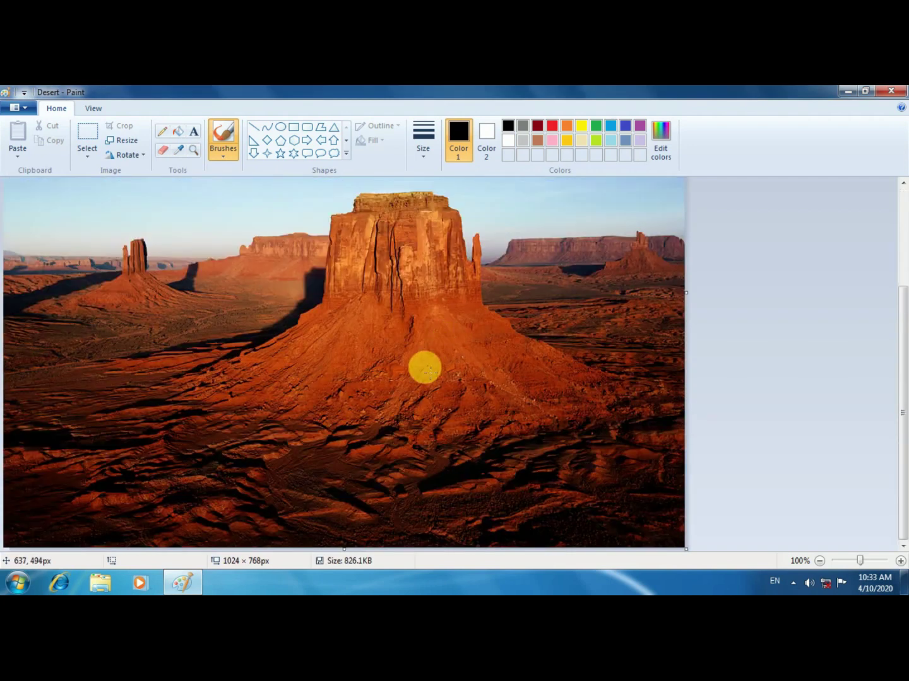
scroll(423, 368, "up", 3)
scroll(395, 304, "down", 3)
scroll(392, 360, "up", 3)
key("super+d")
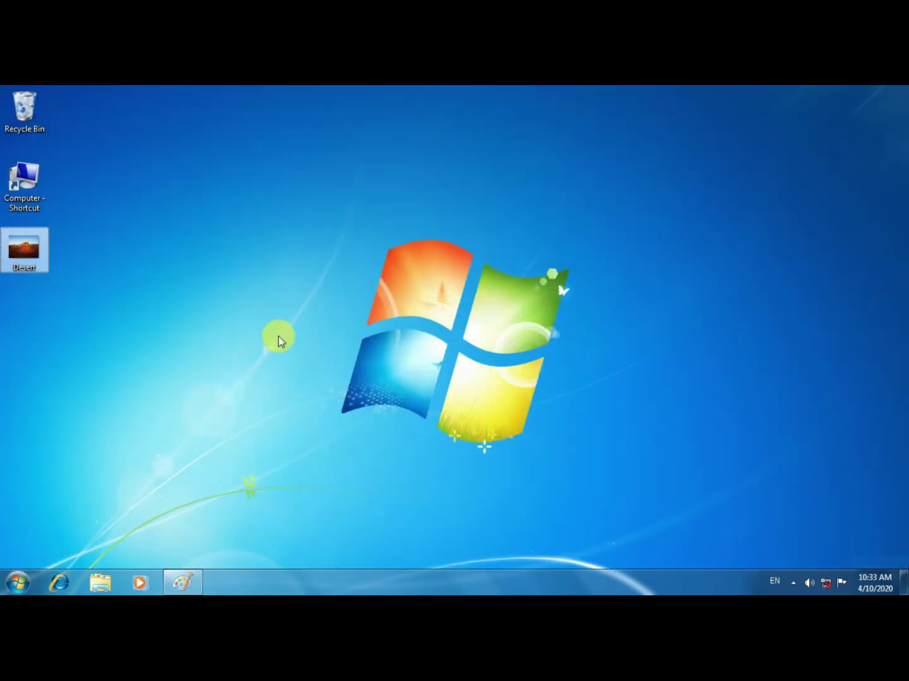
left_click(183, 583)
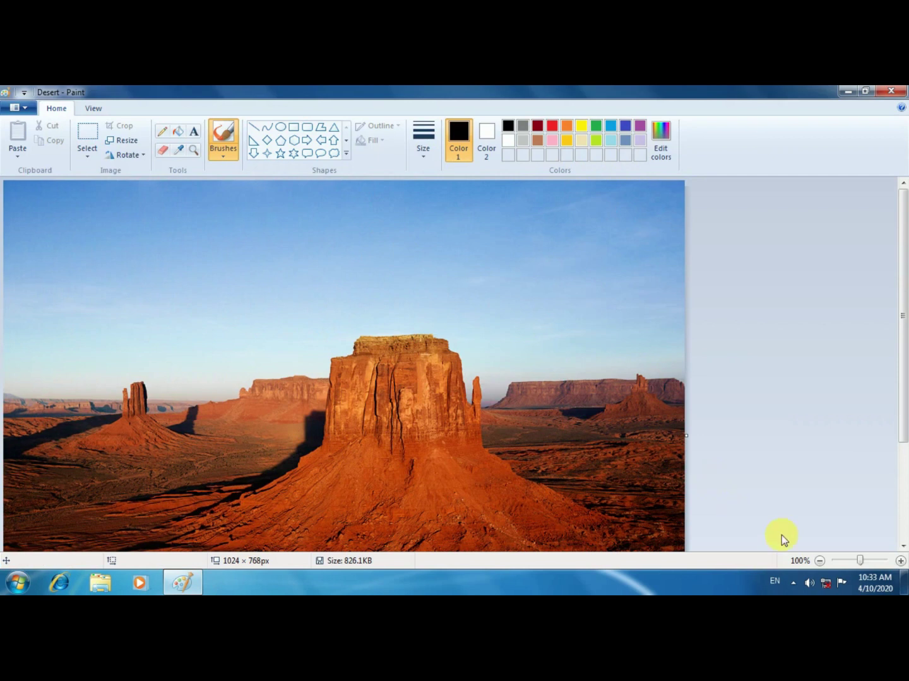
left_click(819, 561)
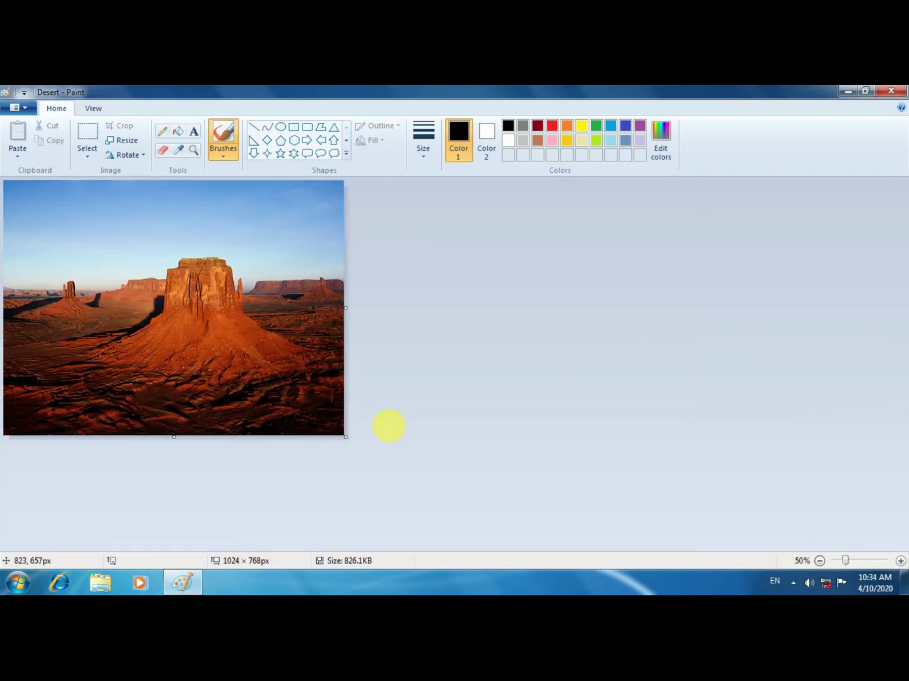
left_click(900, 561)
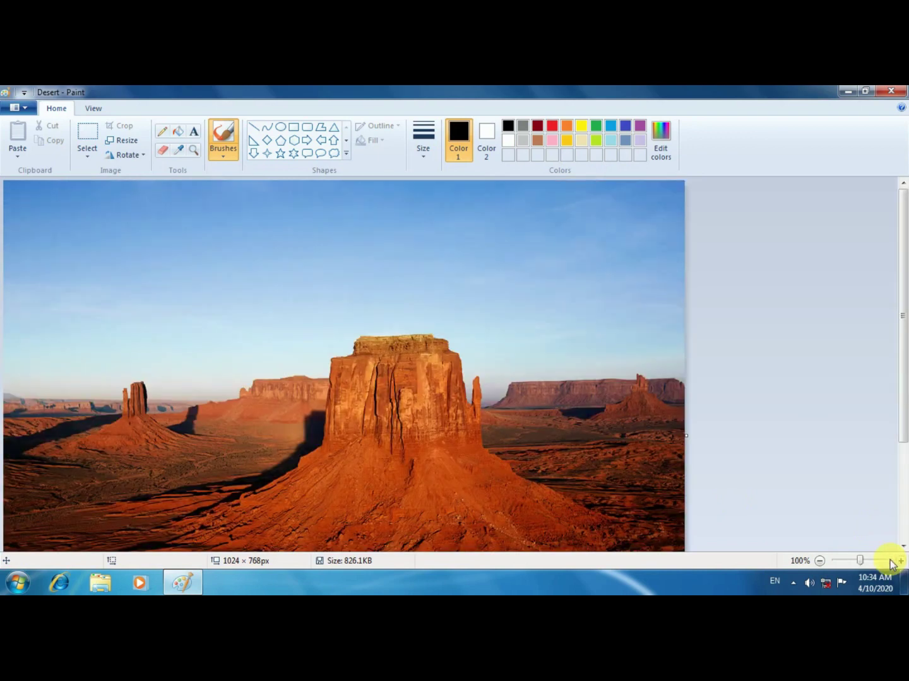
left_click(855, 562)
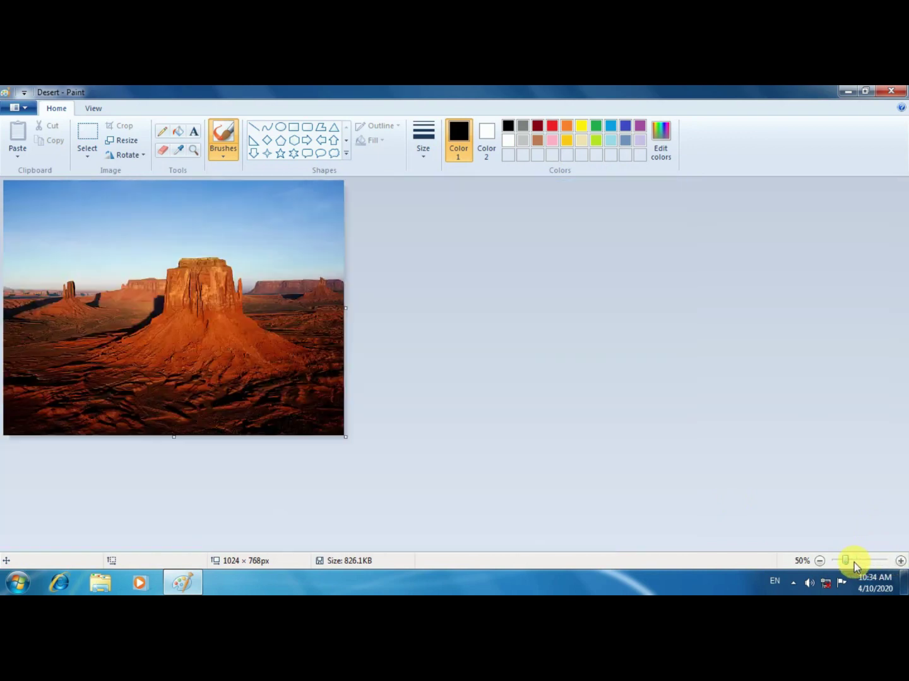
left_click(900, 561)
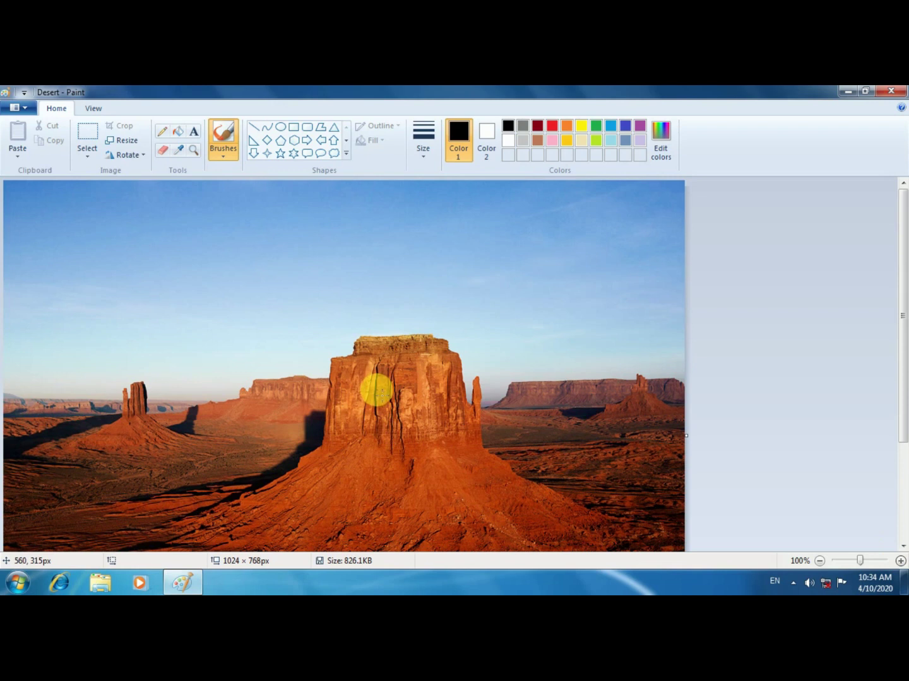
left_click(154, 239)
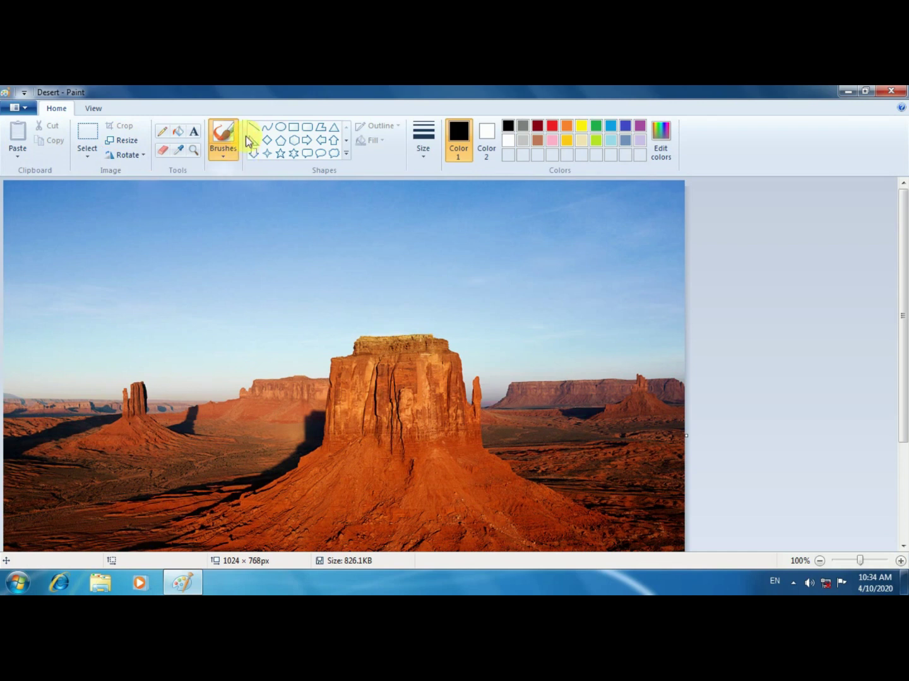
Step: Draw a black oval, about 132 × 117 px, in the sky on the left
left_click(281, 131)
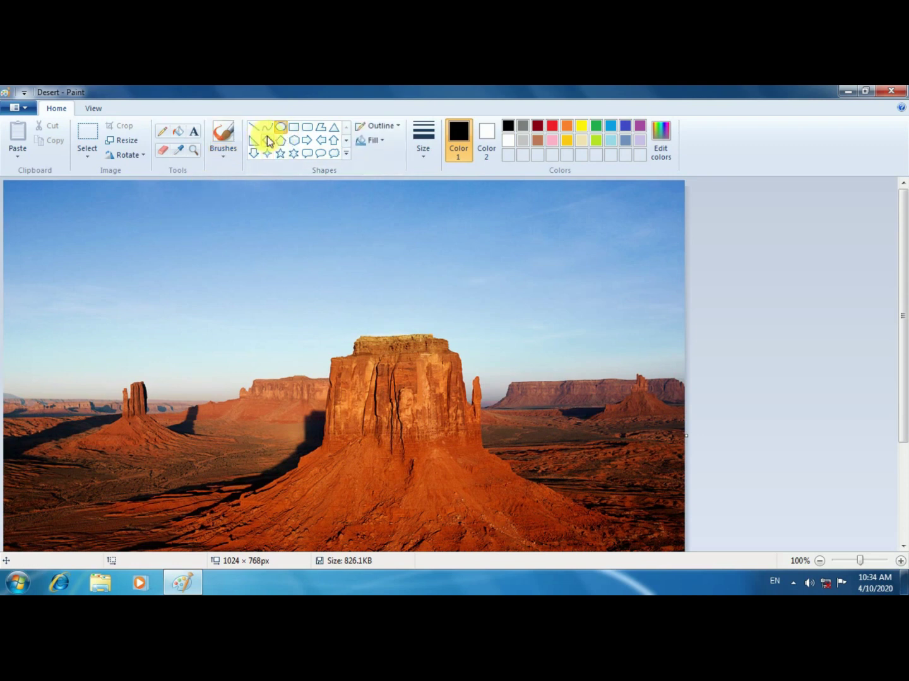
left_click_drag(163, 217, 227, 287)
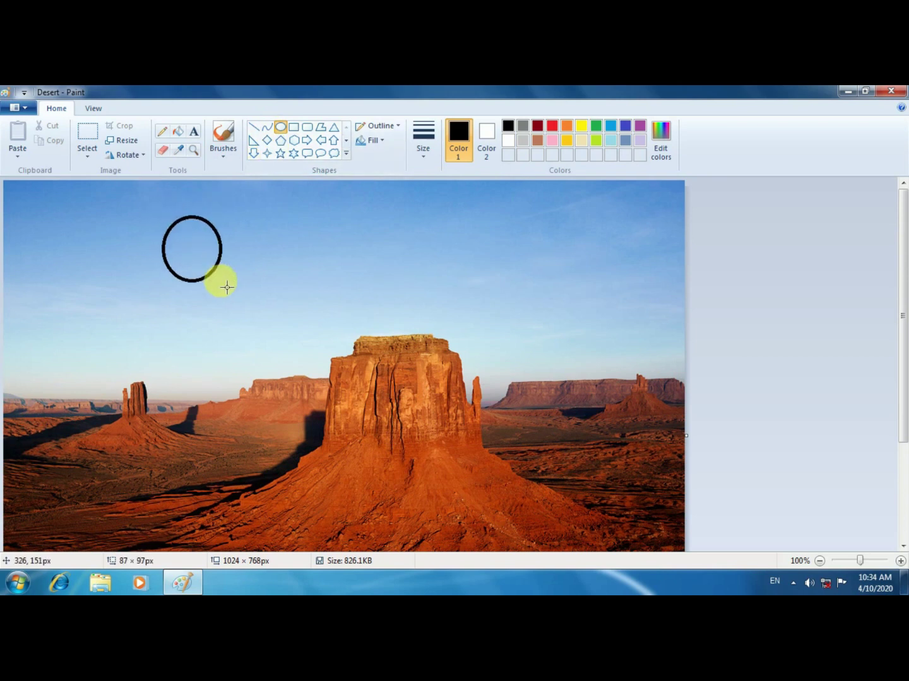
left_click_drag(226, 287, 258, 309)
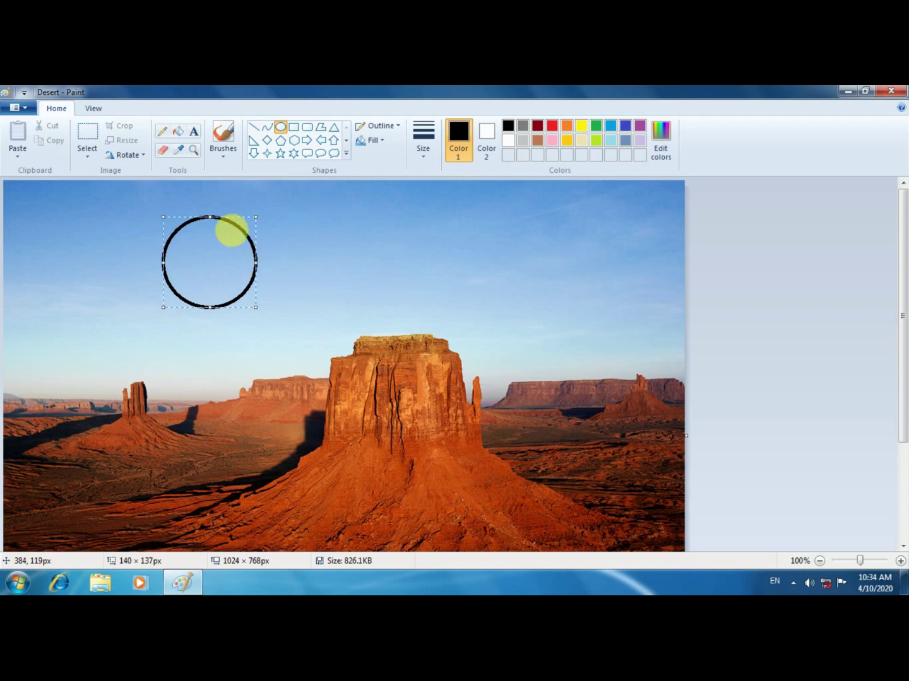
mouse_move(258, 262)
left_mouse_down()
mouse_move(280, 266)
mouse_move(247, 268)
left_mouse_up()
mouse_move(207, 307)
left_mouse_down()
mouse_move(200, 281)
mouse_move(199, 293)
left_mouse_up()
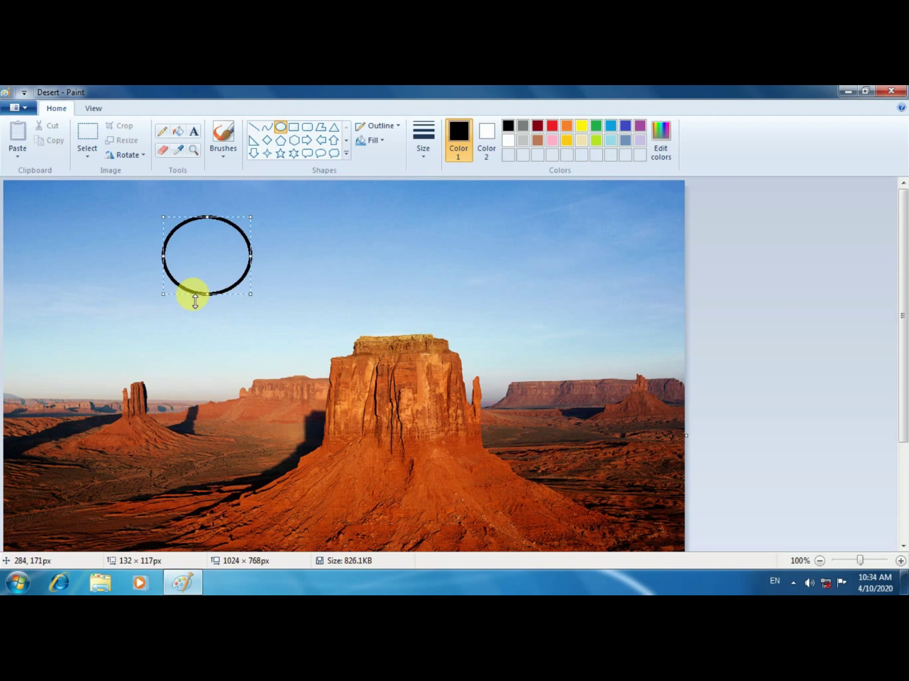
left_click(297, 257)
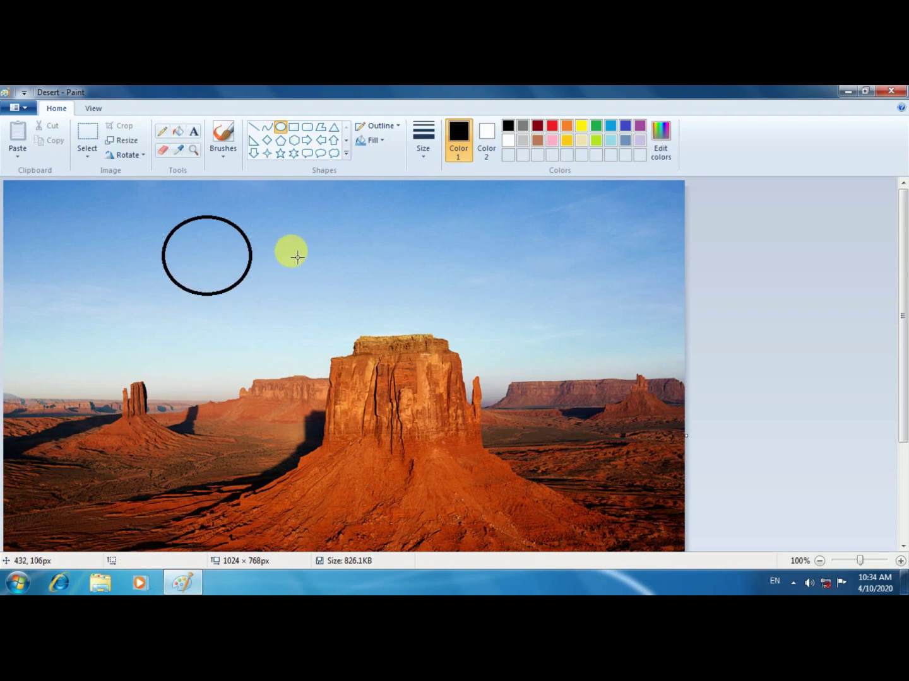
left_click(82, 138)
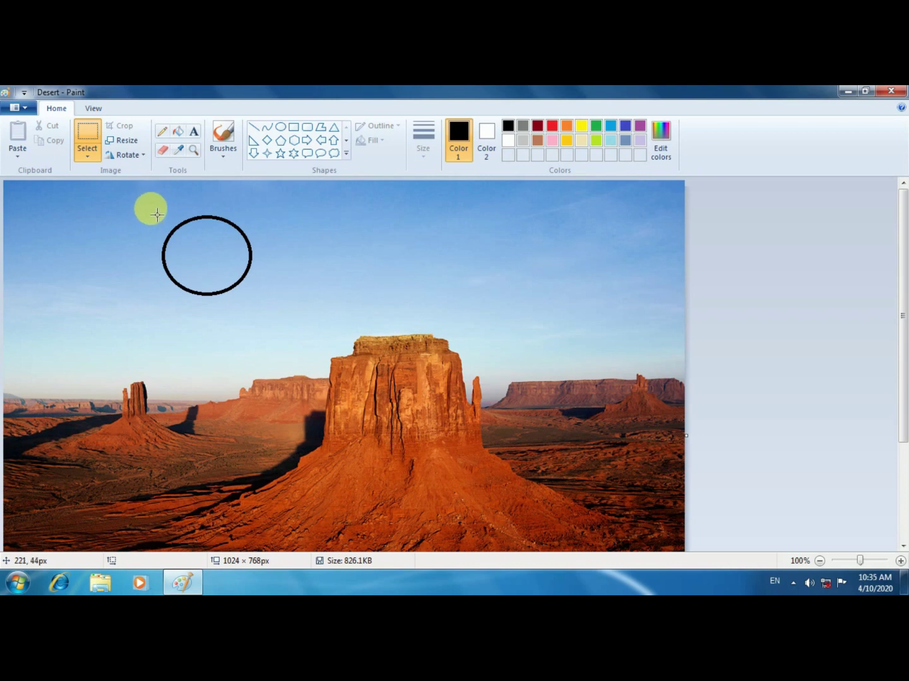
left_click_drag(154, 207, 271, 314)
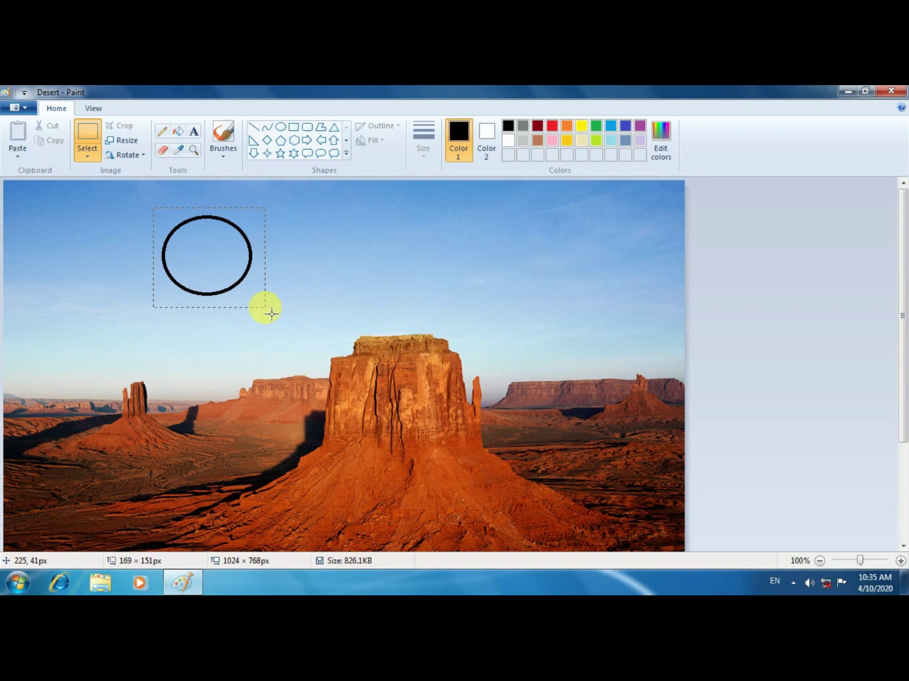
left_click_drag(265, 308, 266, 308)
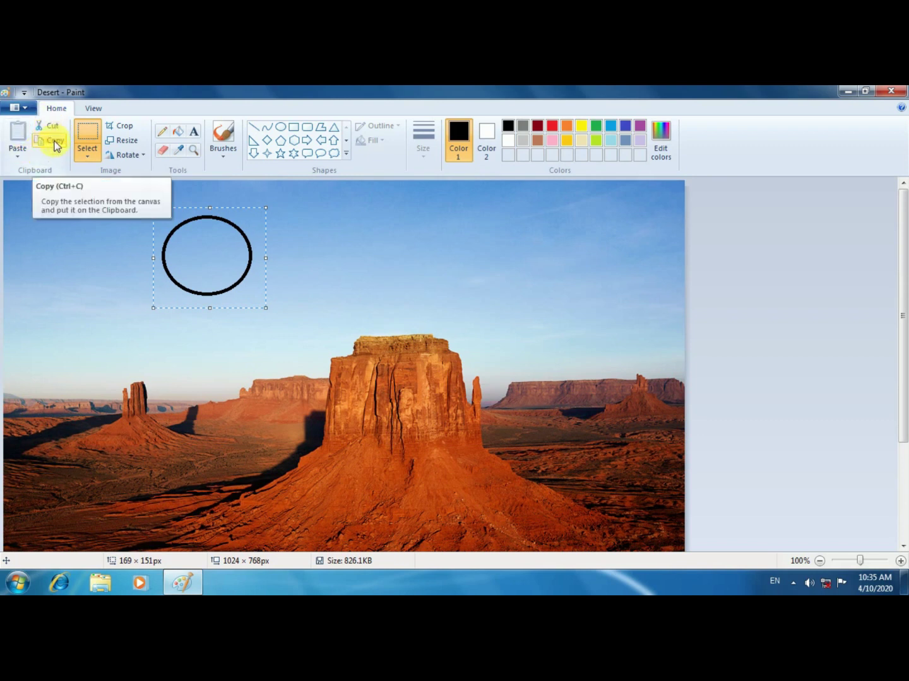
left_click(373, 258)
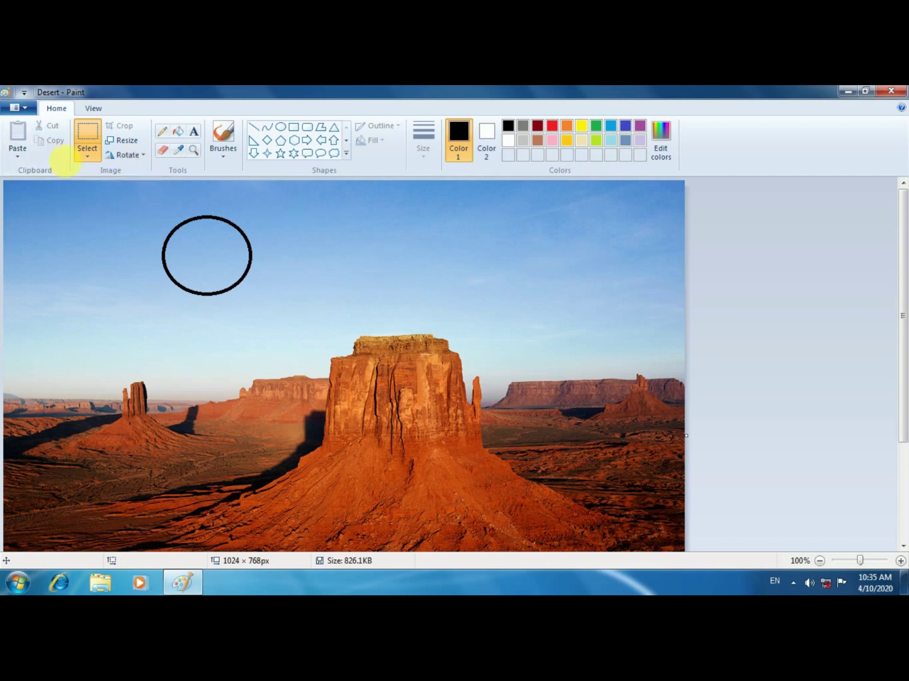
left_click_drag(151, 205, 262, 298)
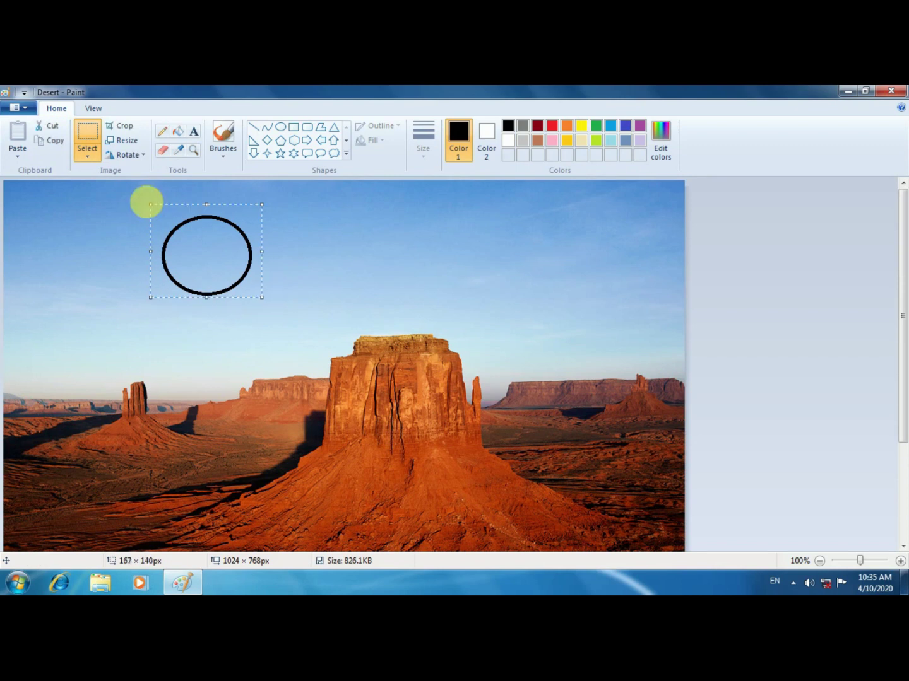
left_click(44, 127)
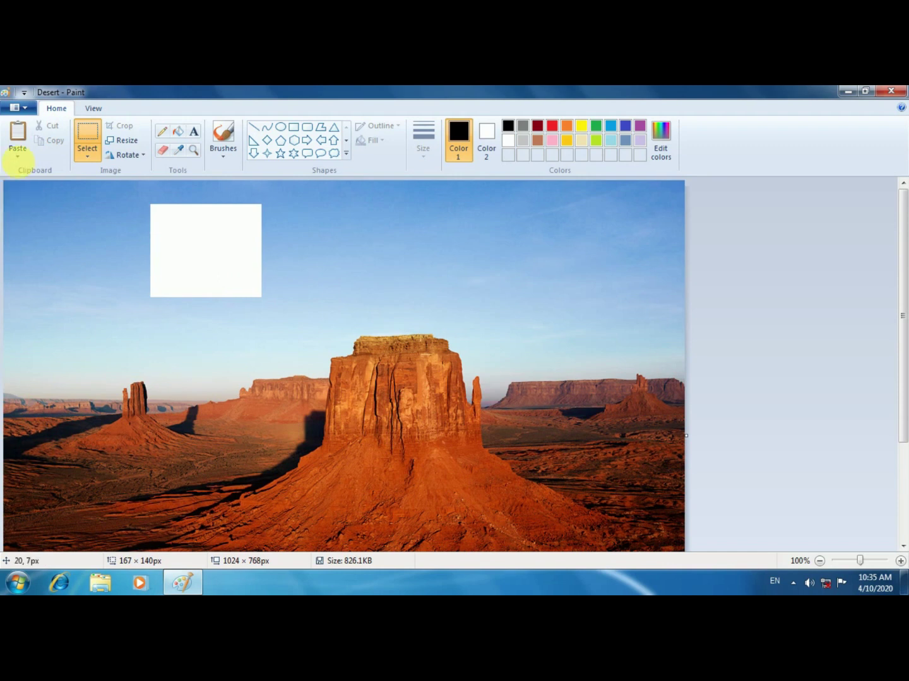
left_click(17, 153)
left_click(29, 169)
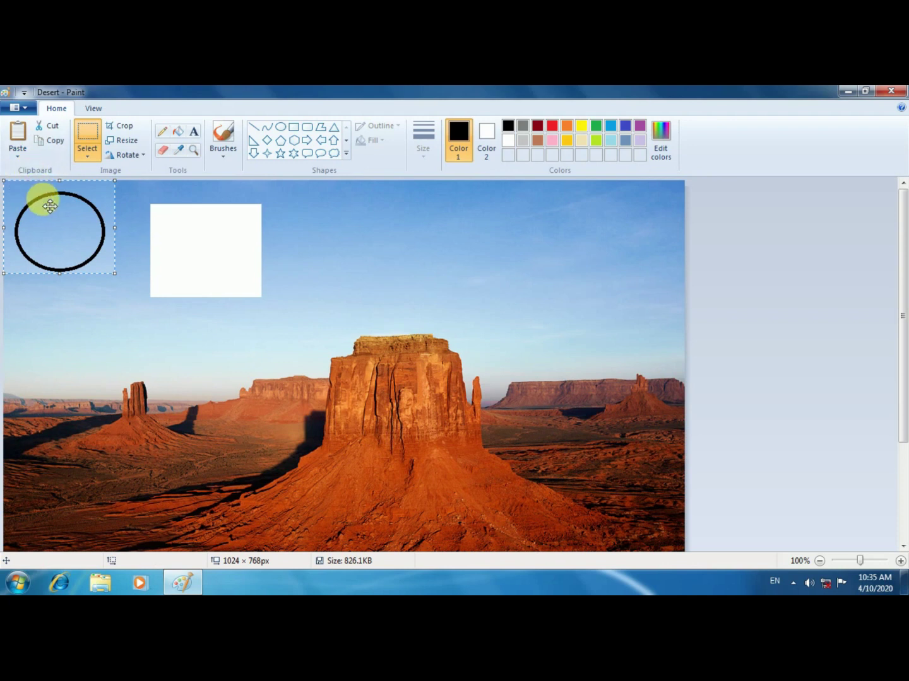
left_click_drag(50, 206, 388, 268)
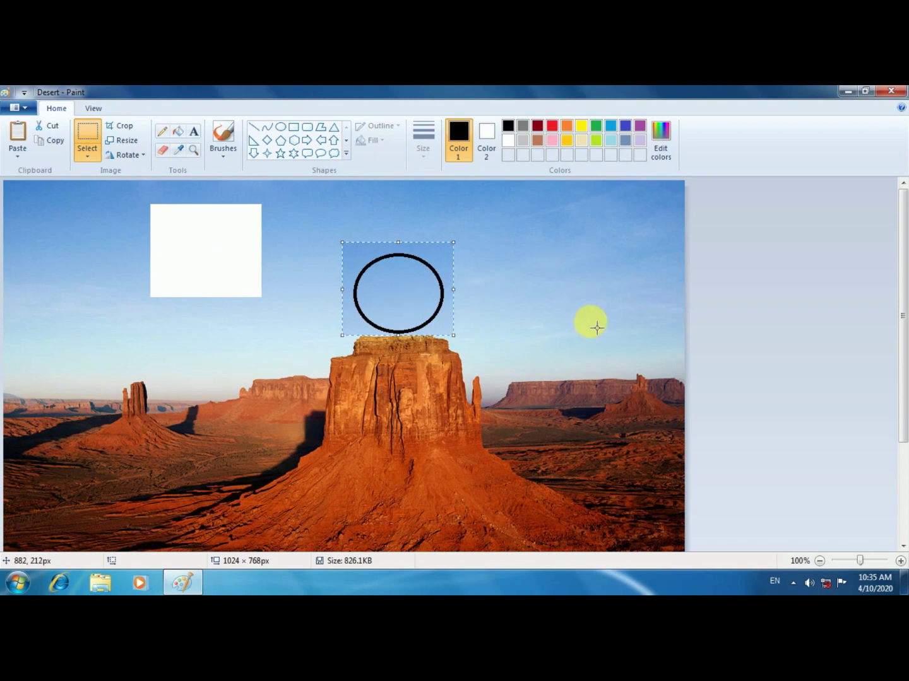
key("Delete")
key("ctrl+z")
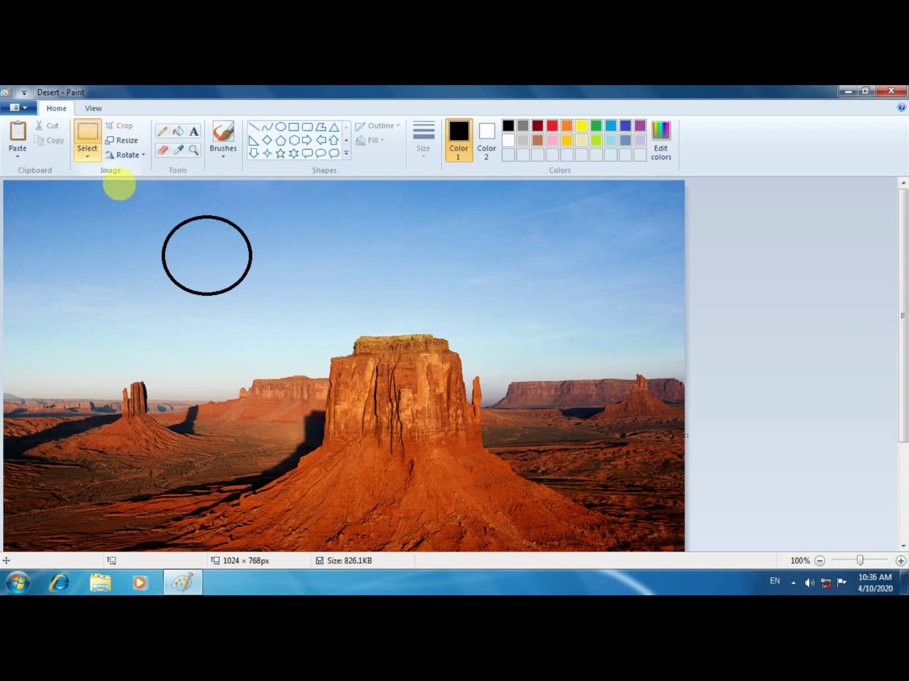
left_click(161, 216)
left_click_drag(161, 217, 259, 304)
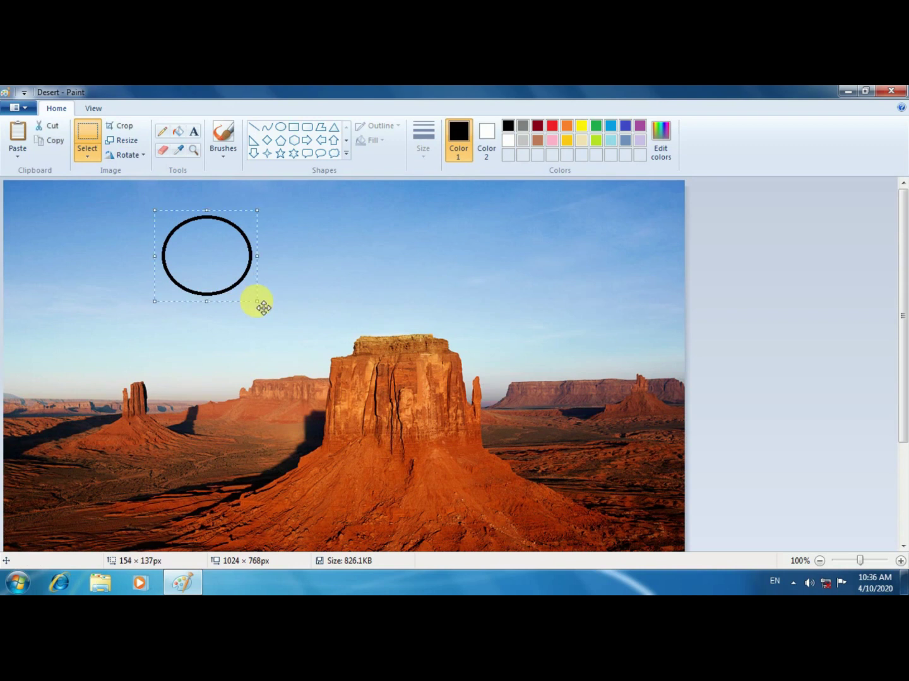
left_click(54, 145)
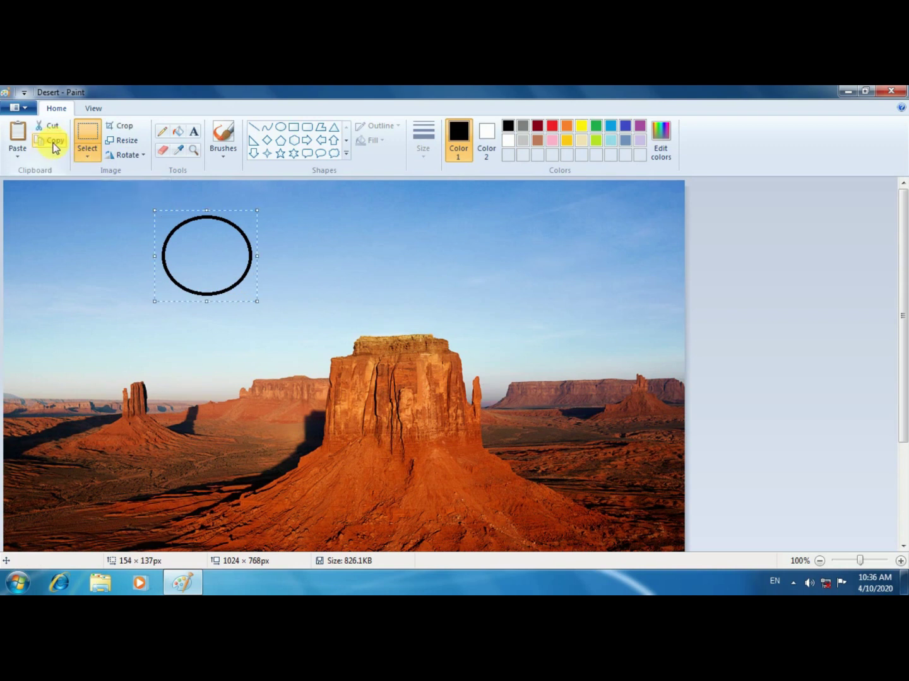
left_click(20, 139)
left_click_drag(67, 218, 405, 282)
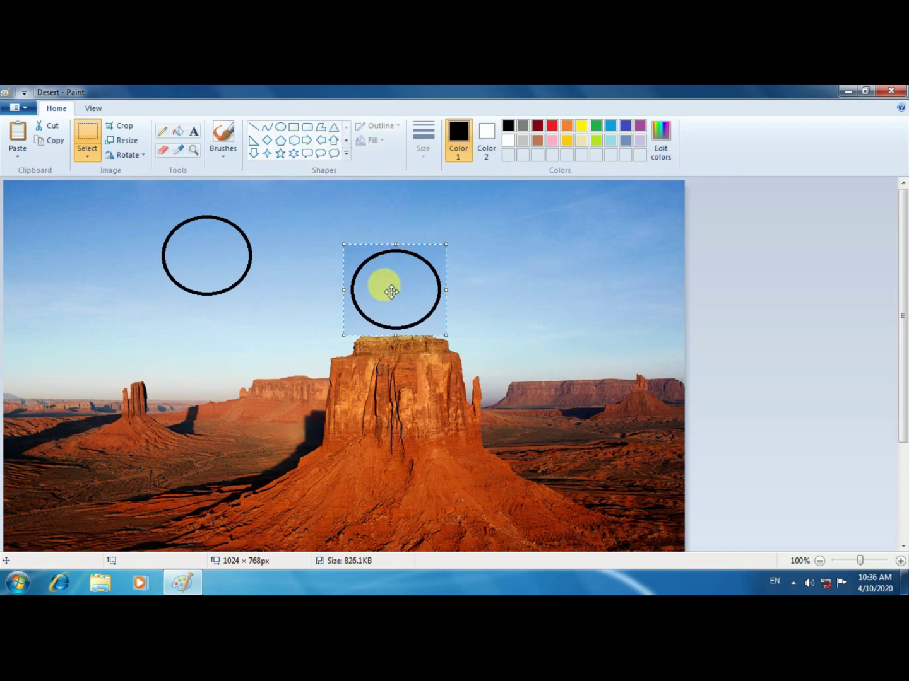
key("Delete")
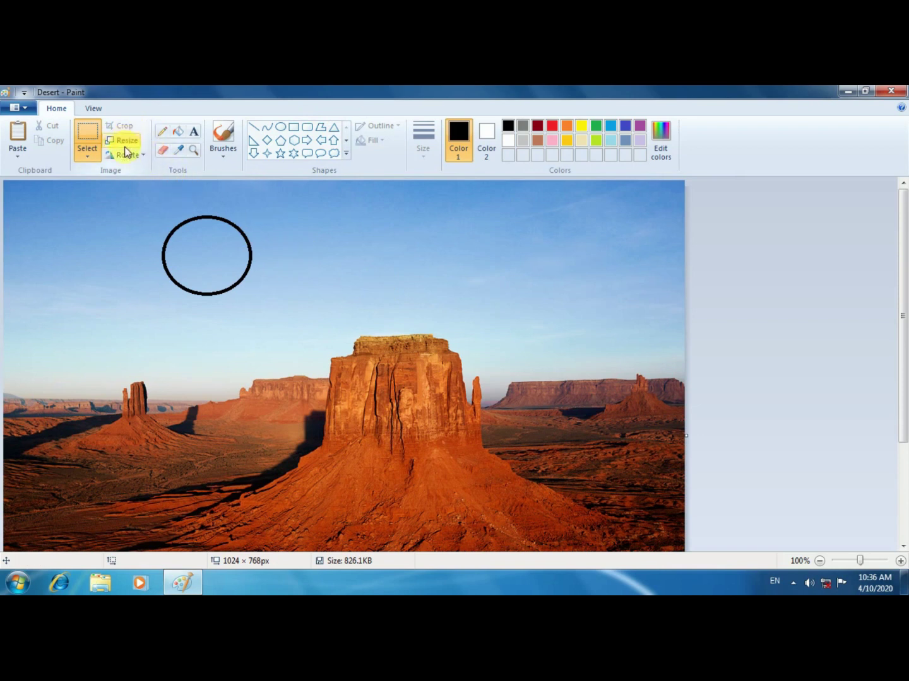
left_click(87, 136)
scroll(369, 391, "down", 3)
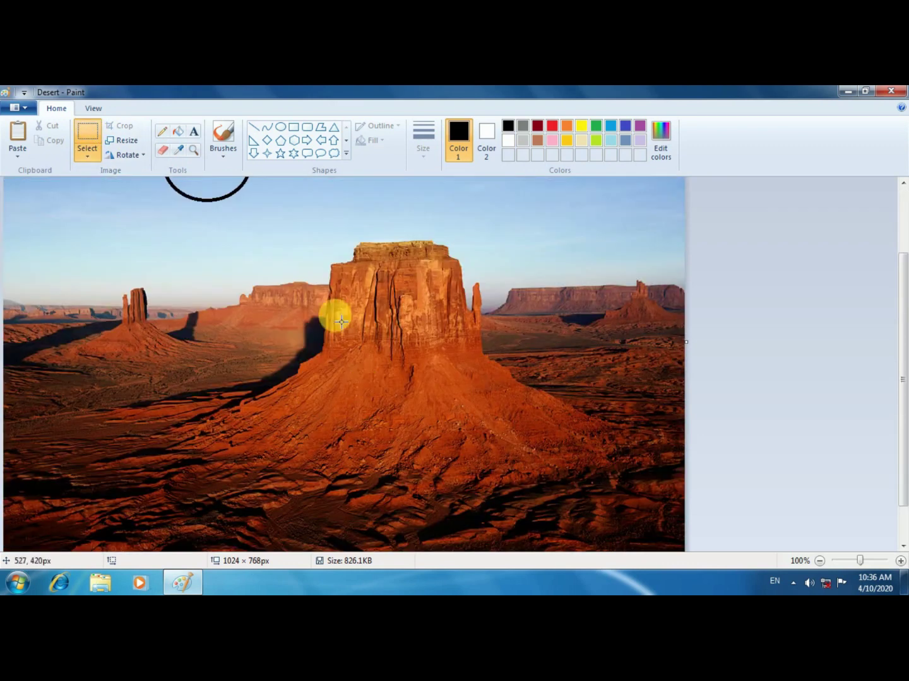
left_click_drag(284, 221, 533, 481)
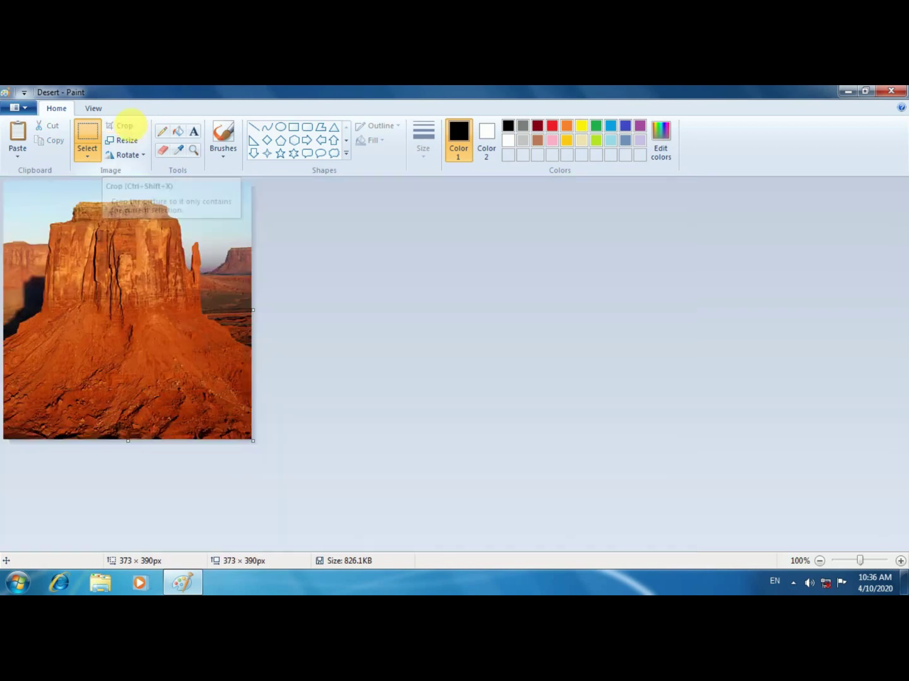
left_click(131, 125)
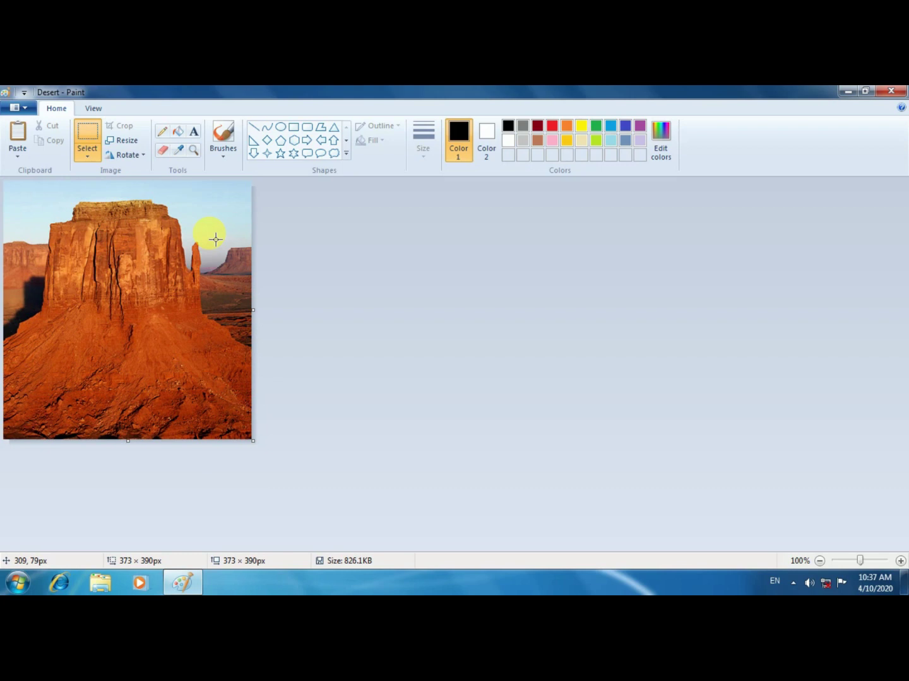
key("ctrl+z")
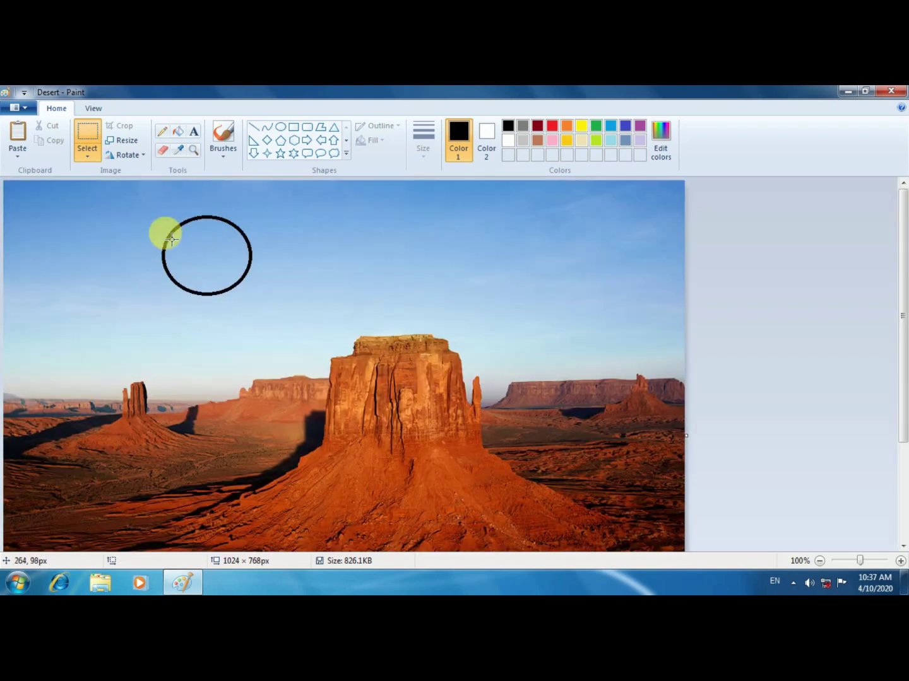
Step: In Resize and Skew, switch the units to Pixels and enter a horizontal size of 1280
left_click(133, 146)
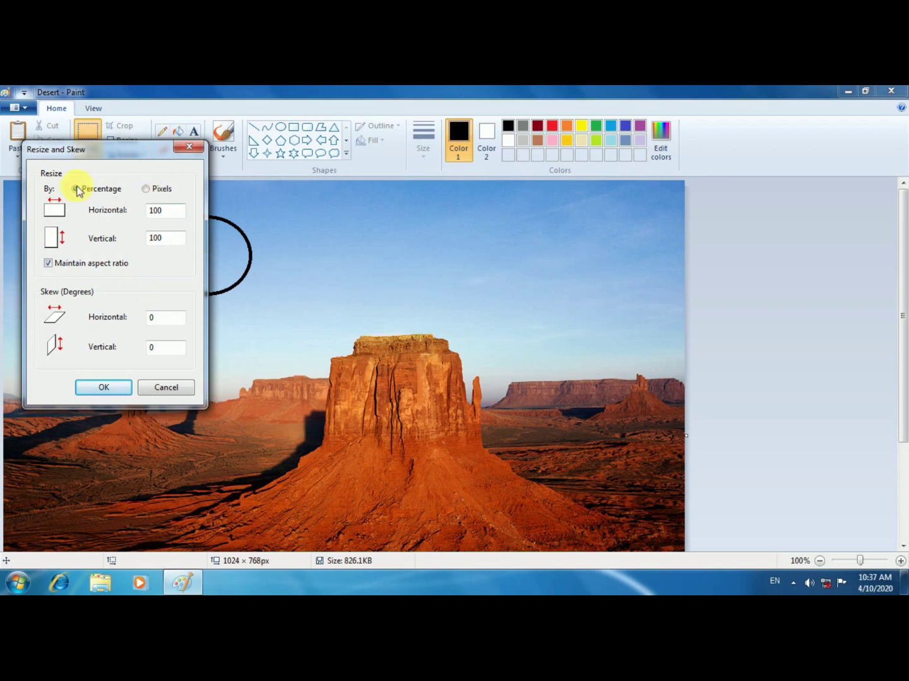
left_click(147, 190)
left_click(98, 194)
double_click(157, 212)
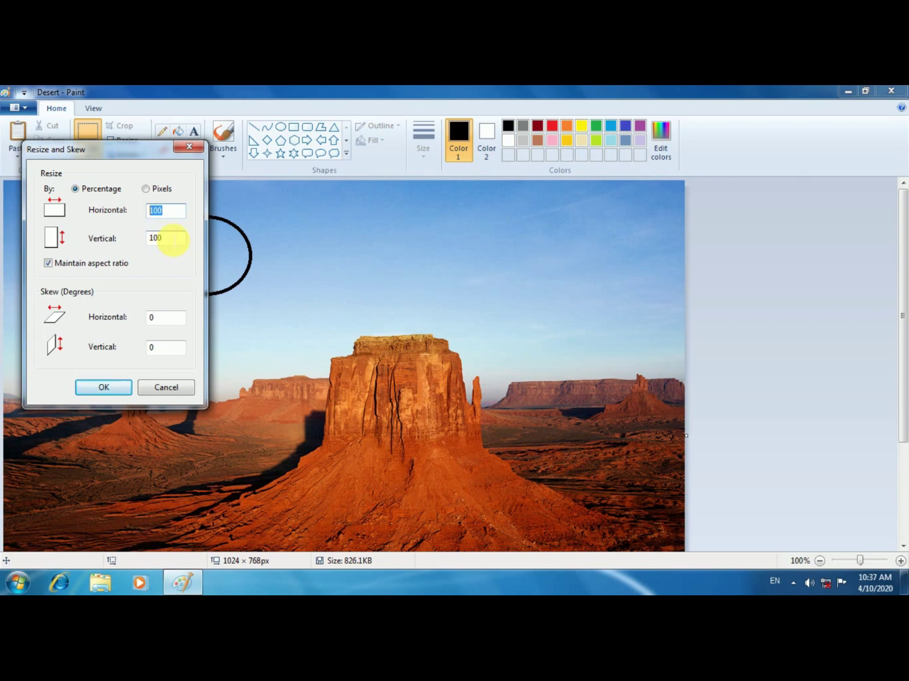
left_click(162, 190)
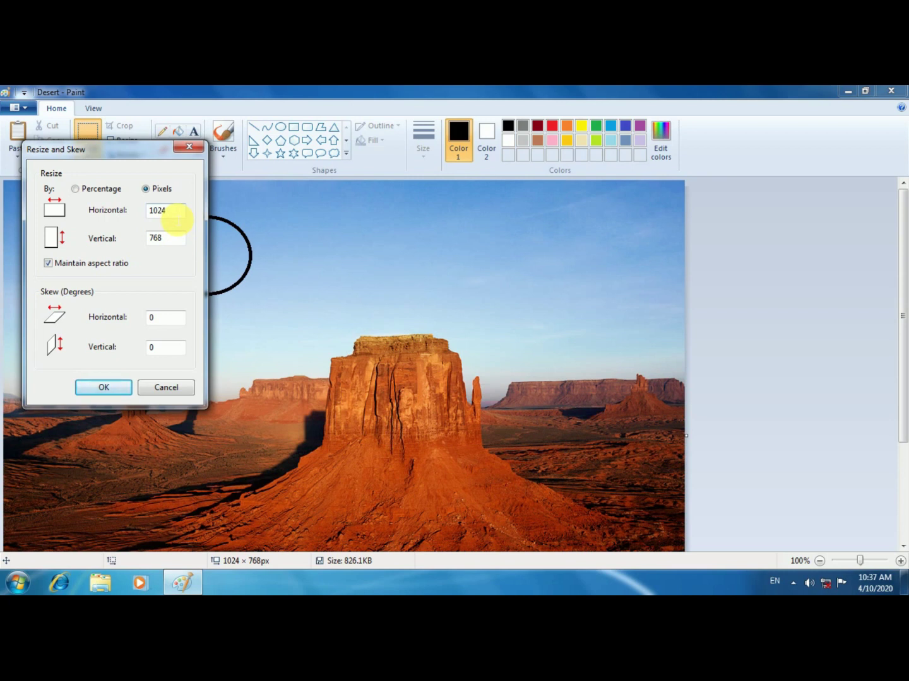
double_click(170, 214)
type("1280")
left_click(174, 241)
double_click(159, 240)
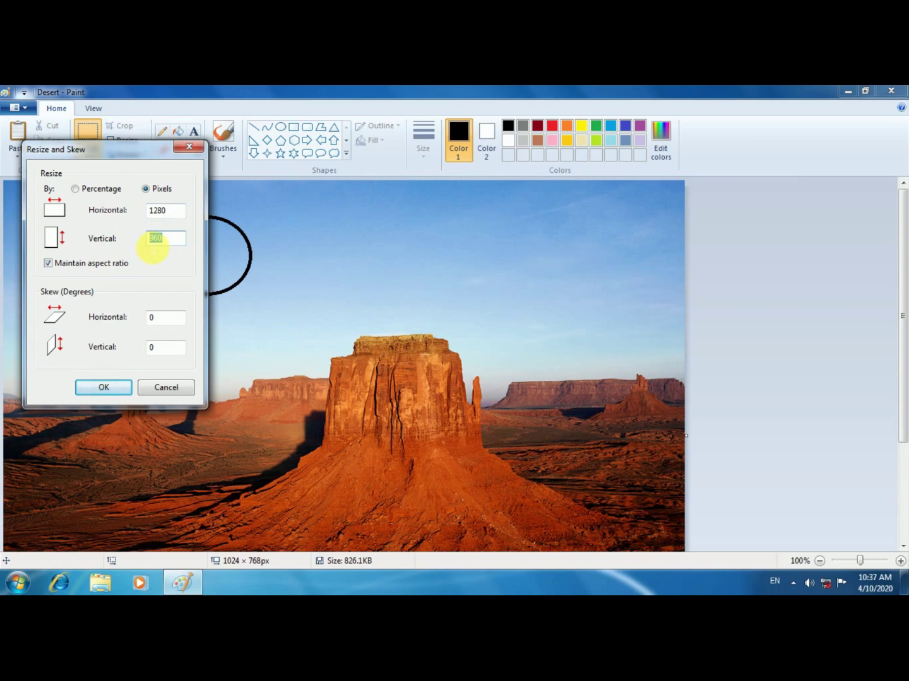
Step: Turn off Maintain aspect ratio and apply a size of 1280 × 800 pixels
left_click(75, 270)
double_click(173, 211)
type("1280")
double_click(169, 241)
type("800")
left_click(99, 388)
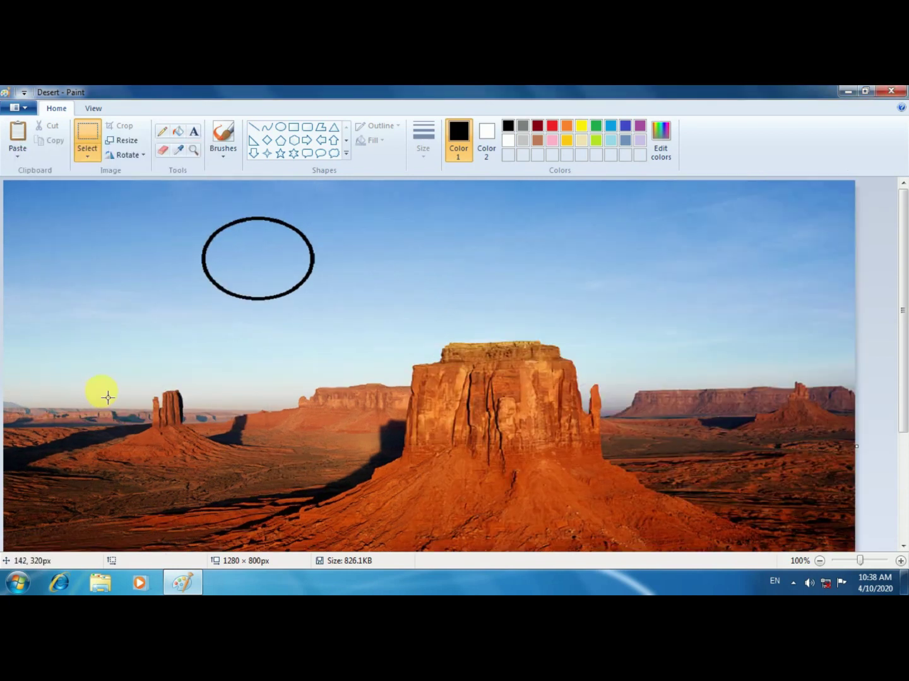
Step: Zoom out to 50% and undo the stretch, restoring the photo to 1024 × 768 px
scroll(539, 382, "down", 3)
scroll(532, 373, "up", 3)
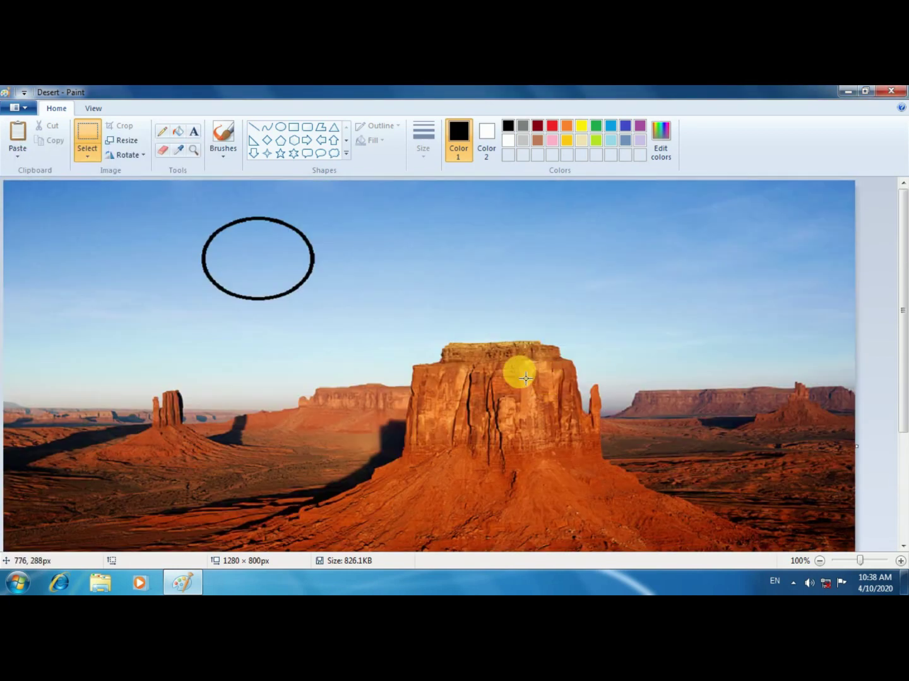
scroll(533, 372, "down", 1)
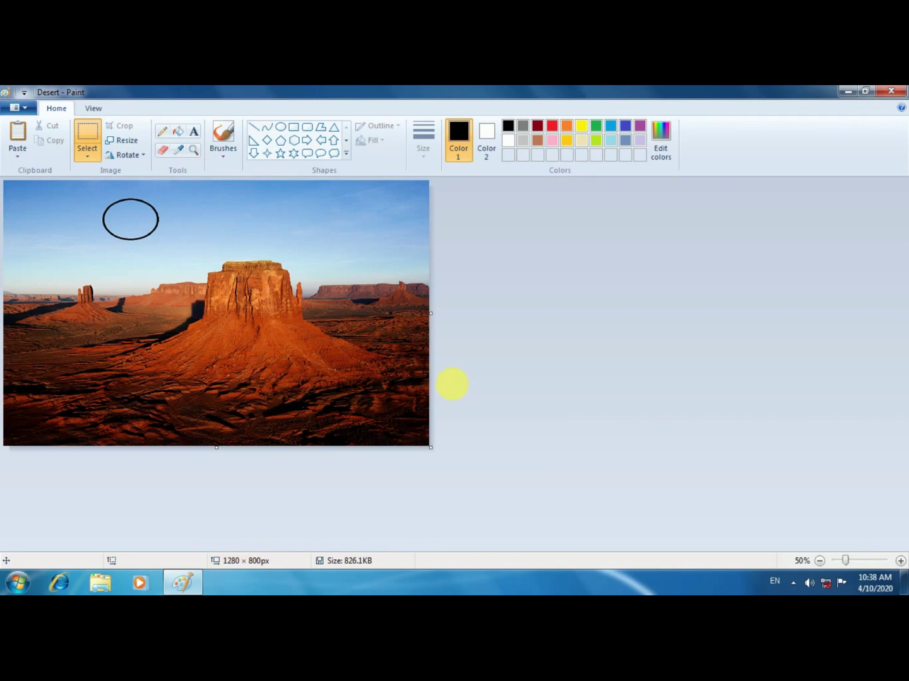
key("ctrl+z")
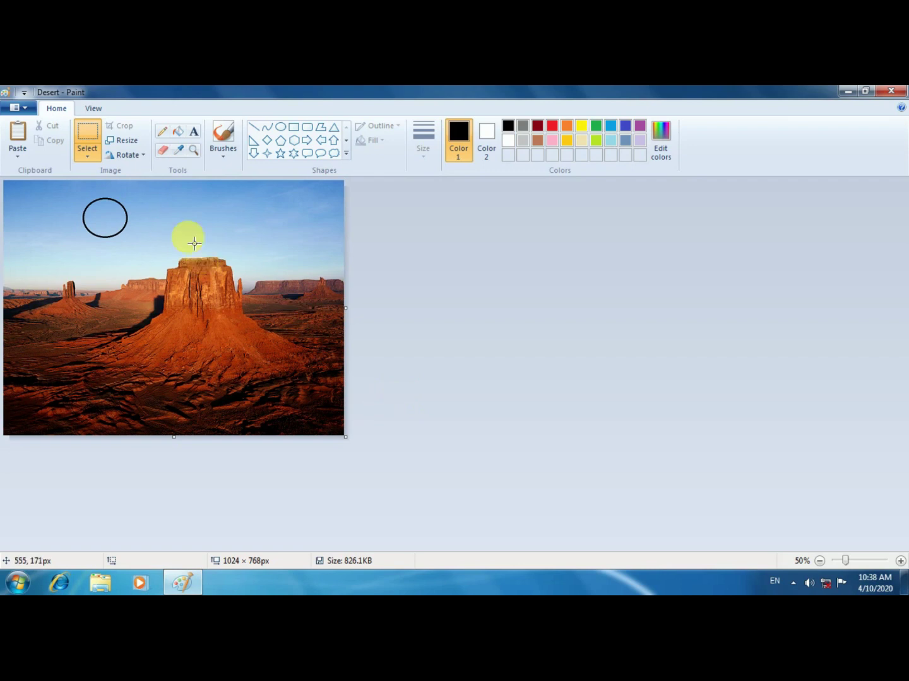
Step: Rotate the photo 180°, undo it, then rotate 90° right and 90° left
left_click(142, 155)
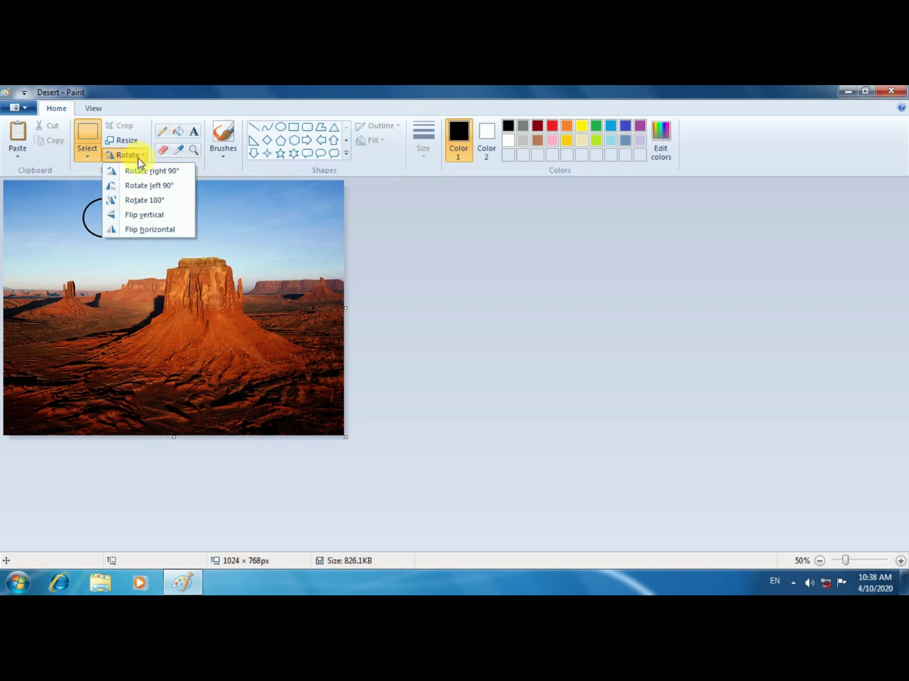
left_click(140, 201)
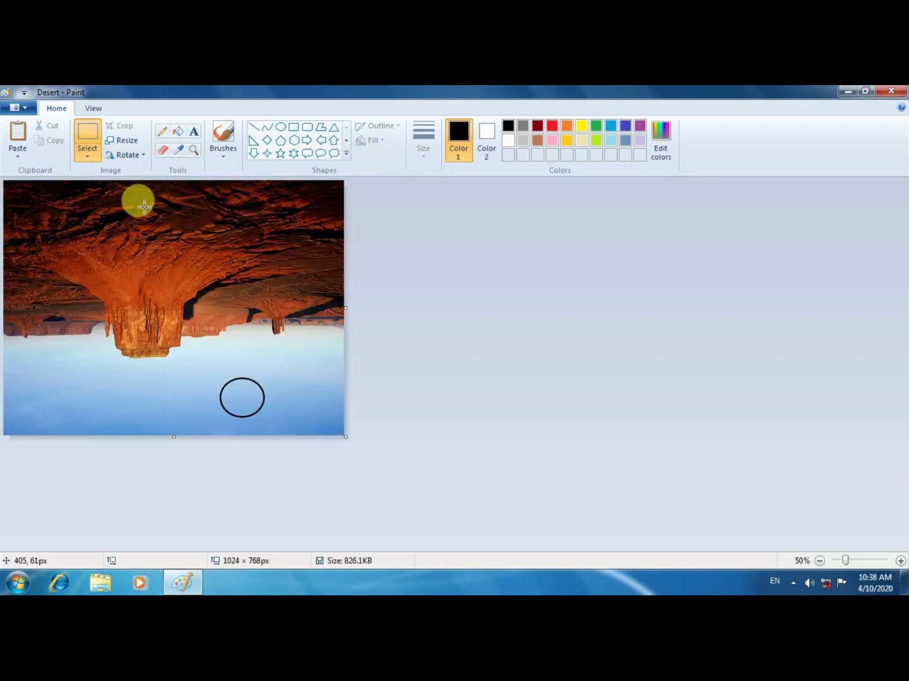
left_click(118, 153)
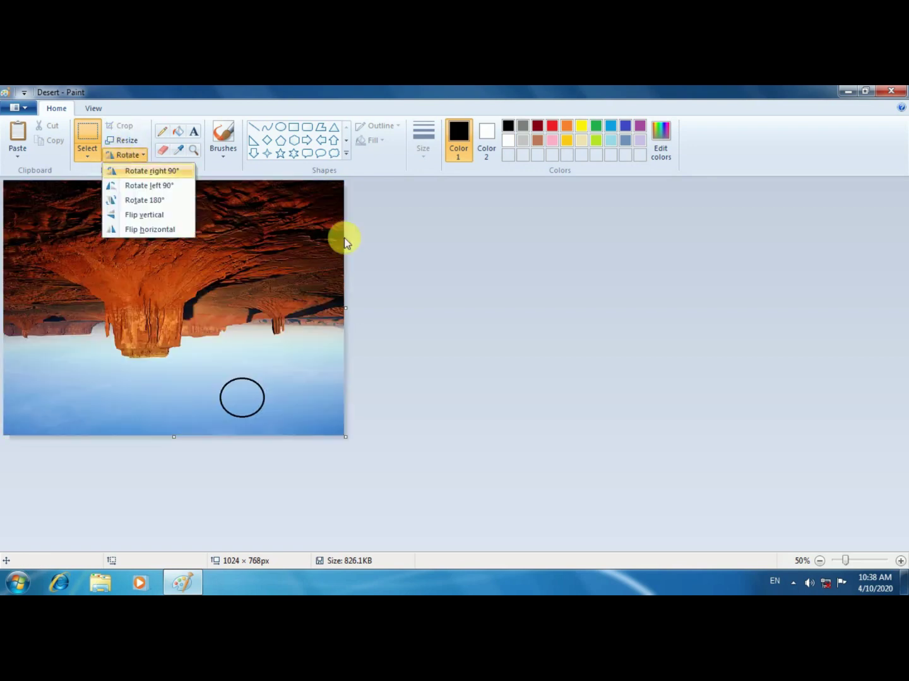
left_click(380, 361)
key("ctrl+z")
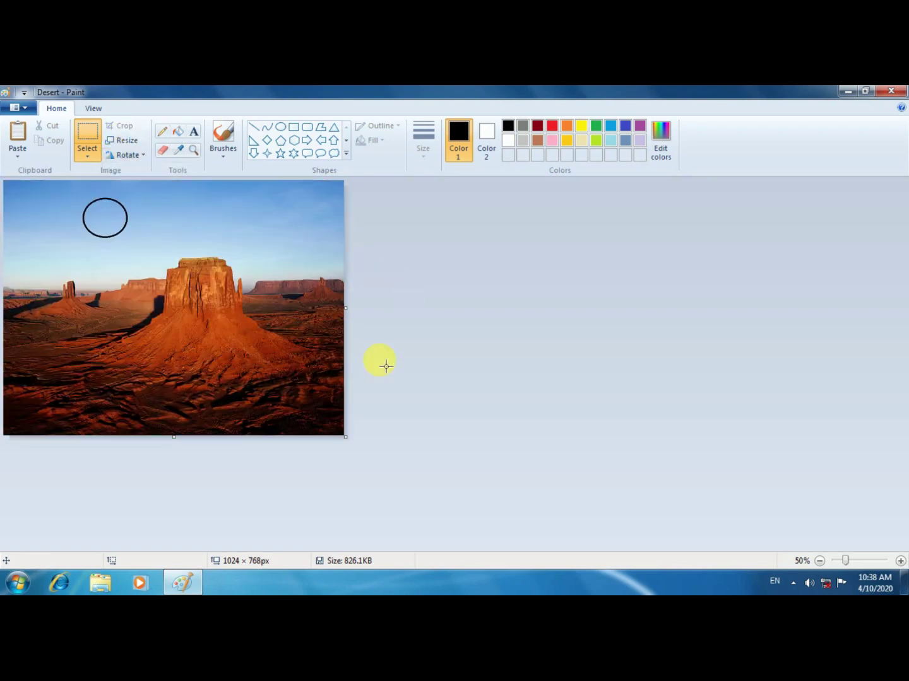
left_click(116, 158)
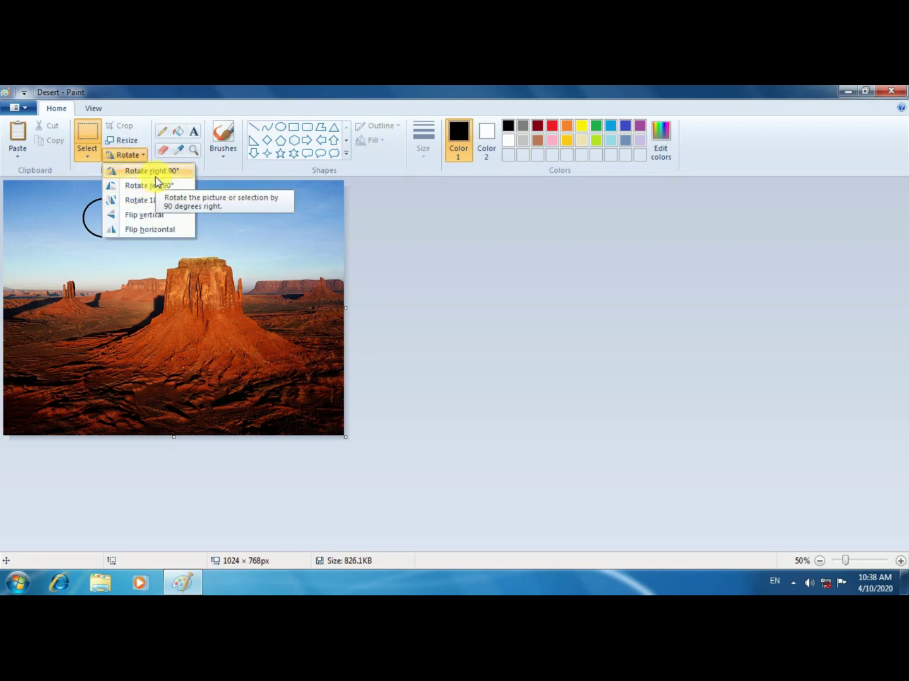
left_click(100, 153)
left_click(116, 157)
left_click(132, 186)
Step: Flip the photo vertically and horizontally several times, ending mirrored left to right
left_click(117, 156)
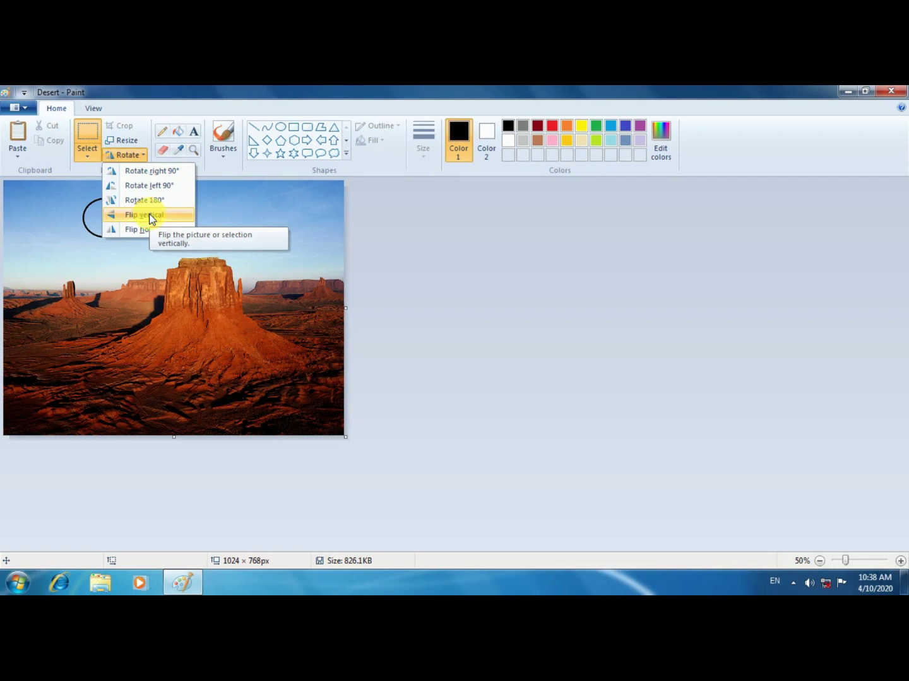
left_click(150, 217)
left_click(126, 156)
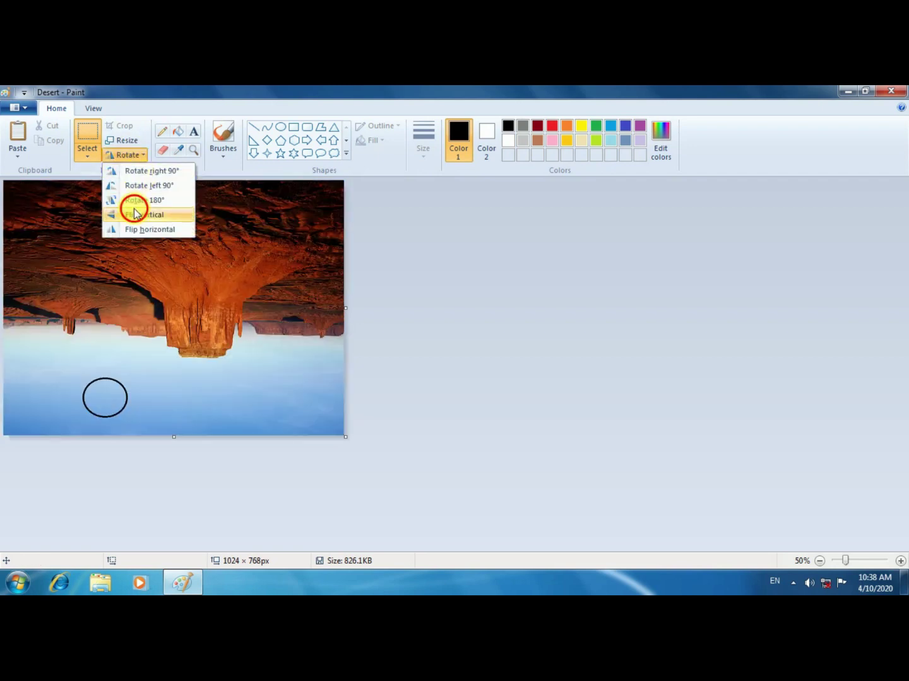
left_click(135, 215)
left_click(116, 156)
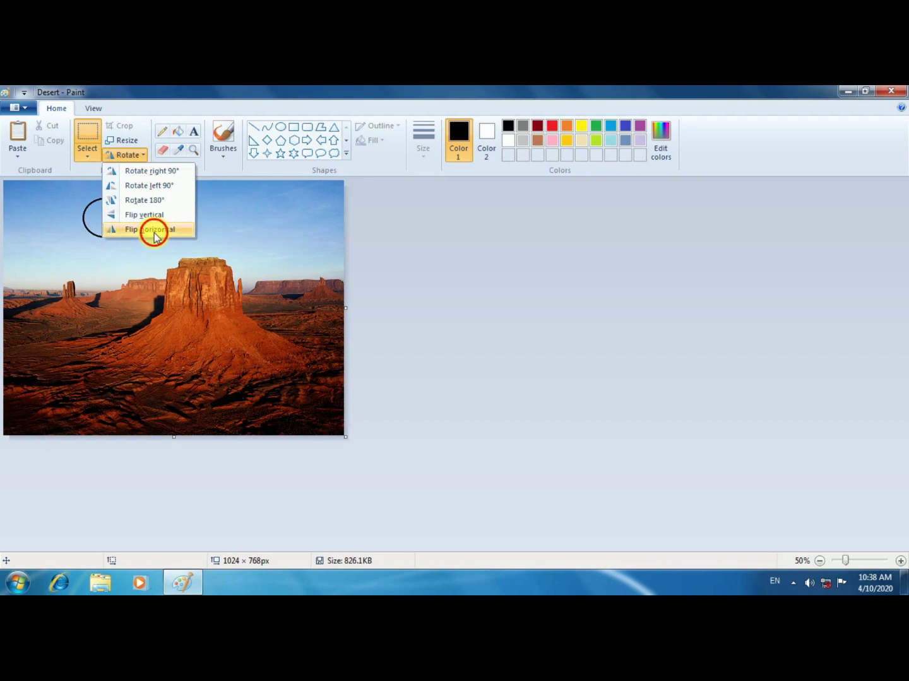
left_click(151, 230)
left_click(122, 156)
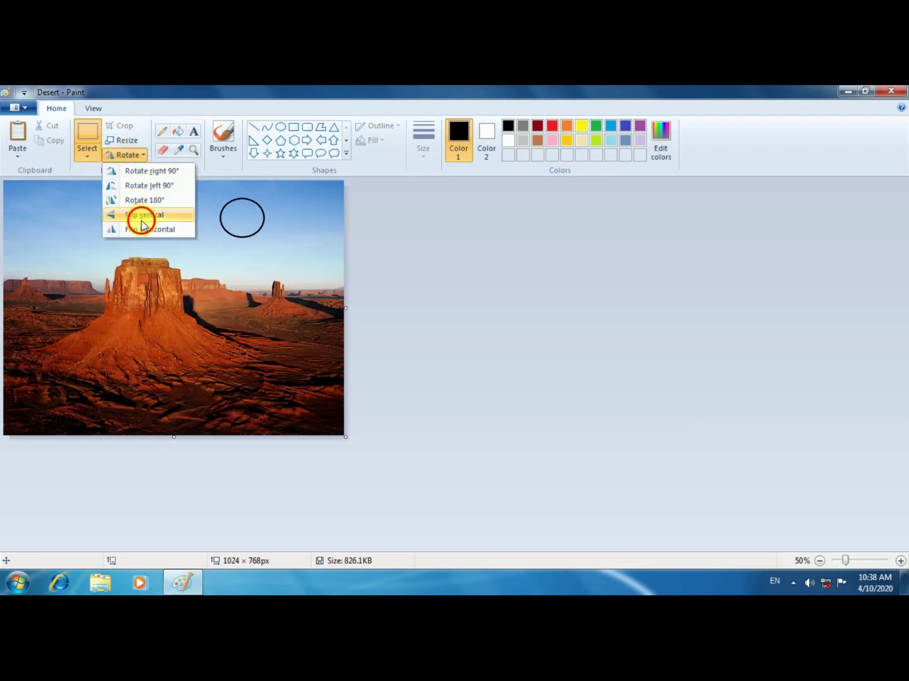
left_click(138, 217)
left_click(123, 156)
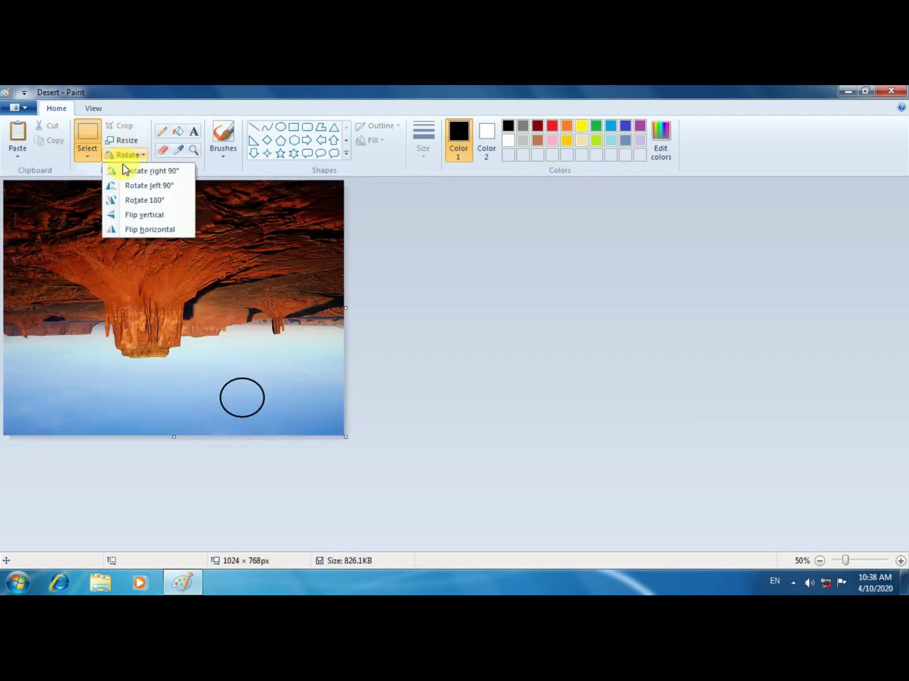
left_click(134, 214)
left_click(123, 156)
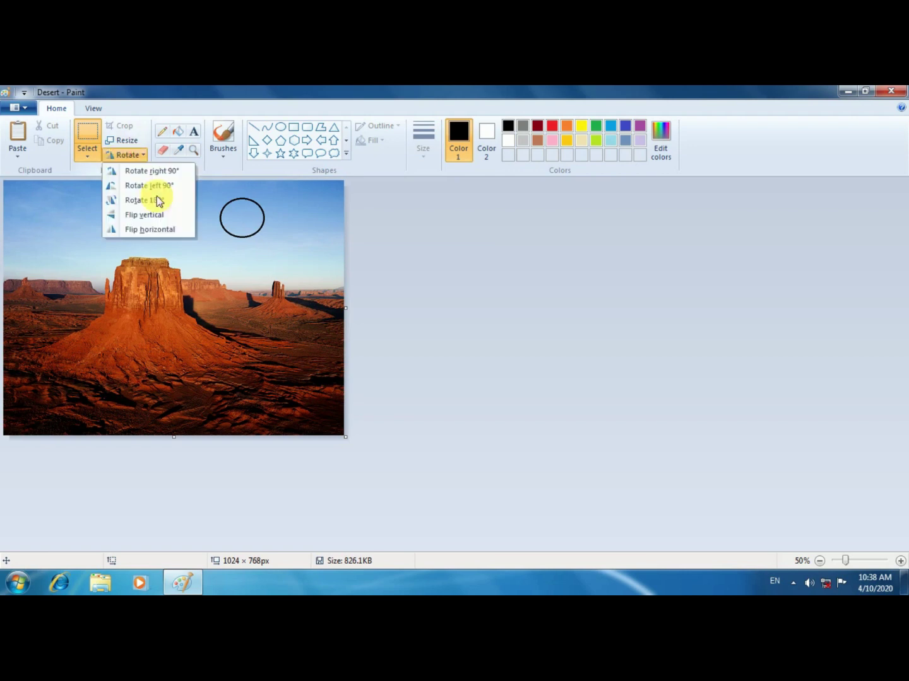
left_click(162, 229)
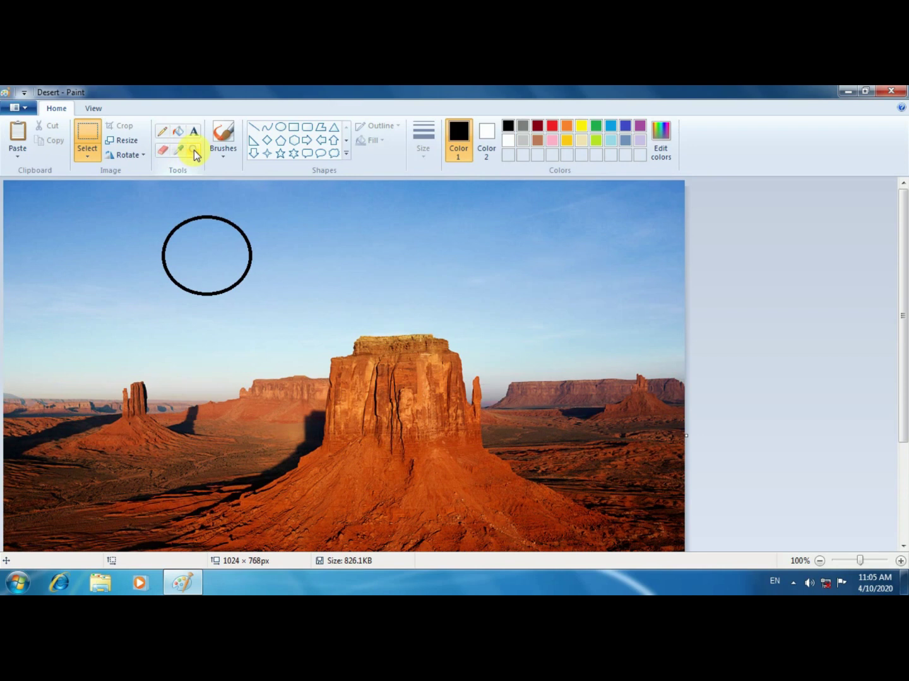
Step: Draw a thin black pencil line across the sky using the thinnest width
left_click(166, 133)
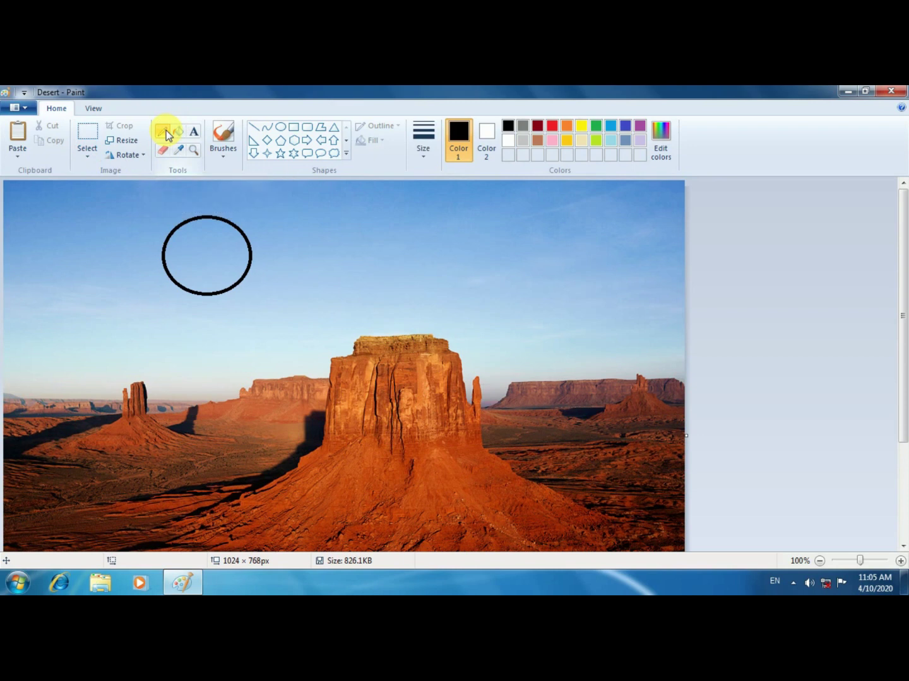
left_click(422, 155)
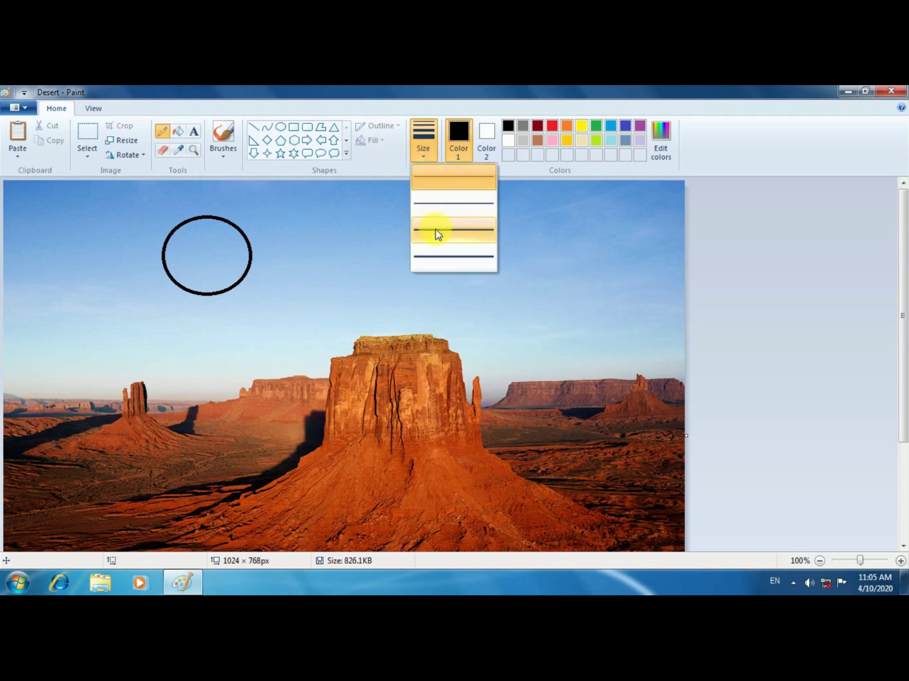
left_click(164, 135)
left_click_drag(342, 225, 448, 218)
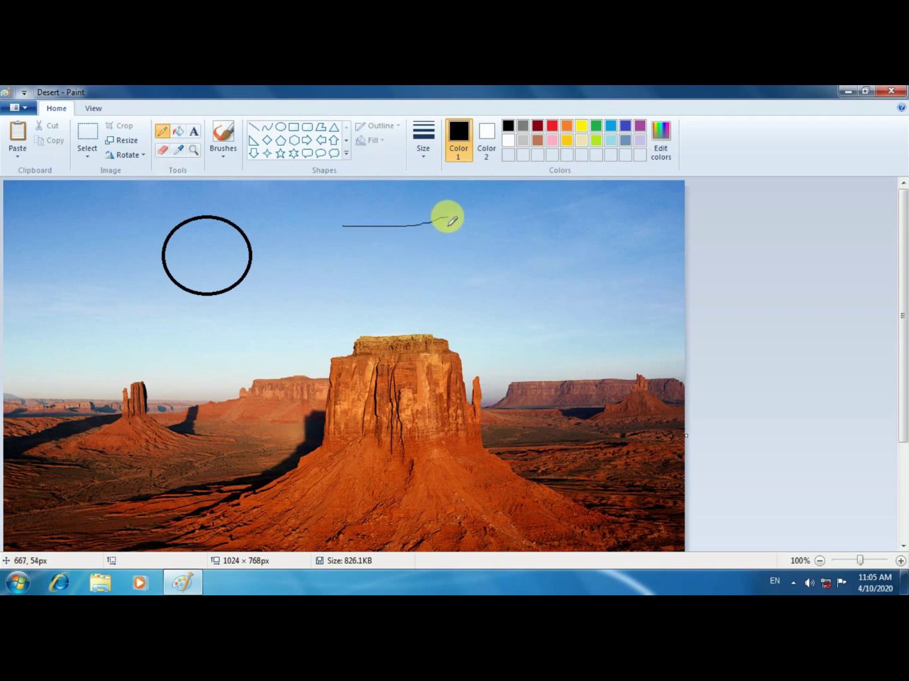
left_click_drag(446, 218, 562, 224)
left_click(422, 153)
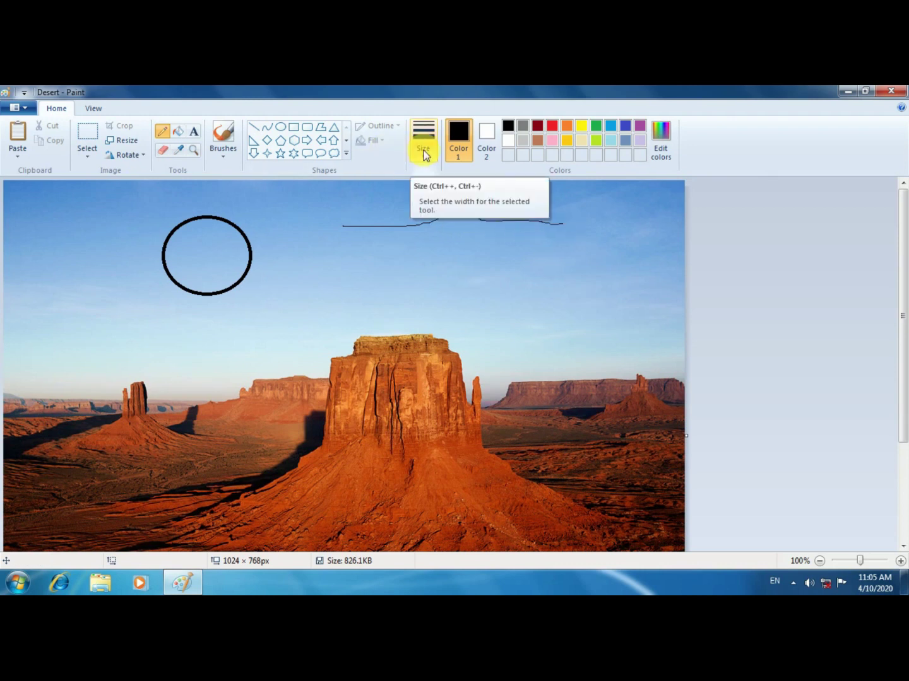
Step: Add a thicker wavy line and then a heaviest-width wavy line across the sky
left_click(423, 155)
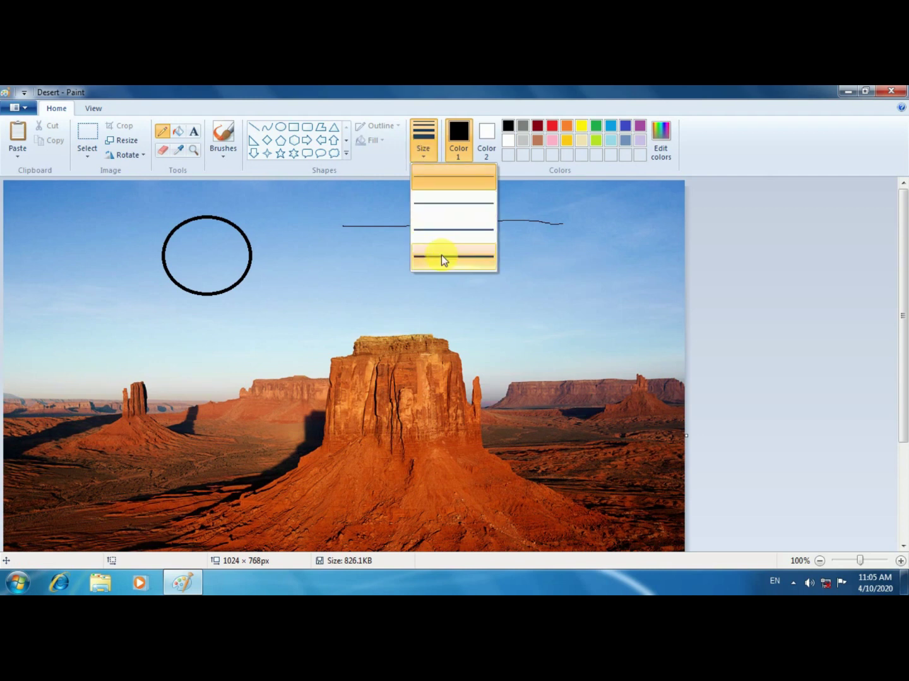
left_click(416, 255)
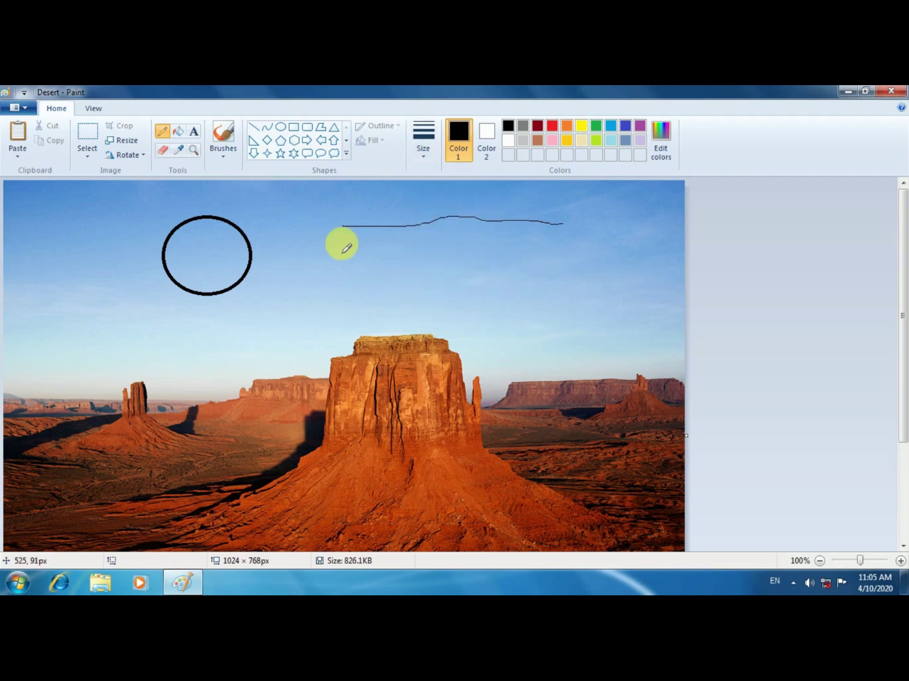
mouse_move(341, 245)
left_mouse_down()
mouse_move(398, 240)
mouse_move(535, 275)
mouse_move(574, 254)
left_mouse_up()
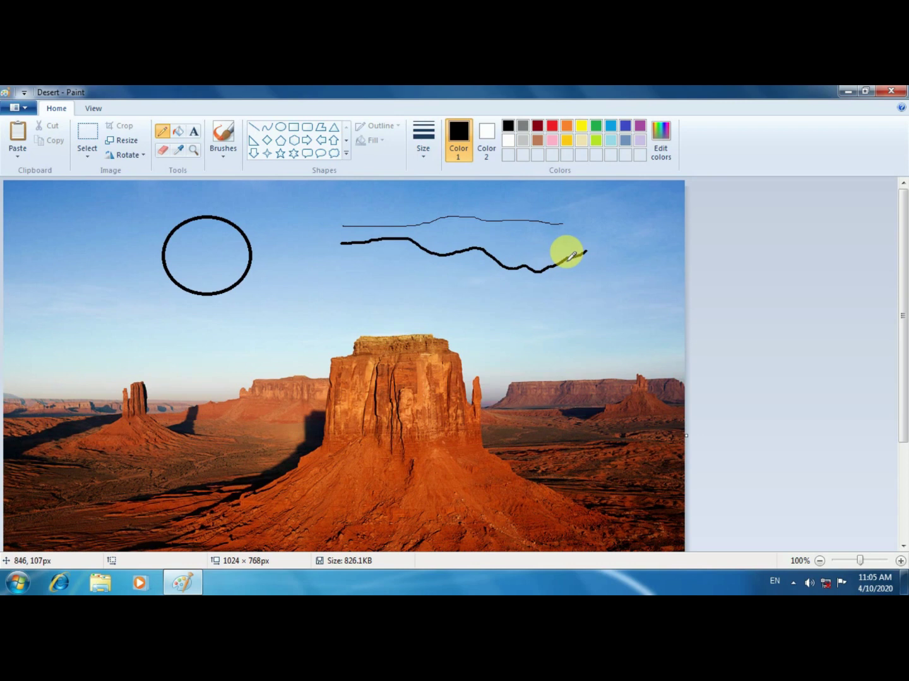
left_click(426, 155)
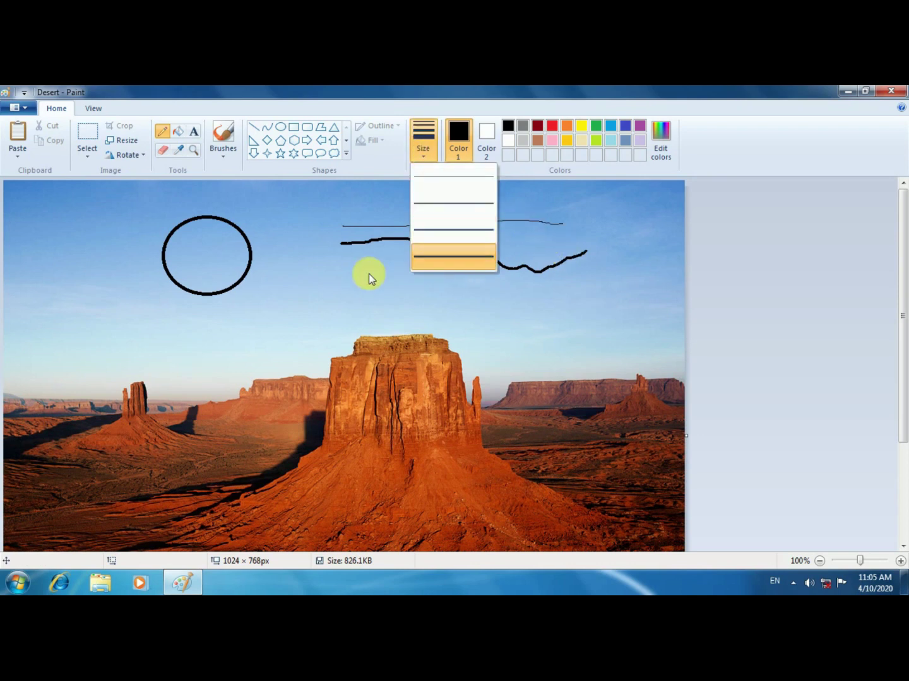
left_click(316, 285)
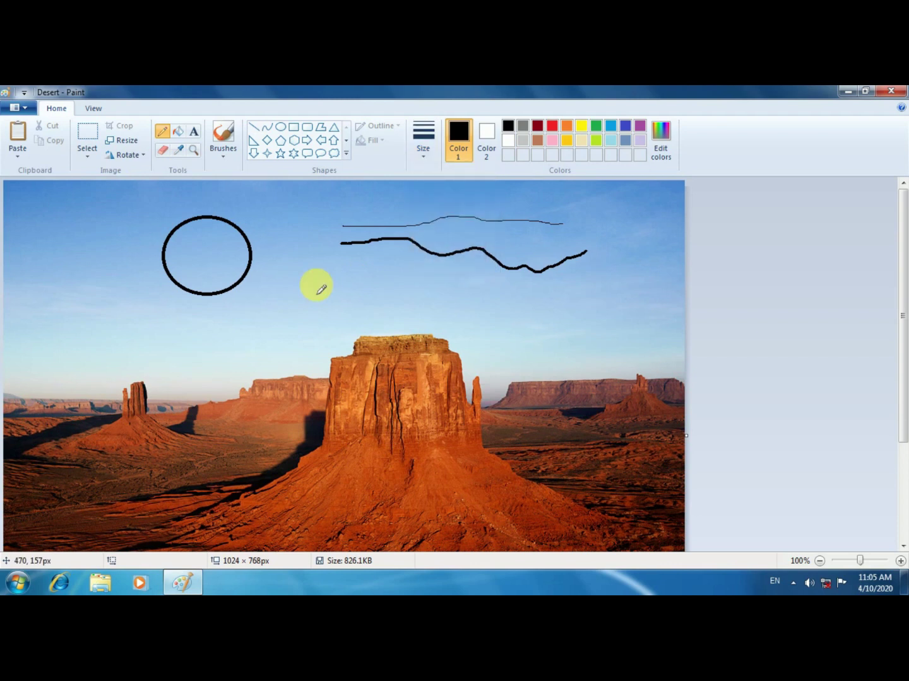
mouse_move(296, 281)
left_mouse_down()
mouse_move(552, 309)
mouse_move(585, 284)
left_mouse_up()
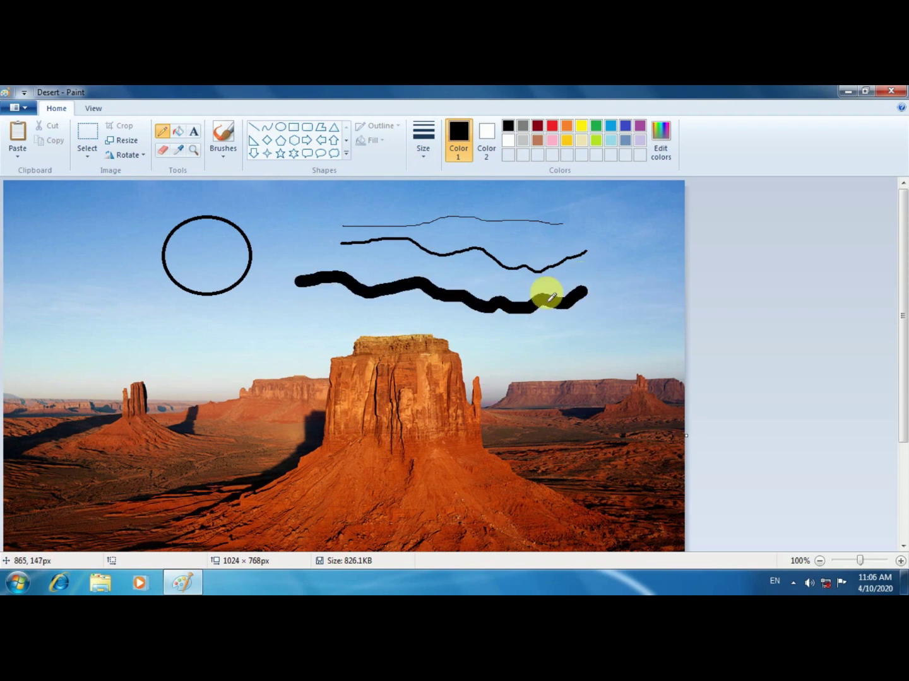
left_click(177, 134)
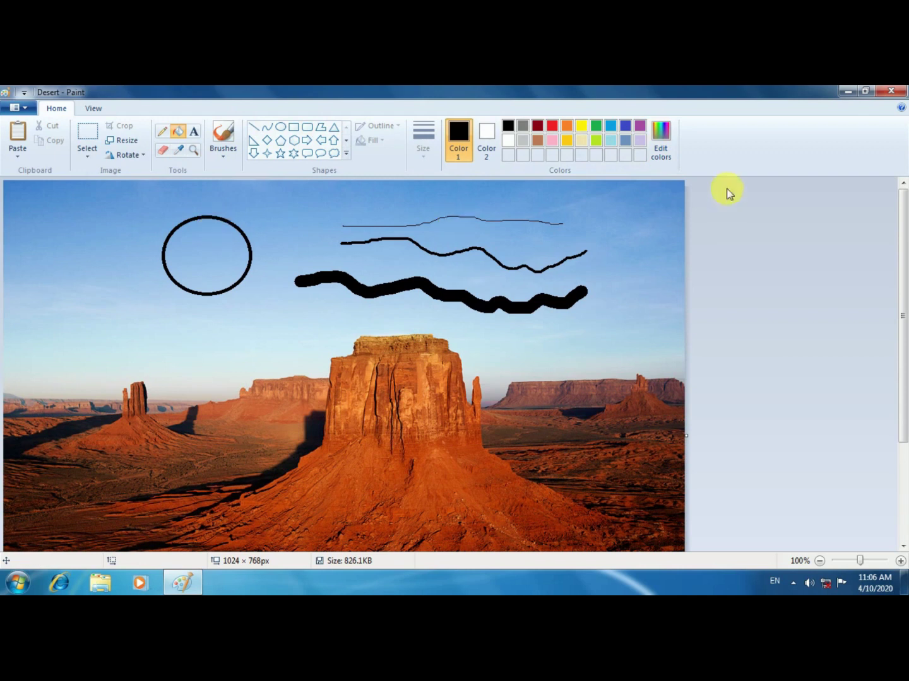
Step: Fill the circle outline and the heaviest wavy line with orange
left_click(571, 125)
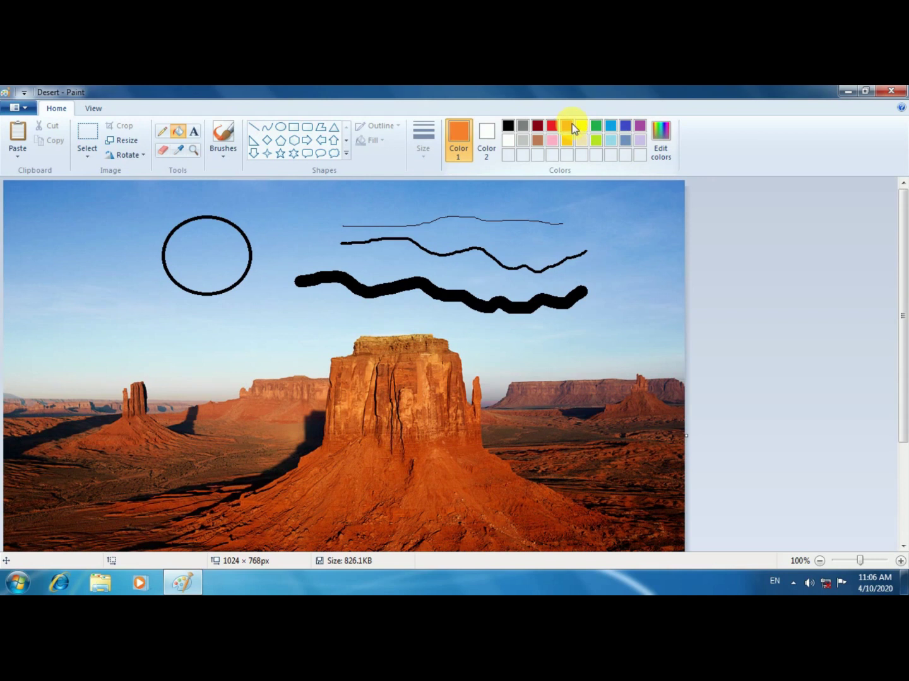
left_click(211, 253)
left_click(206, 238)
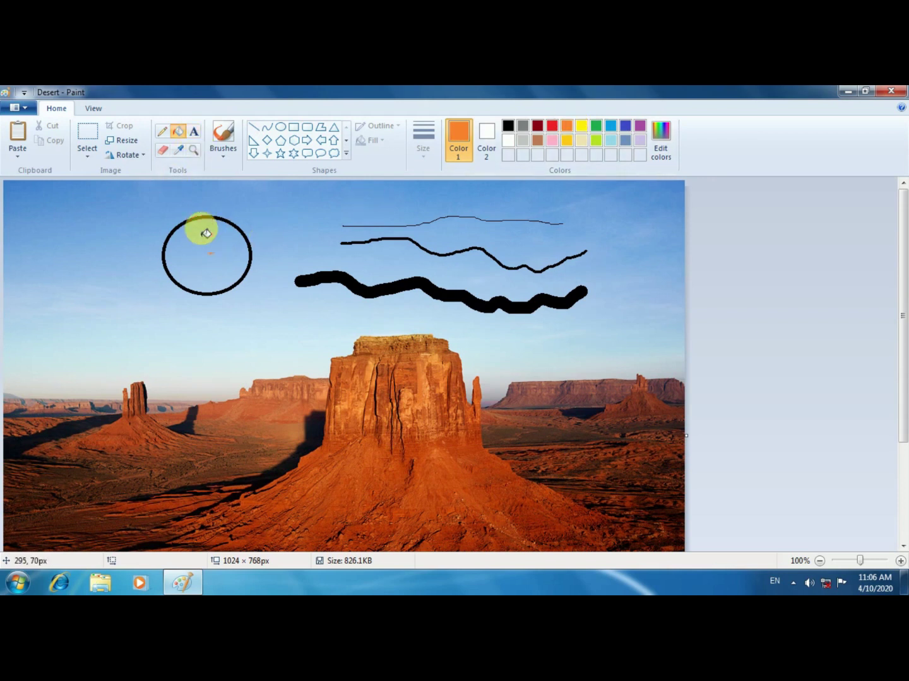
left_click(347, 284)
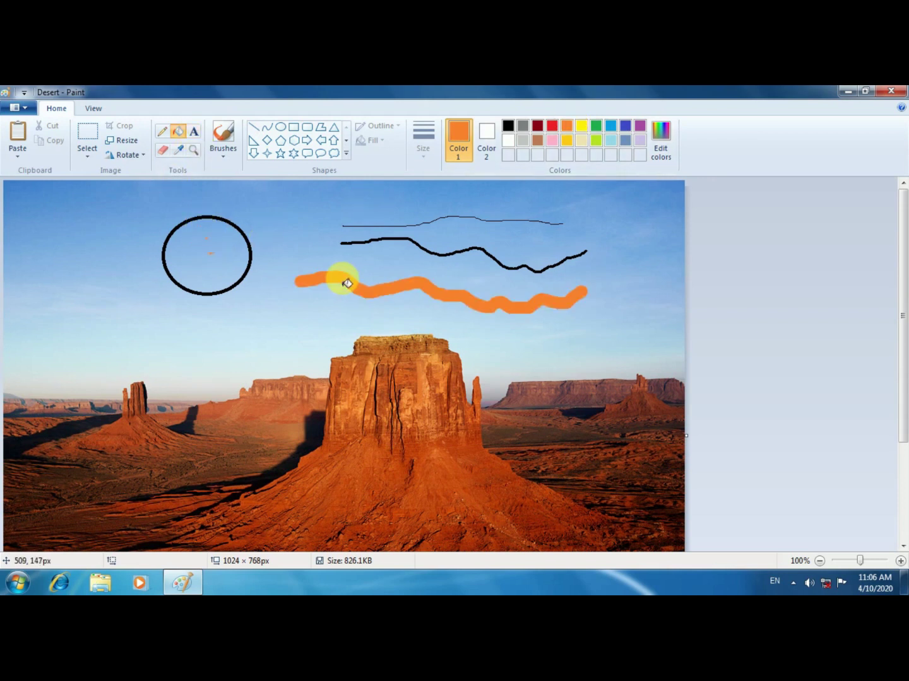
left_click(250, 248)
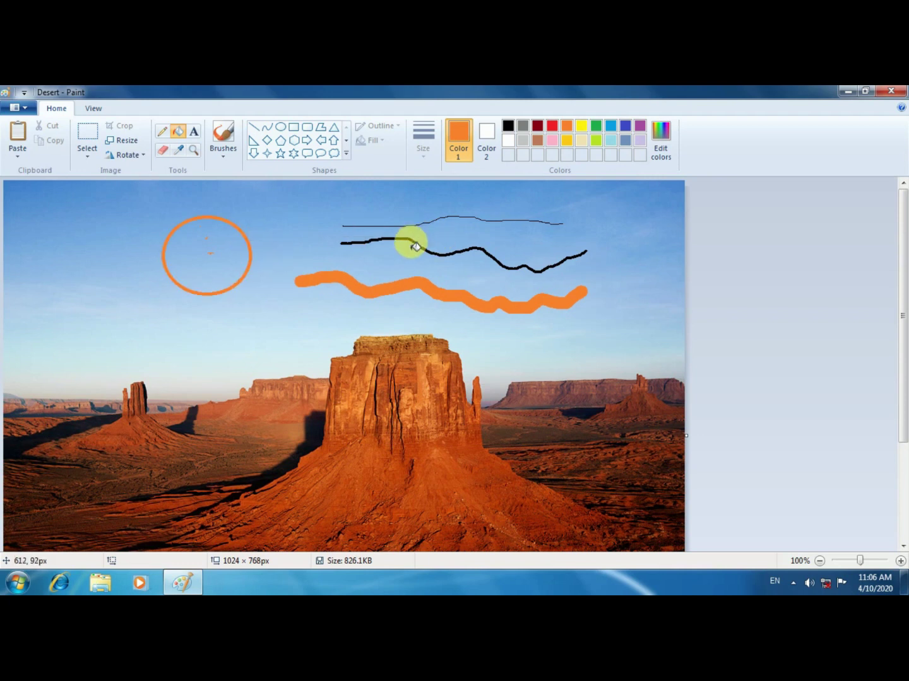
left_click(161, 134)
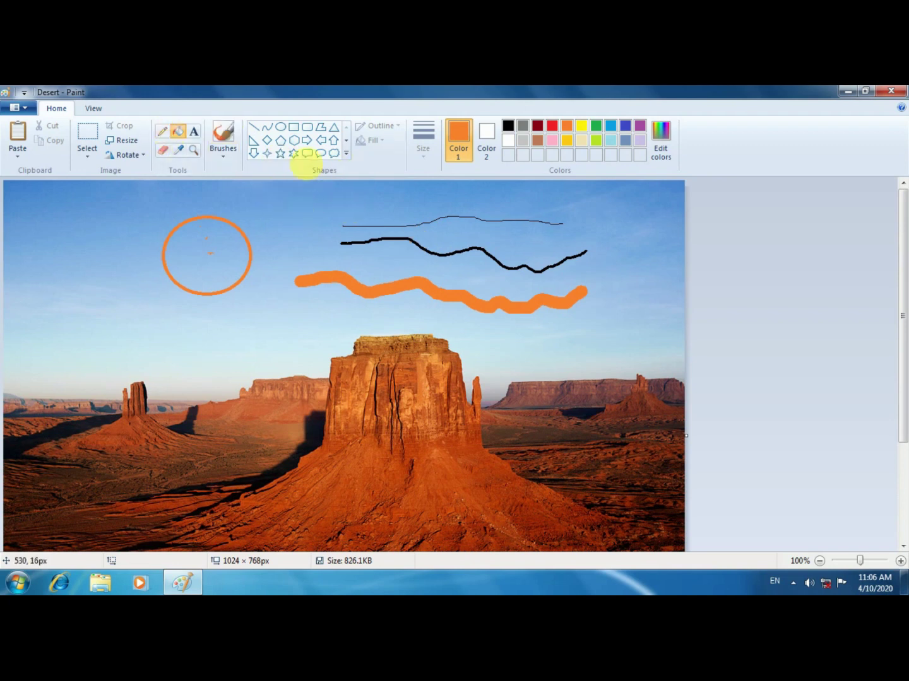
left_click(160, 133)
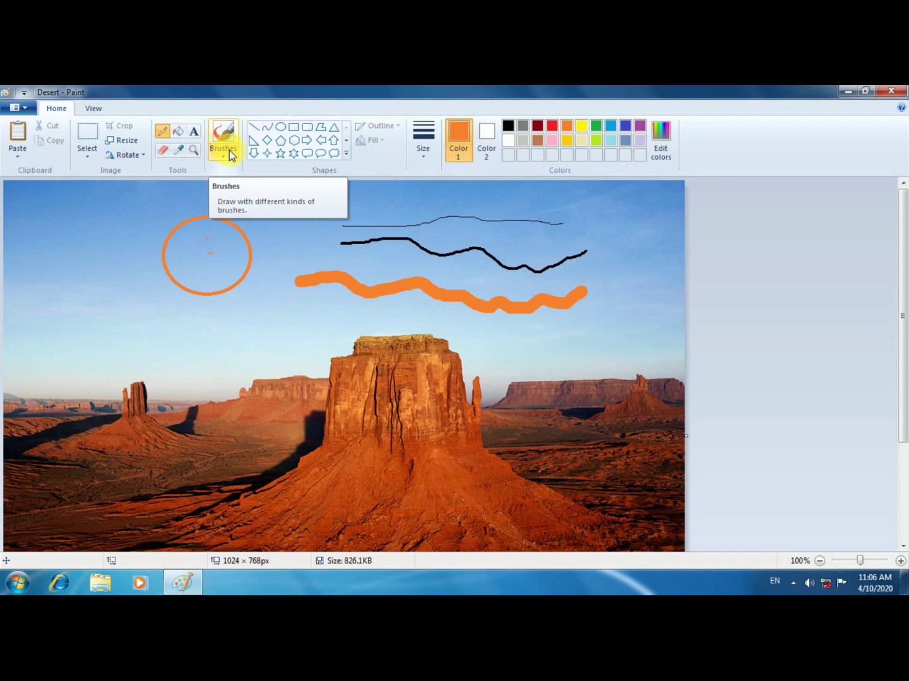
Step: Close the desert photo without saving and draw a heaviest-width line on the blank canvas
key("alt+F4")
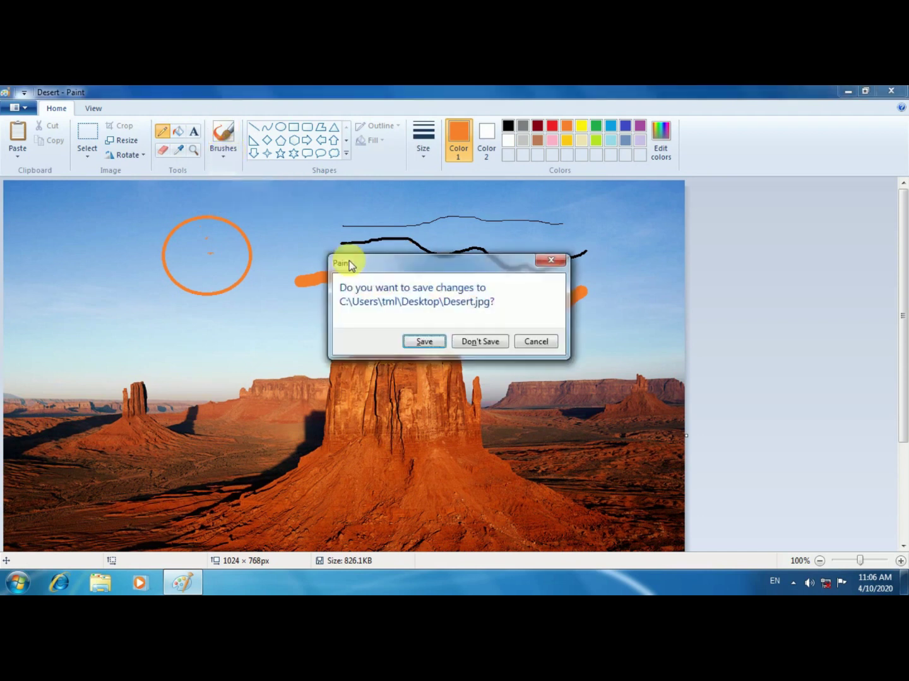
left_click(465, 342)
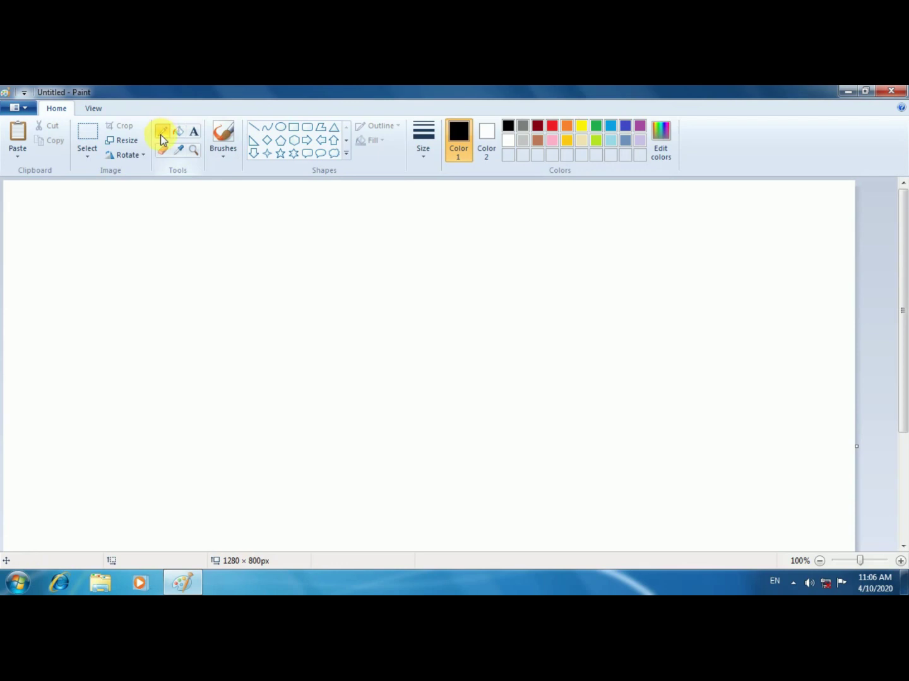
left_click(424, 145)
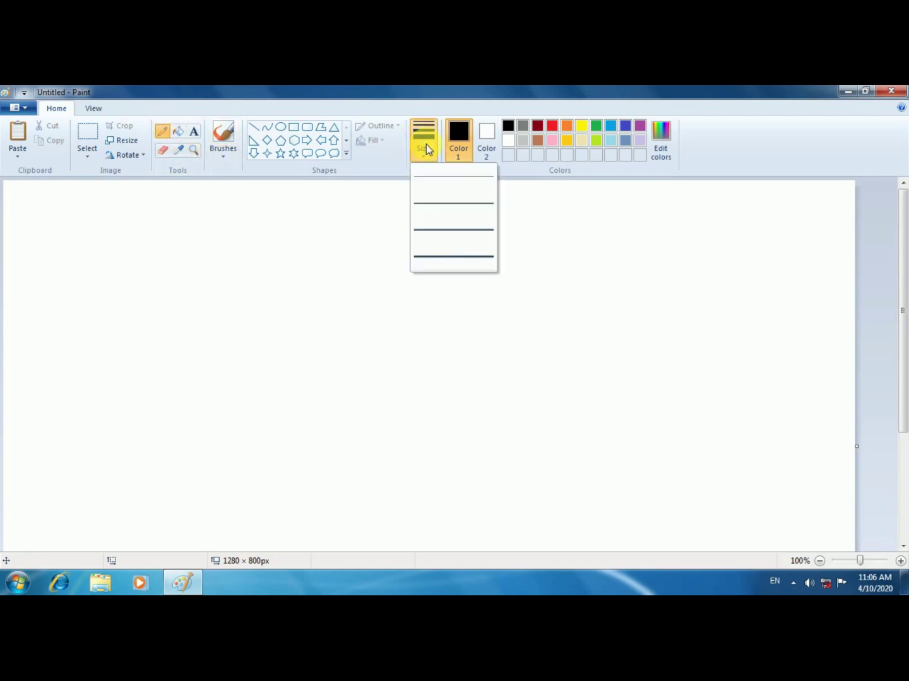
left_click(437, 261)
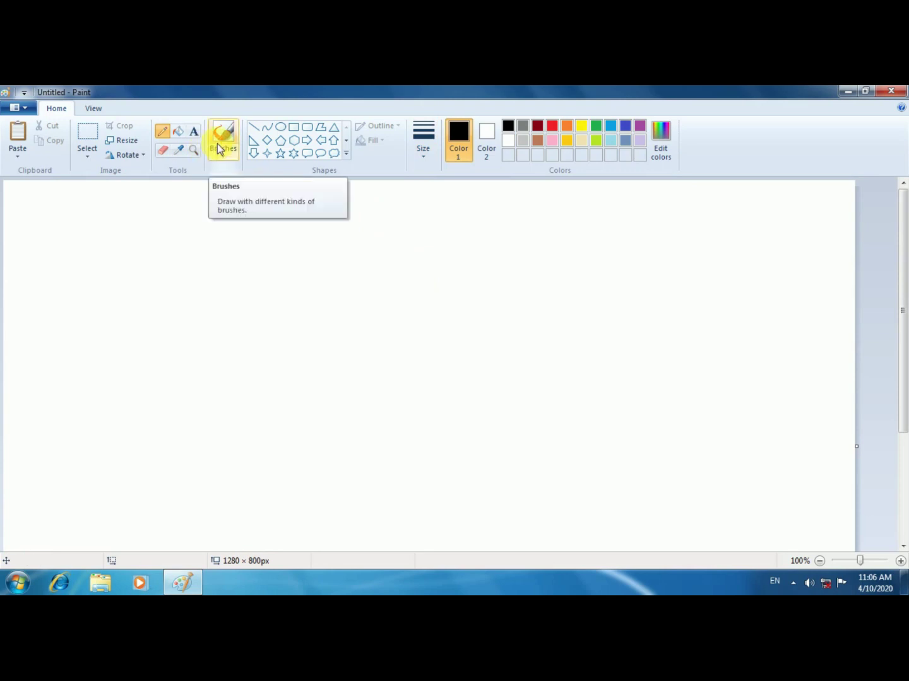
mouse_move(102, 214)
left_mouse_down()
mouse_move(250, 232)
mouse_move(279, 224)
left_mouse_up()
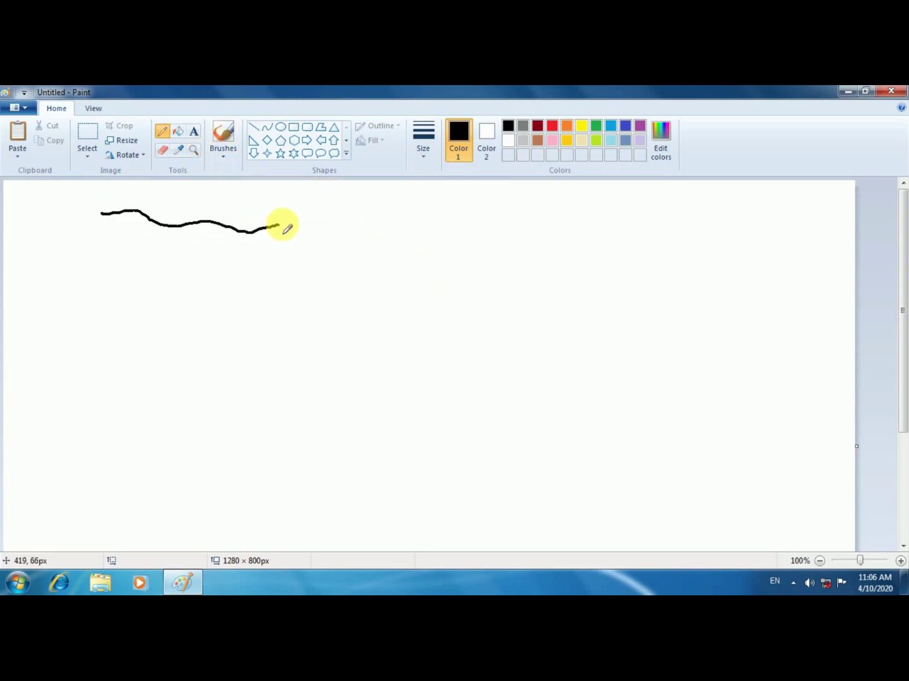
Step: Paint sample strokes with the first brush, the calligraphy brush and the airbrush
left_click(223, 155)
left_click(222, 183)
mouse_move(96, 245)
left_mouse_down()
mouse_move(189, 268)
mouse_move(297, 259)
left_mouse_up()
left_click(224, 156)
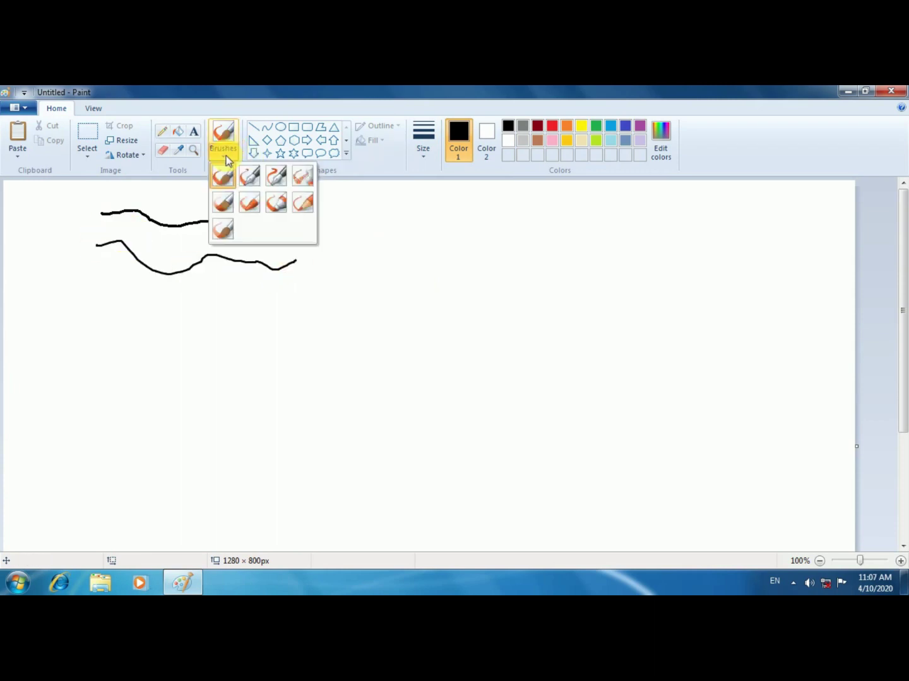
left_click(249, 177)
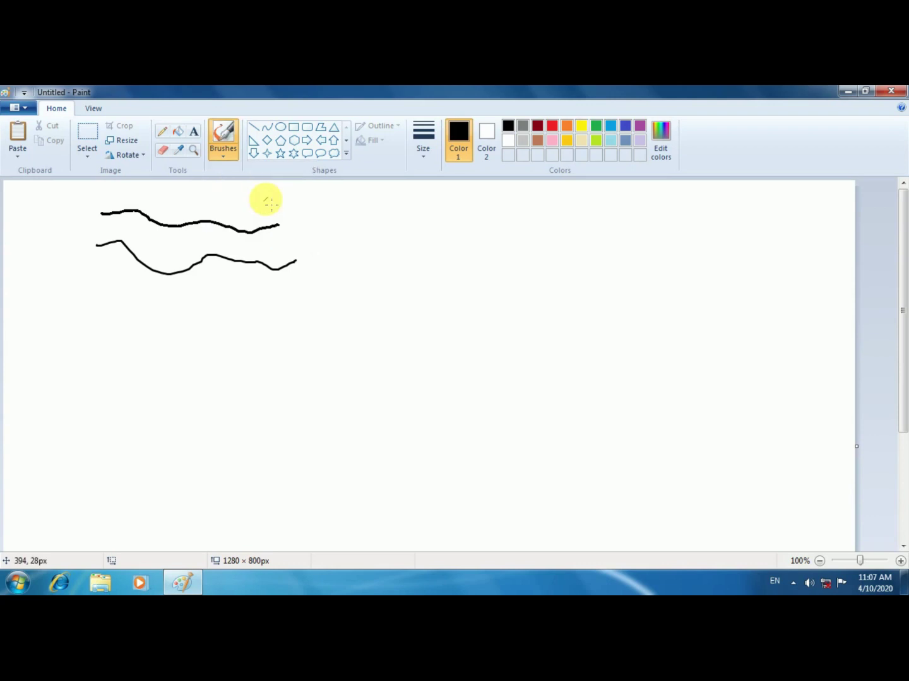
mouse_move(96, 290)
left_mouse_down()
mouse_move(154, 310)
mouse_move(259, 290)
left_mouse_up()
left_click(220, 159)
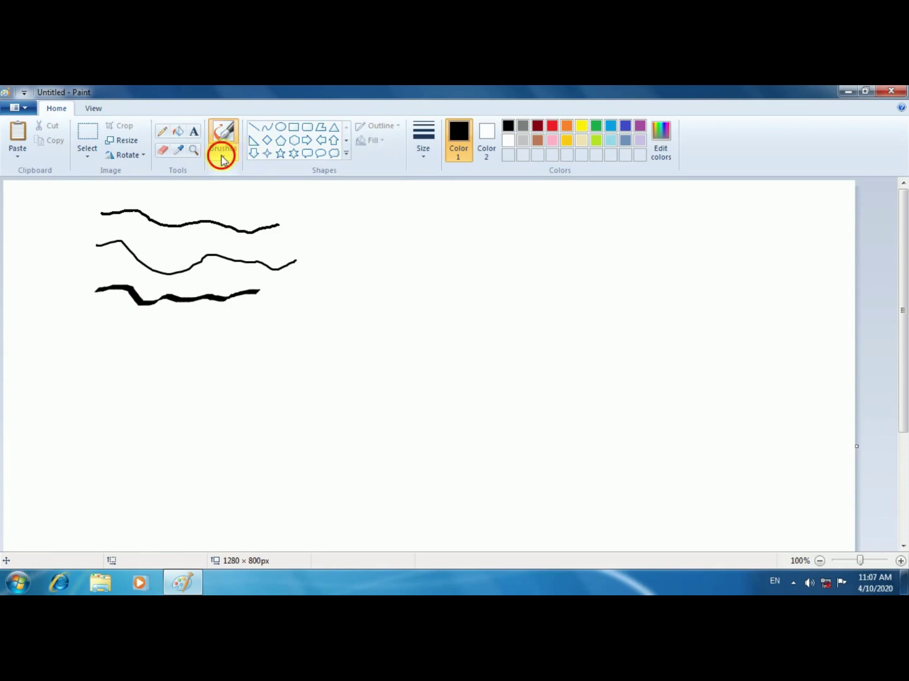
left_click(296, 175)
mouse_move(88, 342)
left_mouse_down()
mouse_move(124, 336)
mouse_move(147, 353)
mouse_move(272, 355)
left_mouse_up()
Step: Add sample strokes with the oil, crayon and marker brushes
left_click(226, 159)
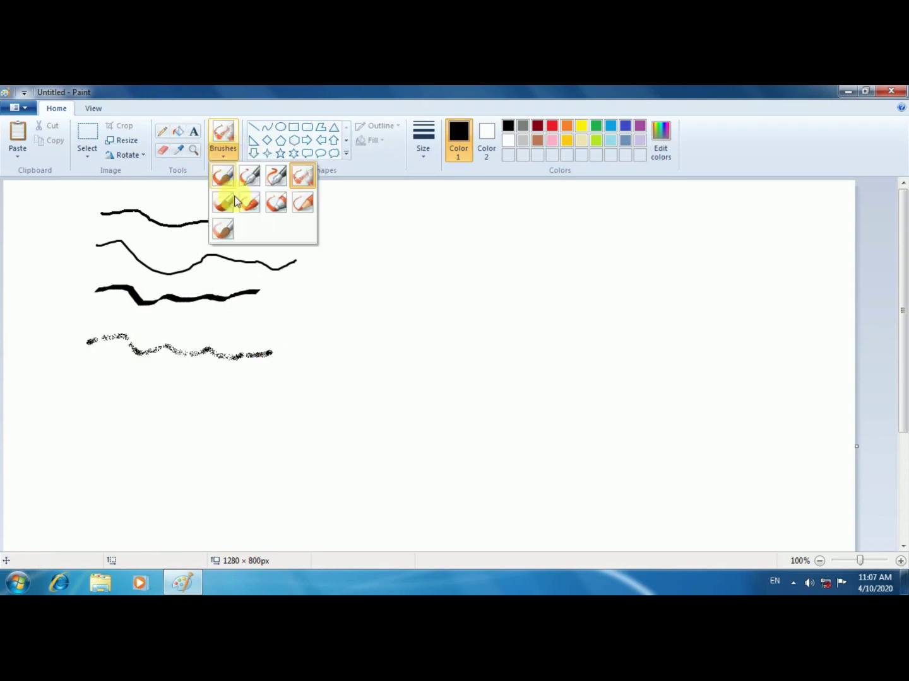
left_click(224, 202)
mouse_move(83, 407)
left_mouse_down()
mouse_move(139, 400)
mouse_move(243, 412)
mouse_move(319, 397)
left_mouse_up()
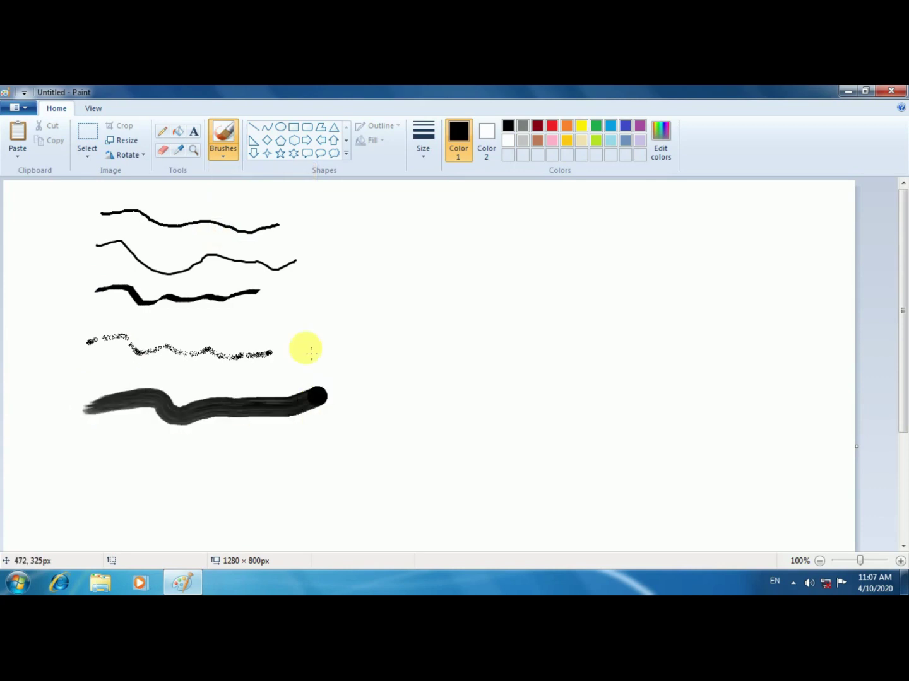
left_click(225, 158)
left_click(248, 205)
mouse_move(76, 489)
left_mouse_down()
mouse_move(190, 523)
mouse_move(260, 517)
mouse_move(369, 485)
mouse_move(383, 455)
left_mouse_up()
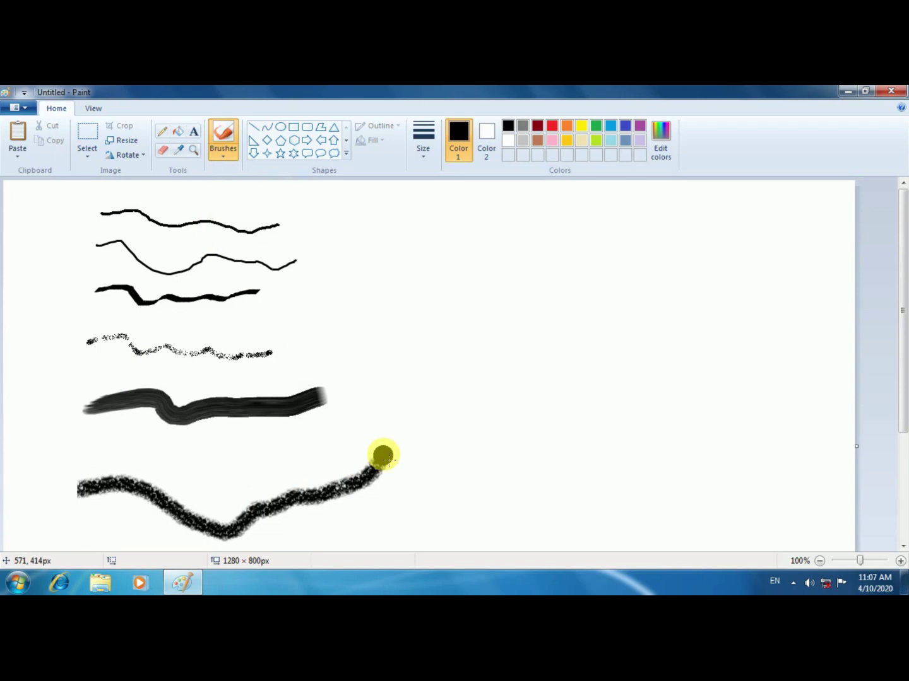
left_click(224, 154)
left_click(274, 205)
mouse_move(383, 216)
left_mouse_down()
mouse_move(543, 231)
mouse_move(593, 211)
left_mouse_up()
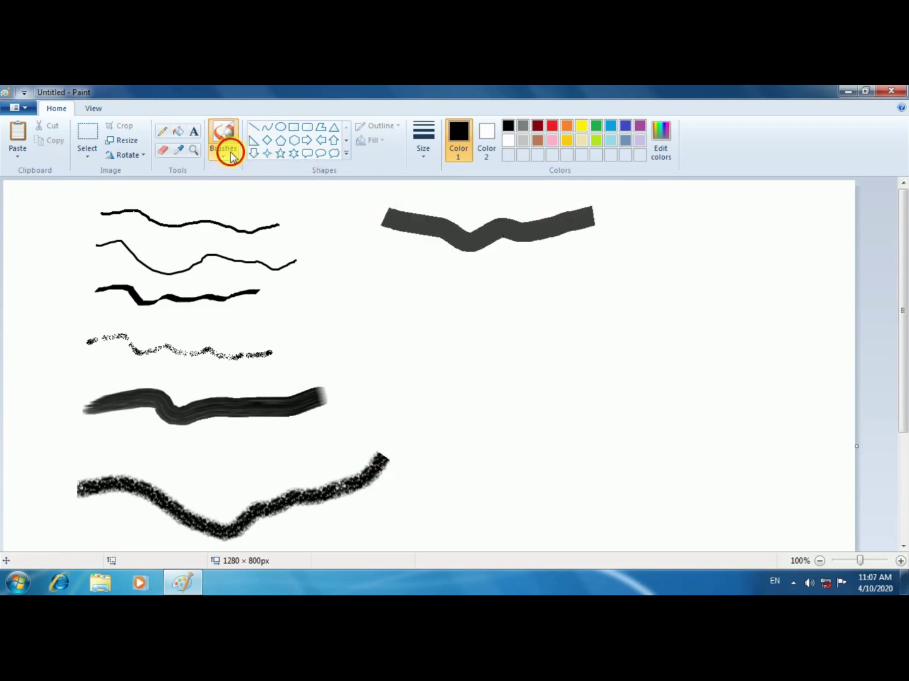
Step: Add a natural pencil stroke and two watercolour strokes on the right side
left_click(230, 155)
left_click(305, 202)
mouse_move(390, 282)
left_mouse_down()
mouse_move(611, 268)
mouse_move(622, 259)
left_mouse_up()
left_click(226, 150)
left_click(228, 235)
mouse_move(376, 343)
left_mouse_down()
mouse_move(500, 341)
mouse_move(588, 327)
mouse_move(651, 335)
mouse_move(695, 310)
left_mouse_up()
mouse_move(442, 402)
left_mouse_down()
mouse_move(418, 403)
mouse_move(630, 456)
mouse_move(773, 430)
left_mouse_up()
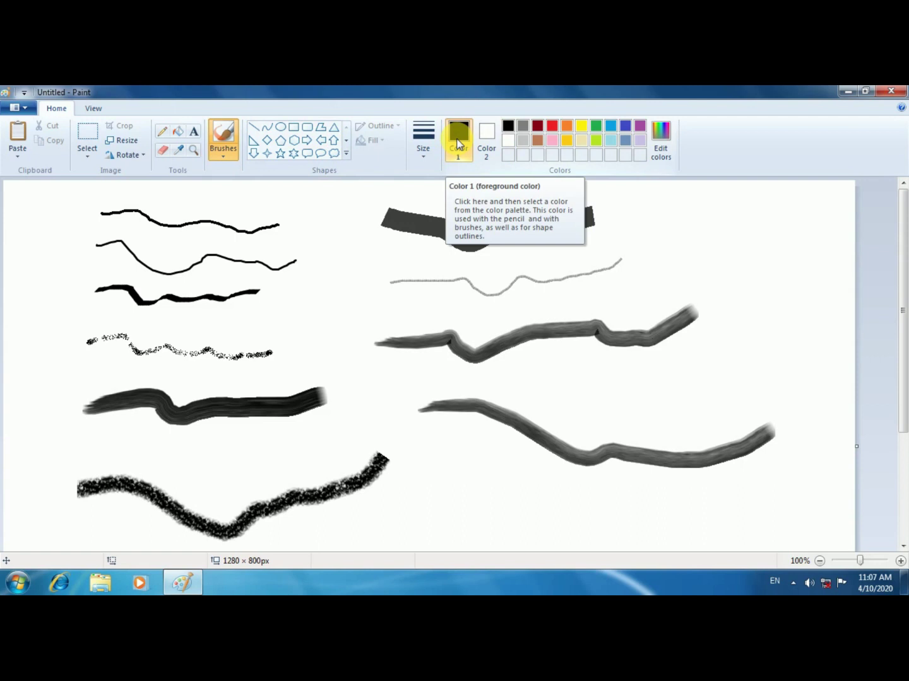
Step: Paint a red wavy stroke across the right side of the canvas
left_click(552, 125)
mouse_move(496, 391)
left_mouse_down()
mouse_move(713, 394)
mouse_move(773, 371)
left_mouse_up()
left_click_drag(629, 240, 630, 240)
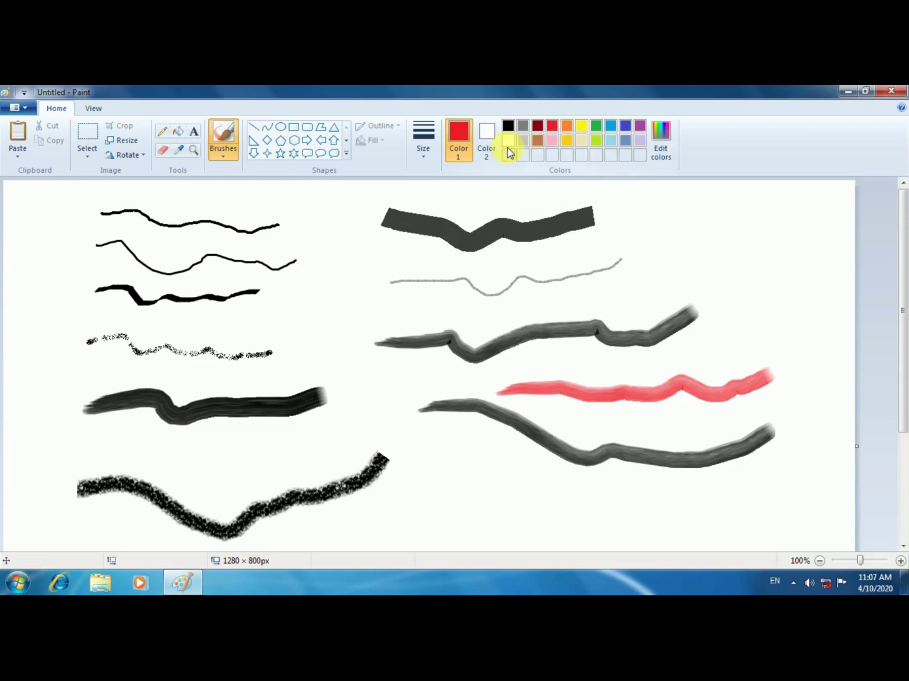
Step: Mix a custom light blue in Edit colors and paint two light-blue strokes with it
left_click(664, 139)
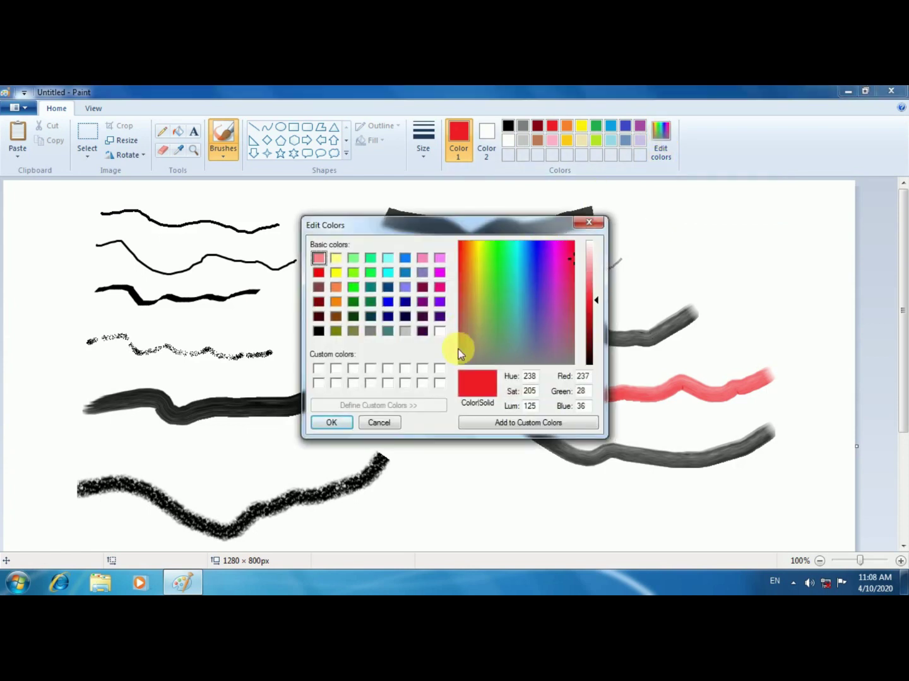
left_click_drag(573, 258, 479, 271)
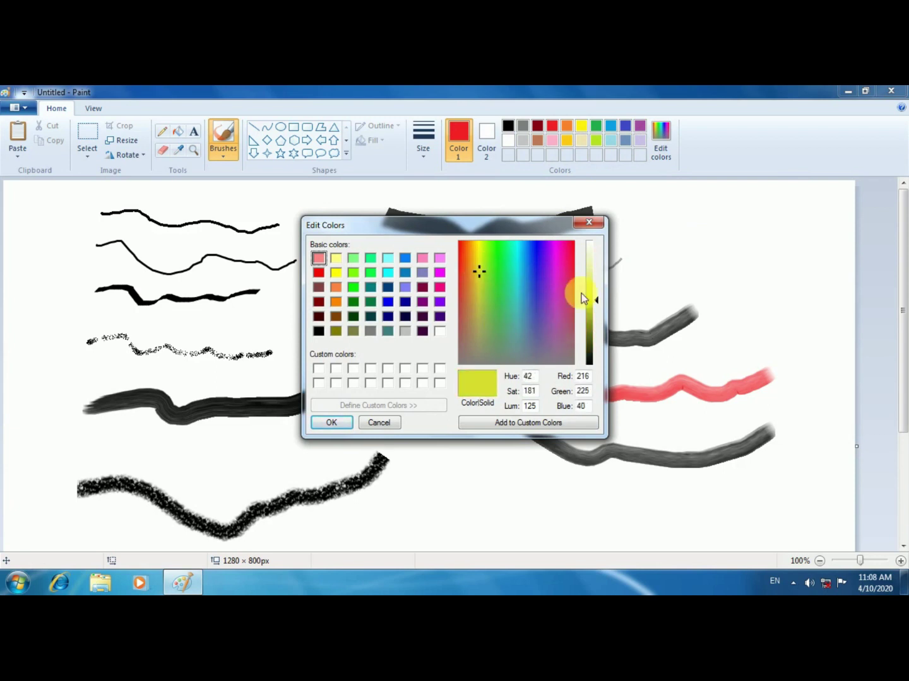
left_click_drag(598, 300, 594, 269)
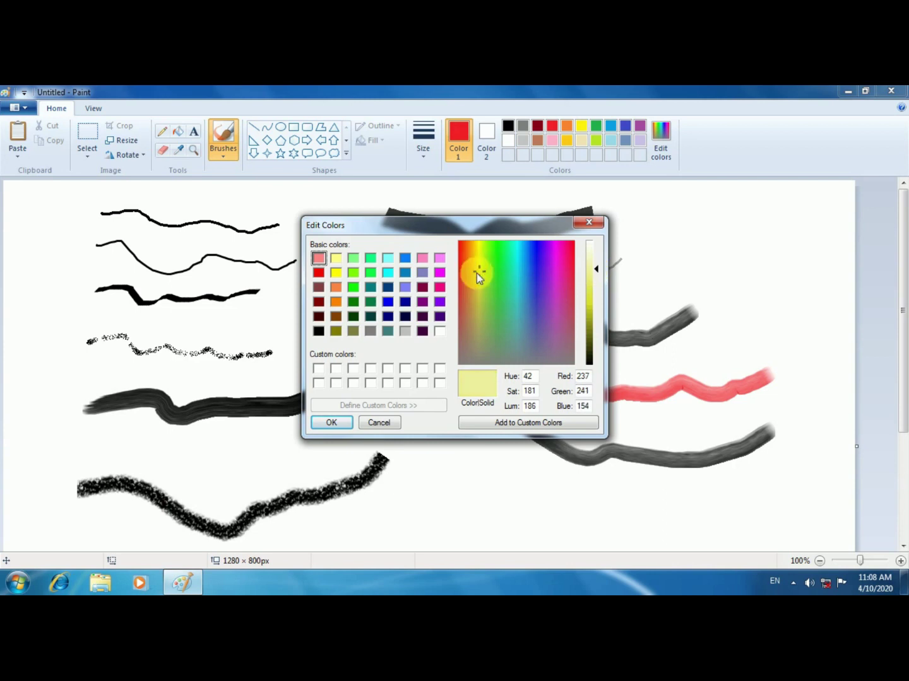
left_click_drag(479, 274, 530, 252)
left_click(335, 422)
mouse_move(476, 505)
left_mouse_down()
mouse_move(480, 491)
mouse_move(677, 494)
mouse_move(757, 486)
mouse_move(774, 494)
left_mouse_up()
mouse_move(600, 356)
left_mouse_down()
mouse_move(439, 349)
mouse_move(401, 361)
mouse_move(320, 315)
mouse_move(271, 317)
mouse_move(242, 281)
left_mouse_up()
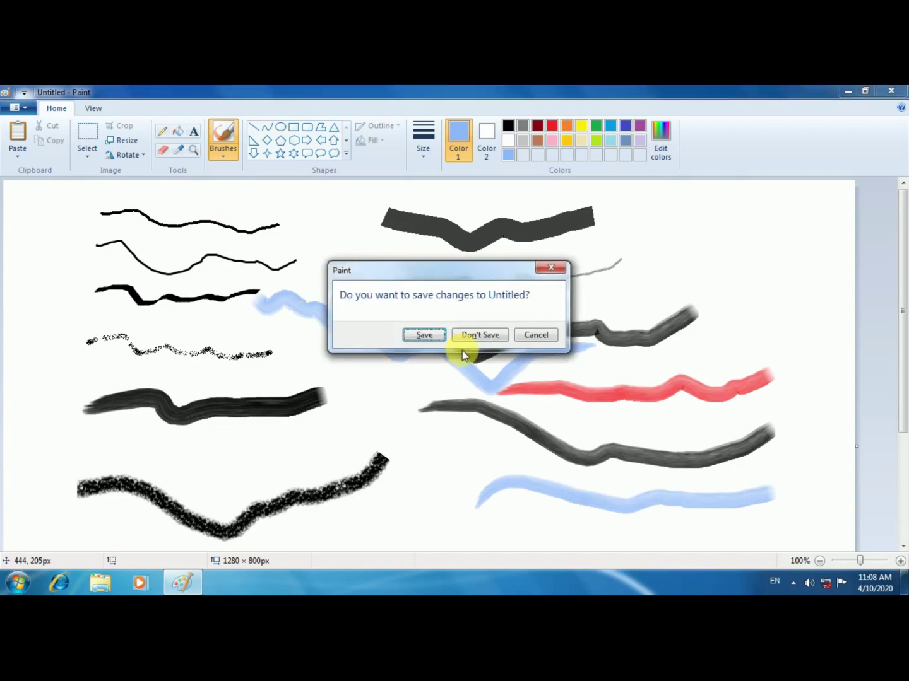
Step: Discard the brushstroke painting without saving, then expand the Shapes gallery to show every shape
left_click(474, 334)
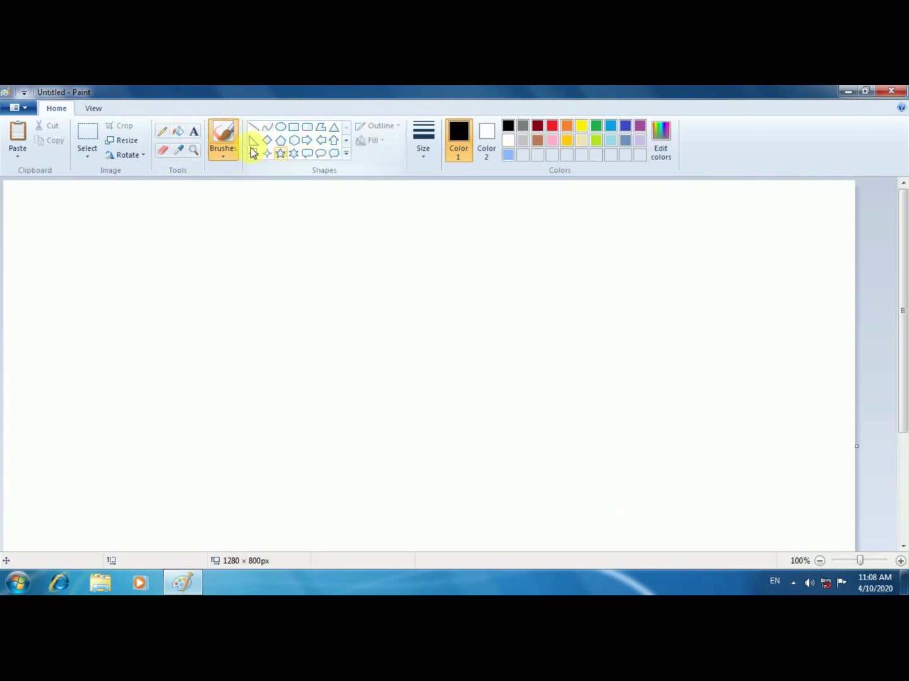
left_click(346, 141)
left_click(347, 142)
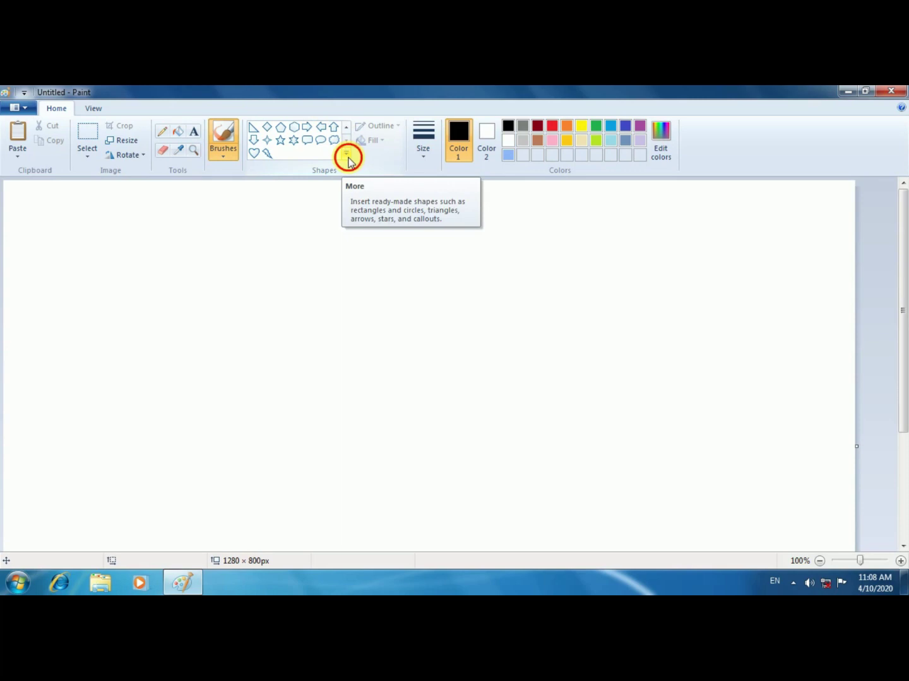
left_click(348, 155)
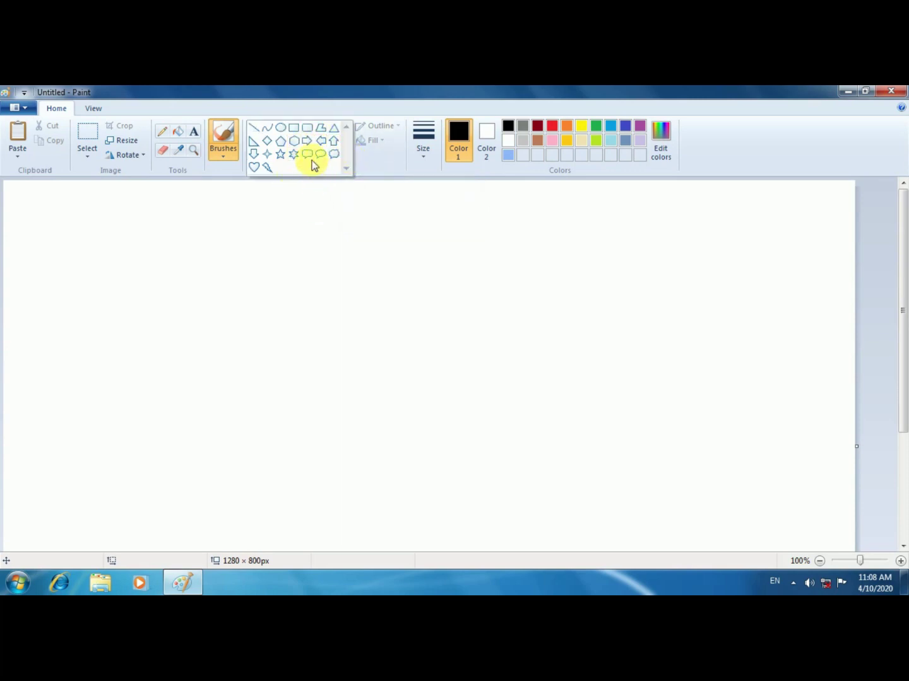
Step: Draw a black-outlined rectangle in the upper-left of the blank canvas
left_click(290, 129)
left_click_drag(144, 224, 473, 375)
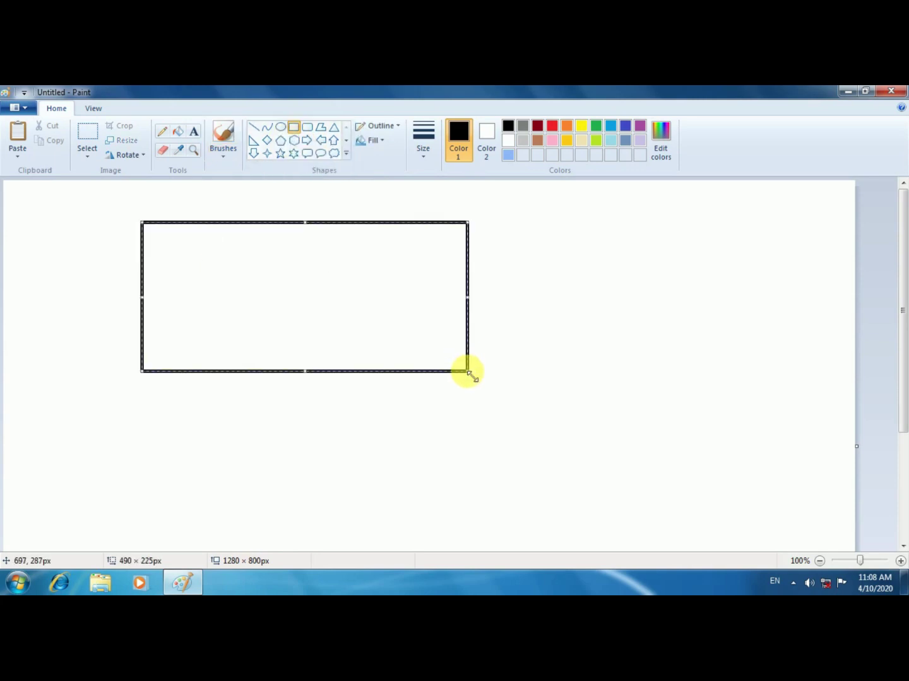
left_click(511, 312)
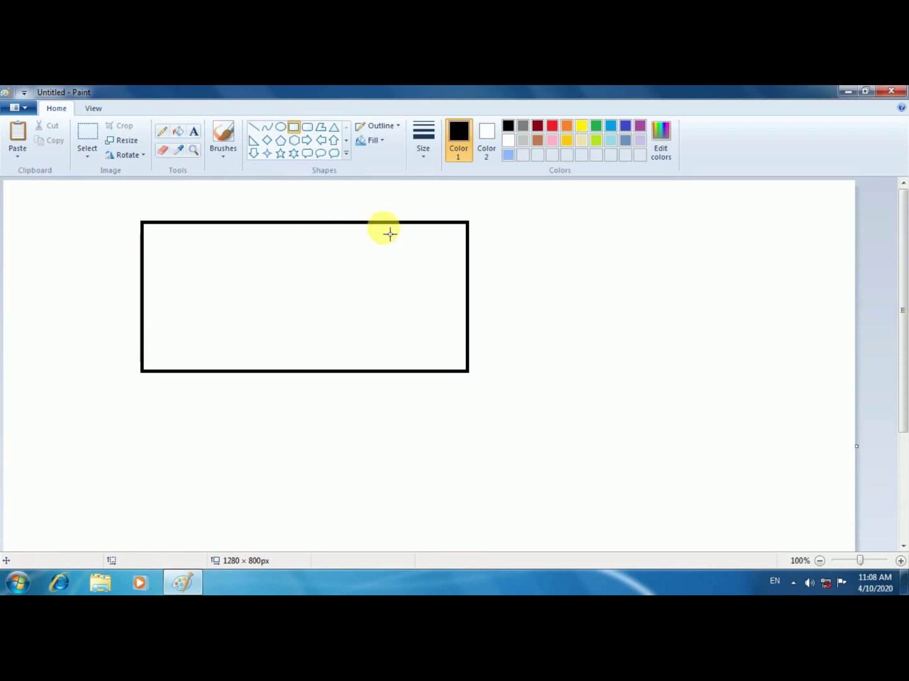
Step: Fill the rectangle's interior with red and dismiss the system notification
left_click(178, 133)
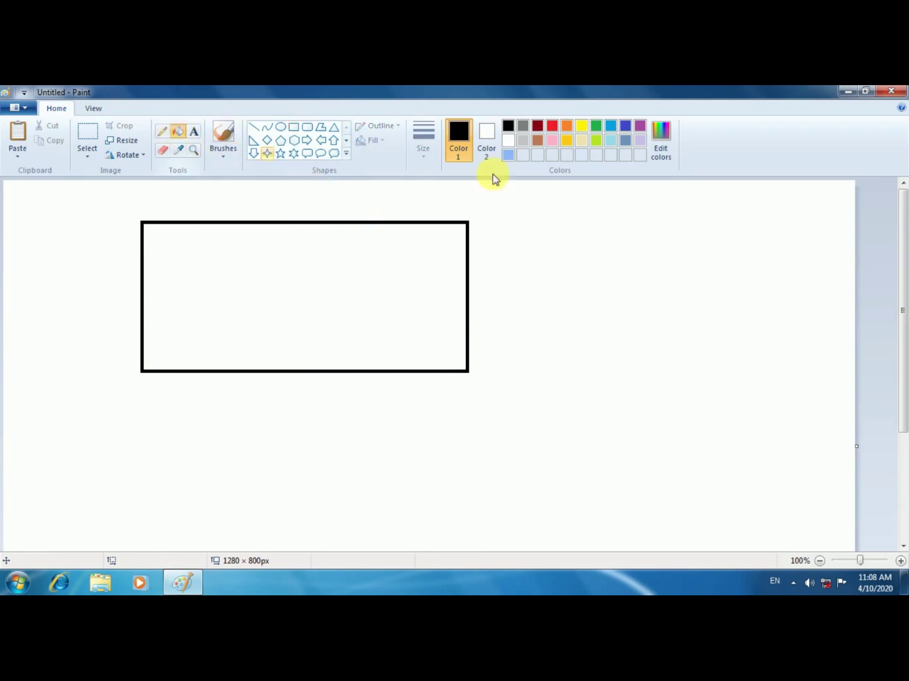
left_click(553, 130)
left_click(370, 275)
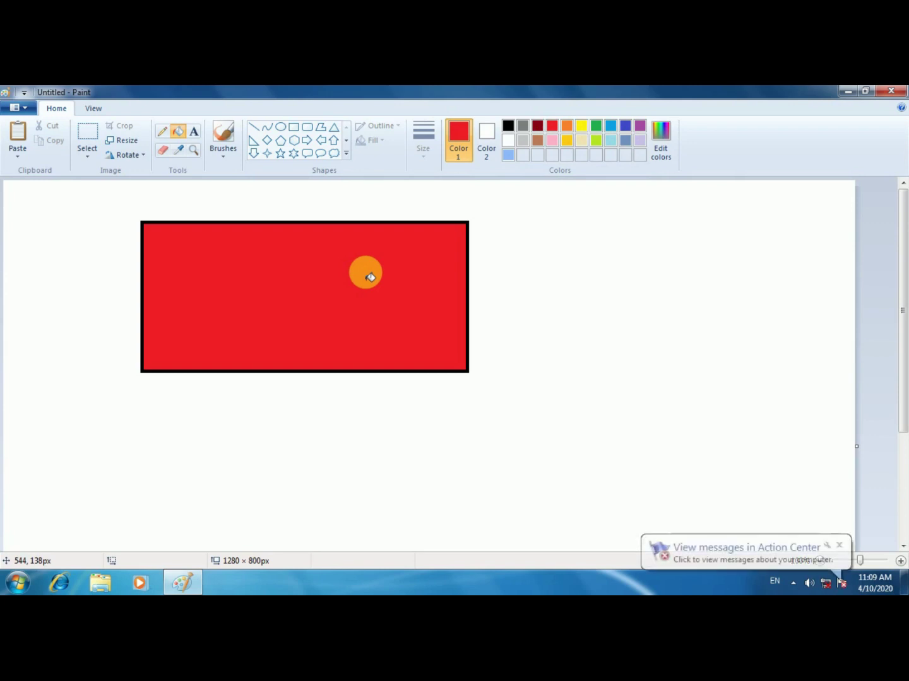
left_click(839, 544)
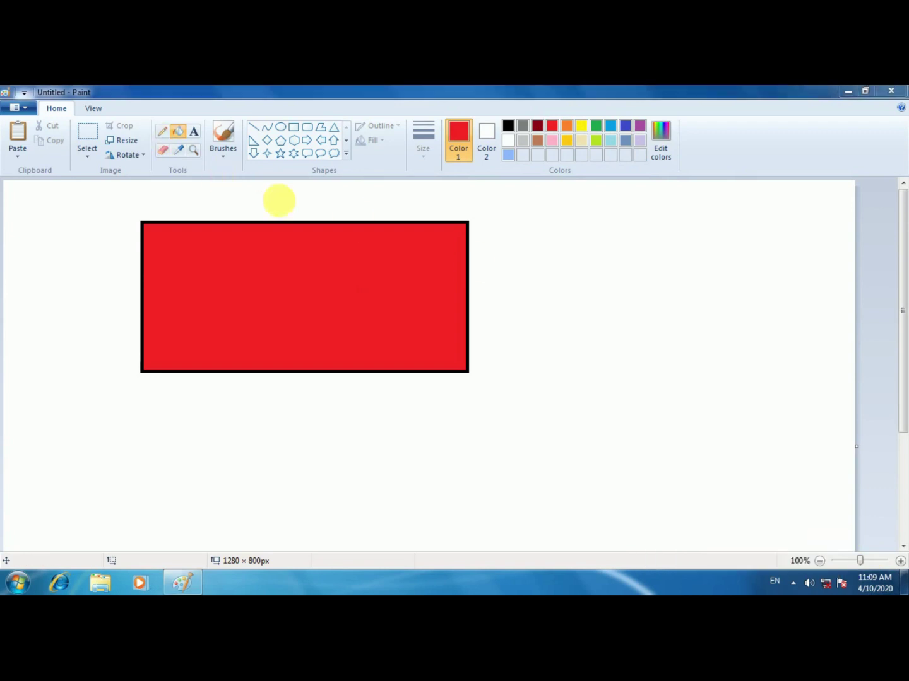
Step: Draw a trial rounded rectangle, set Color 2 to yellow, then undo the shape
left_click(308, 129)
left_click_drag(583, 265, 772, 432)
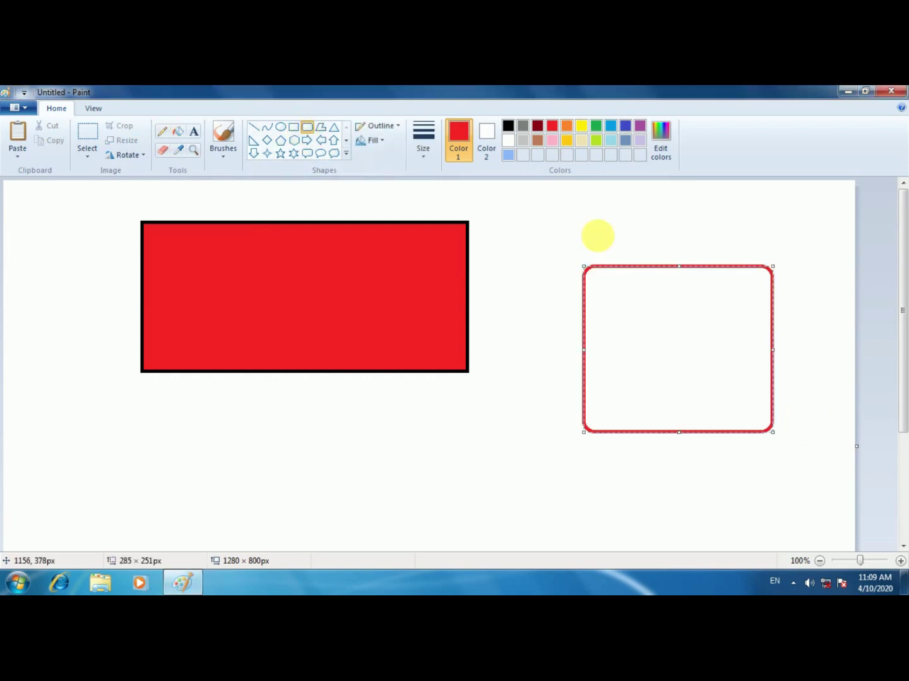
left_click(391, 127)
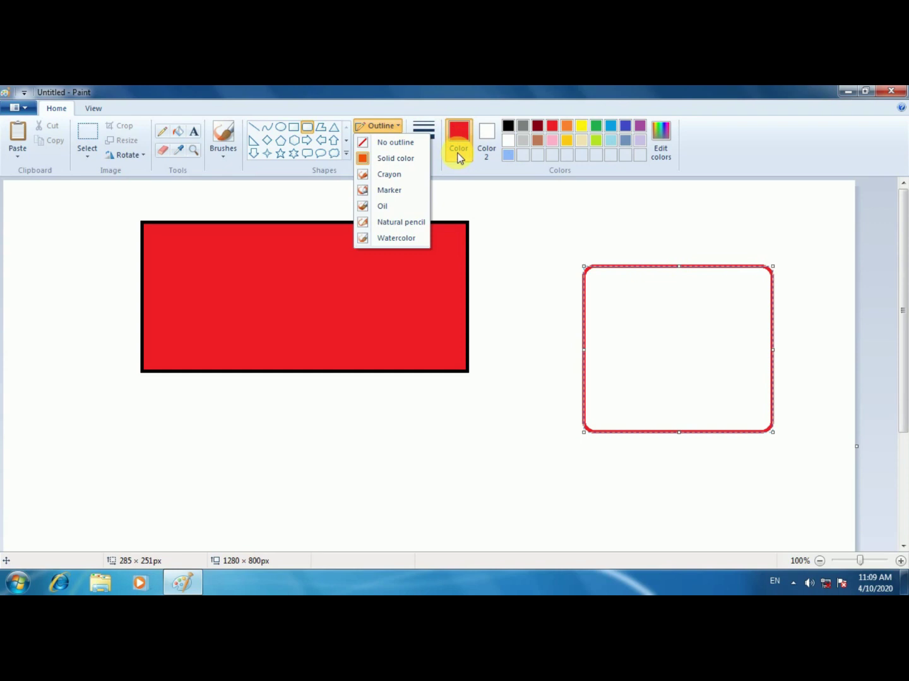
left_click(488, 134)
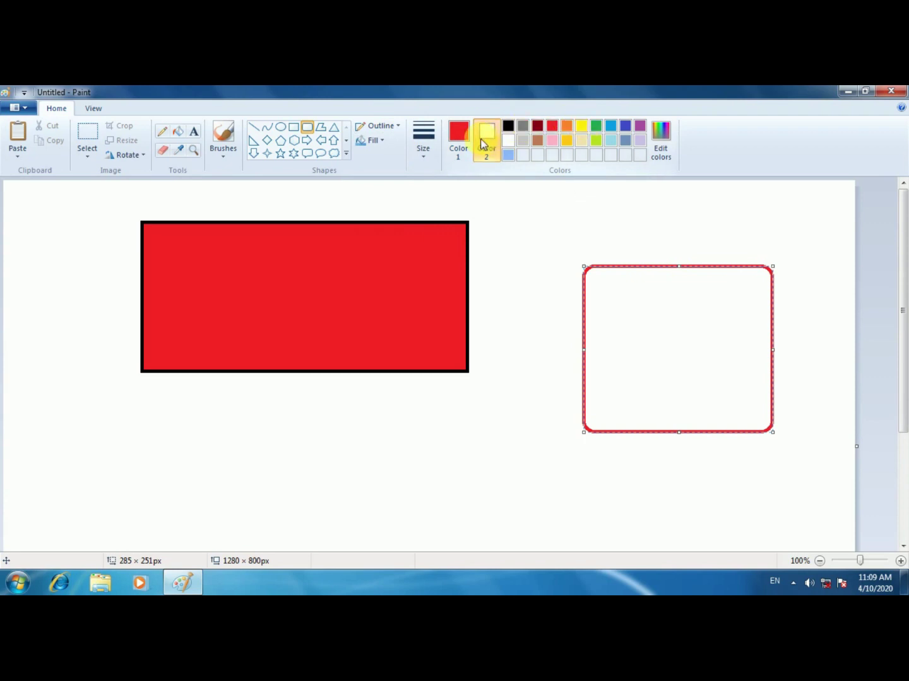
left_click(583, 125)
left_click(545, 241)
key("ctrl+z")
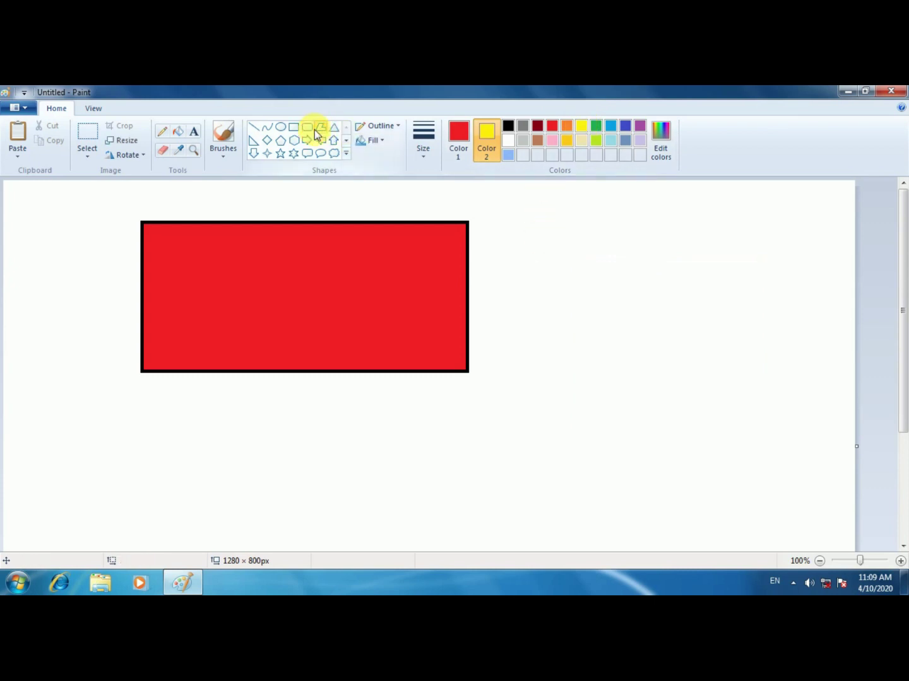
Step: Draw a rounded rectangle right of the red one, trying an oil-paint outline and solid fill
left_click_drag(534, 247, 760, 436)
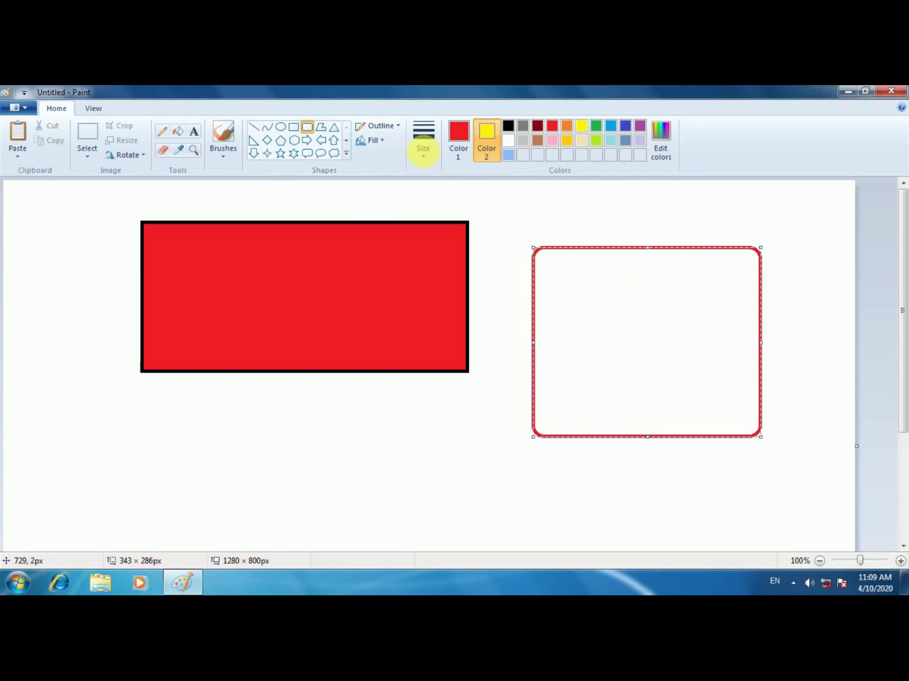
left_click(397, 128)
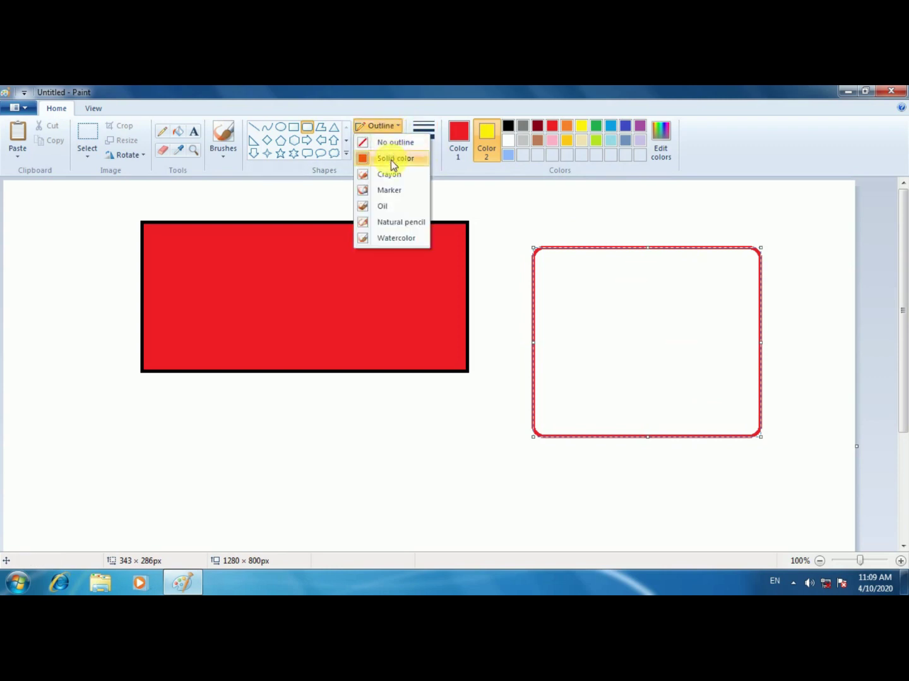
left_click(395, 205)
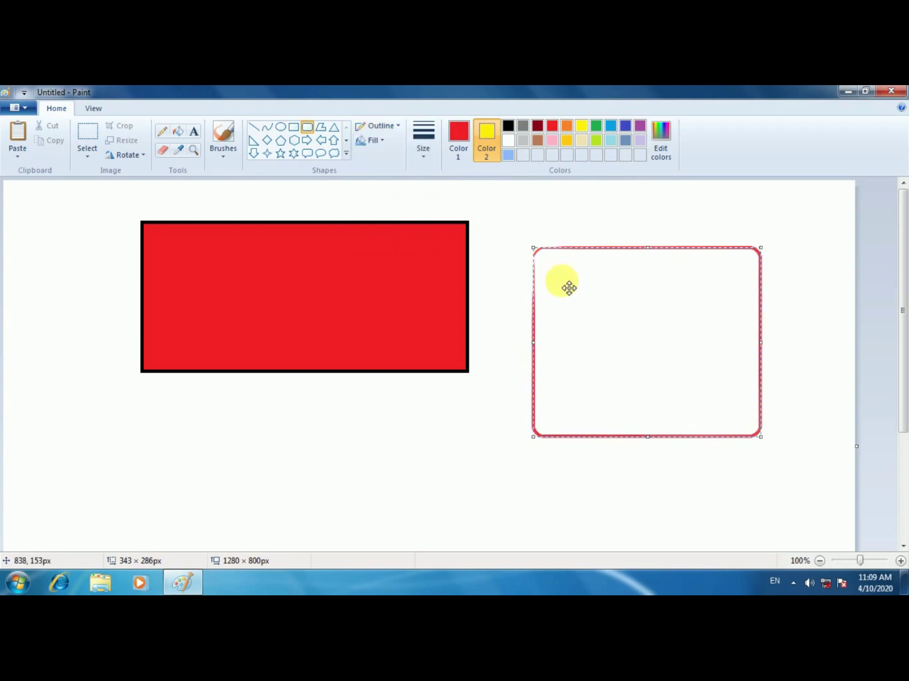
left_click(464, 139)
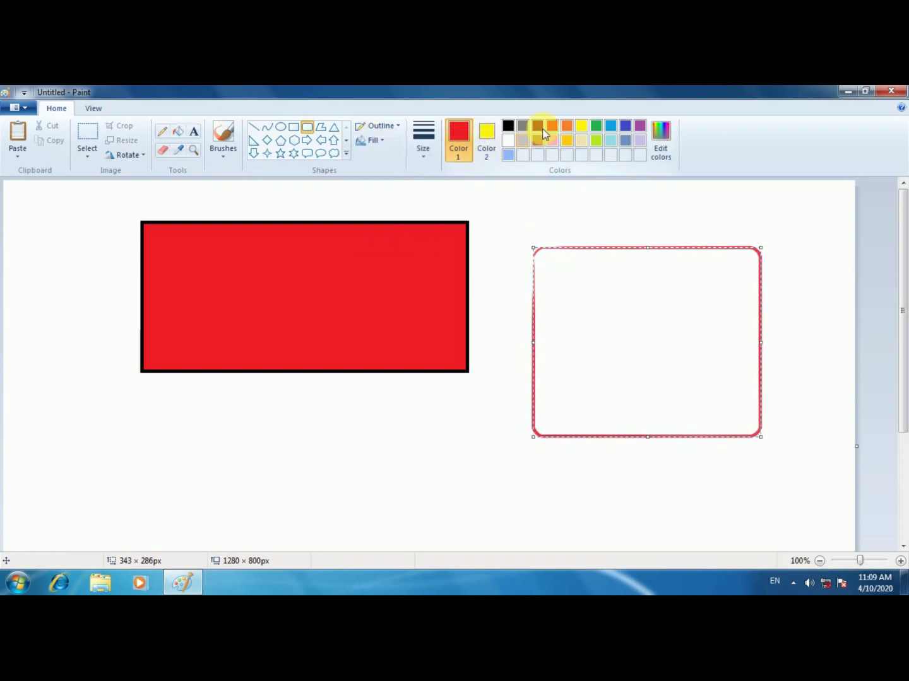
left_click(377, 141)
left_click(393, 176)
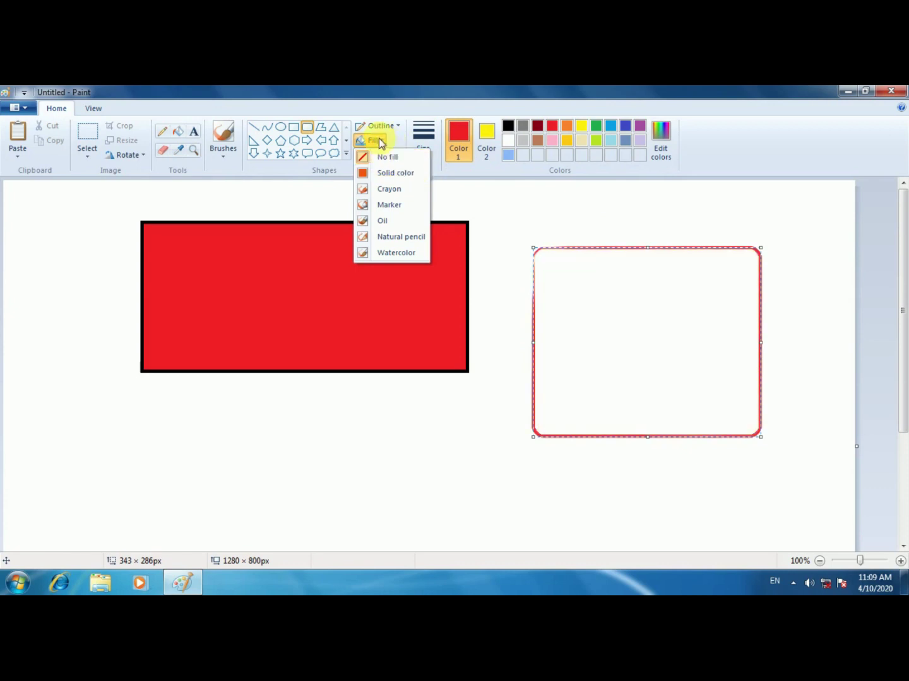
Step: Switch the rounded rectangle to a solid-colour outline and a watercolor-textured fill
left_click(377, 127)
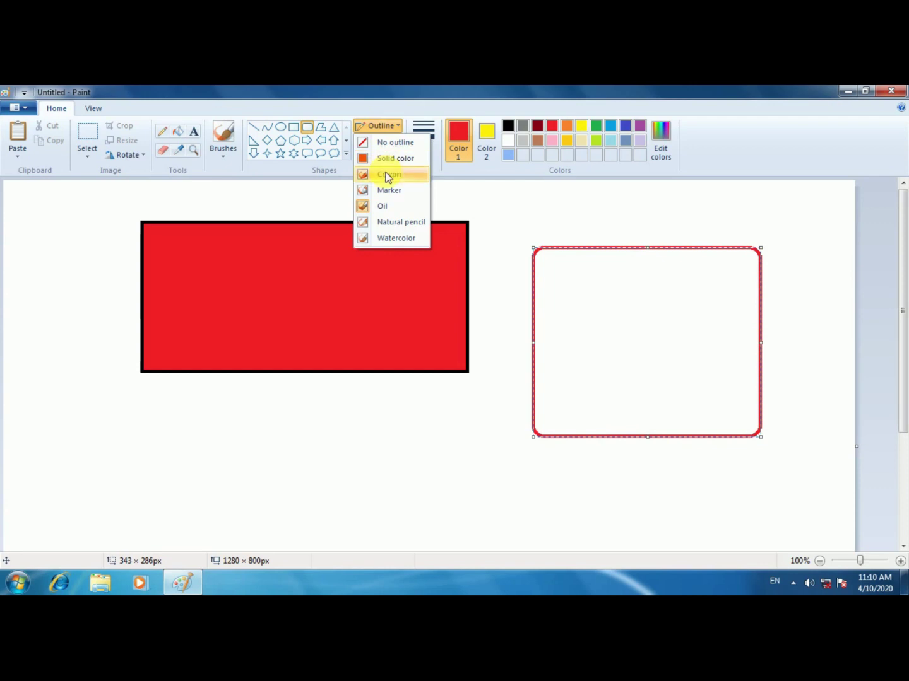
left_click(389, 222)
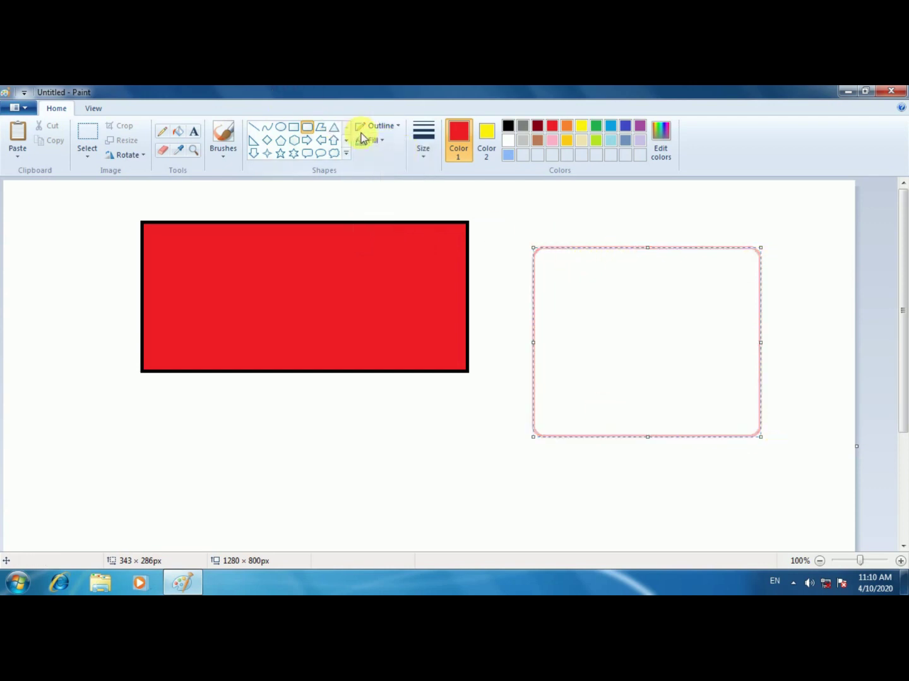
left_click(377, 127)
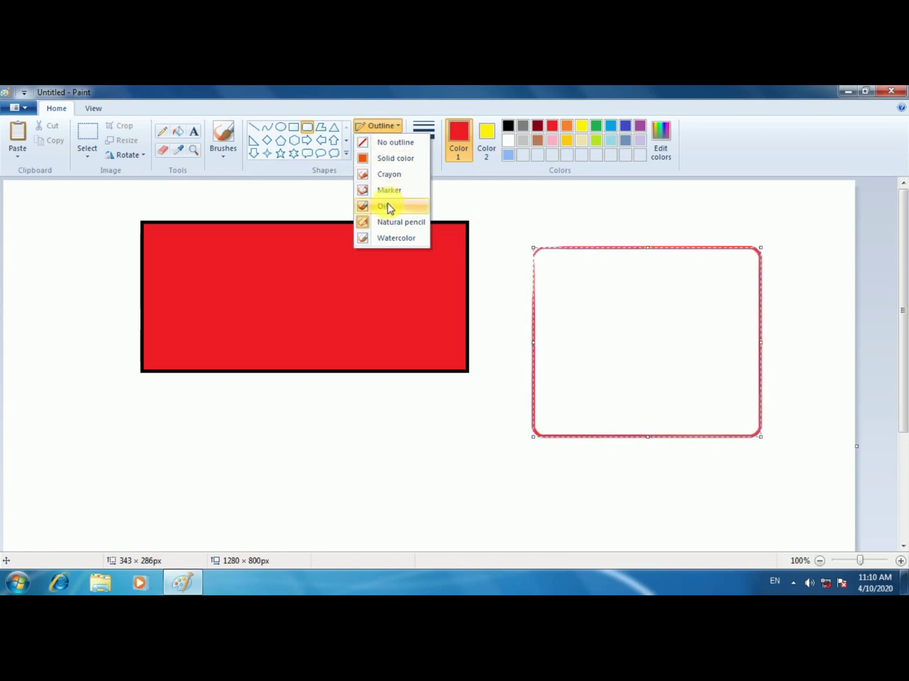
left_click(391, 158)
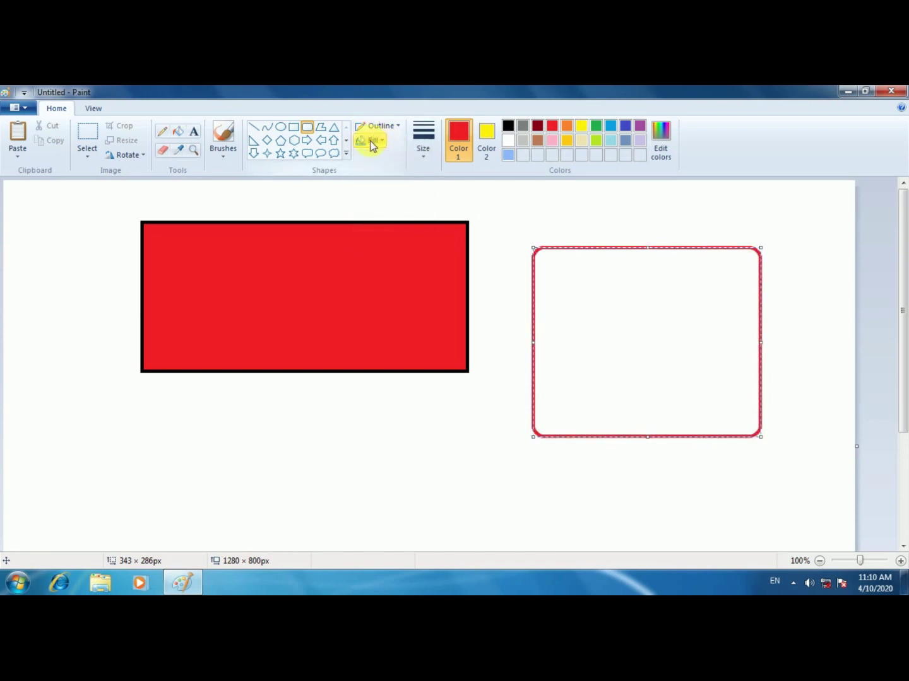
left_click(373, 145)
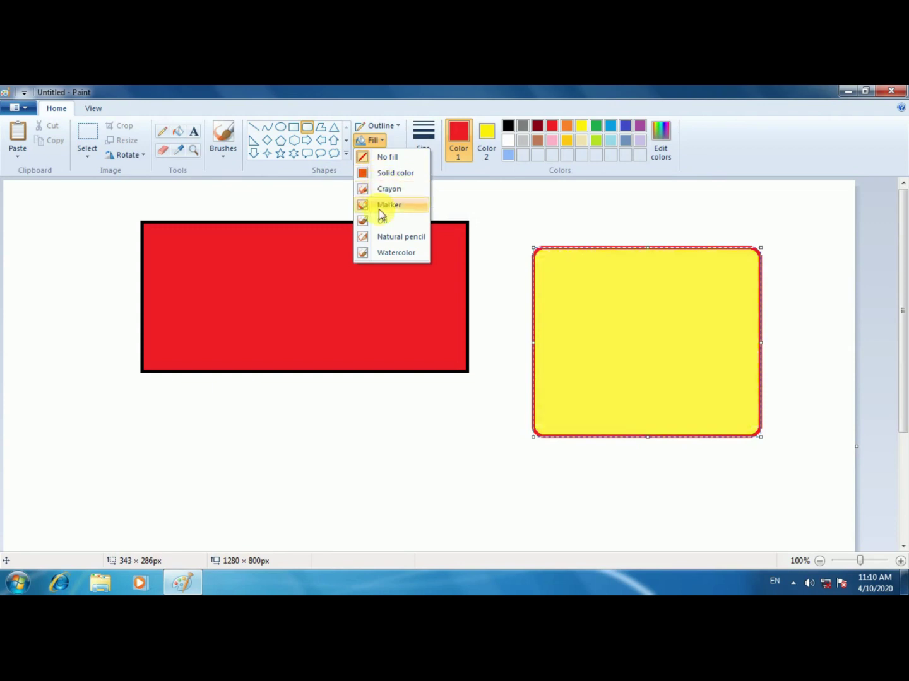
left_click(390, 253)
scroll(727, 322, "up", 1)
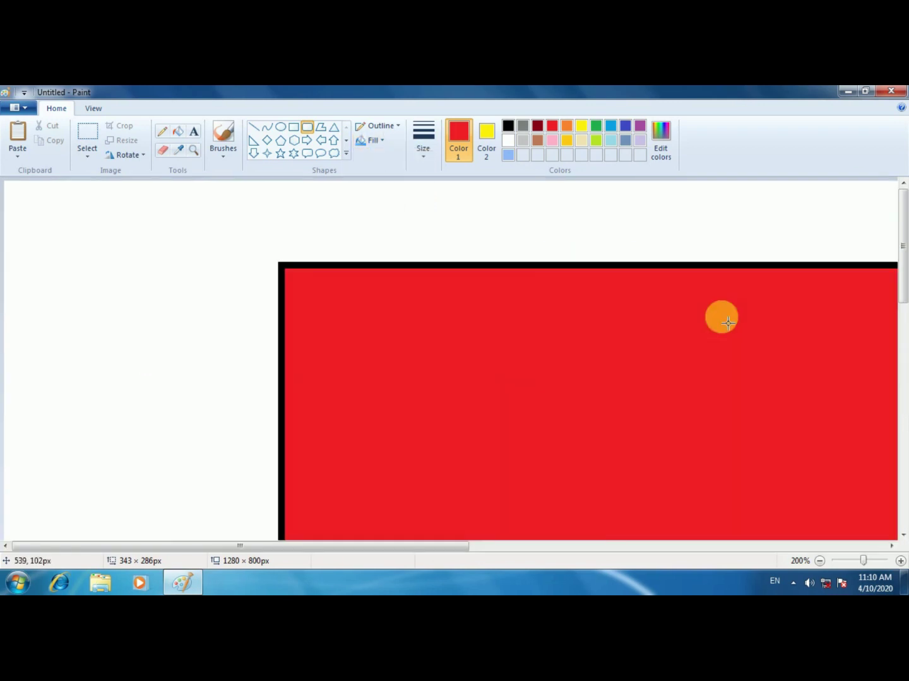
scroll(727, 322, "up", 1)
scroll(538, 451, "down", 3)
left_click_drag(219, 541, 570, 549)
scroll(853, 385, "down", 1)
scroll(834, 384, "down", 1)
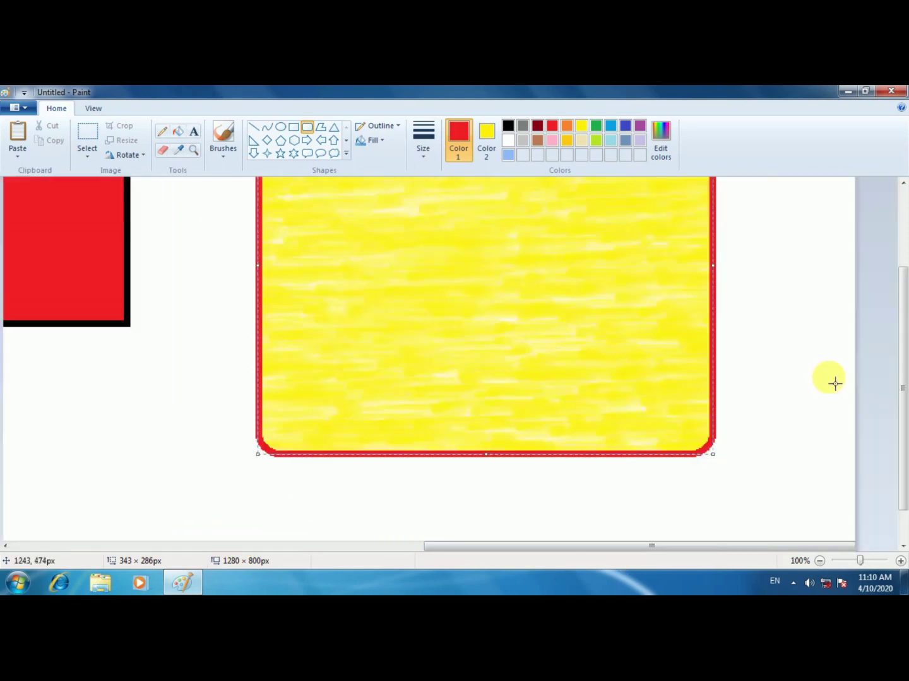
scroll(809, 351, "up", 3)
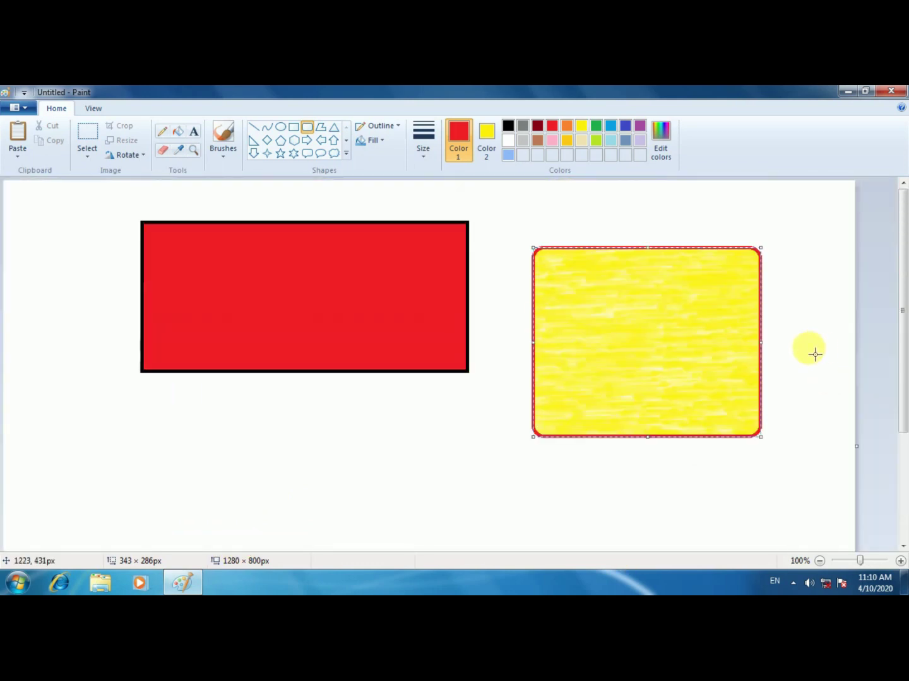
left_click(425, 156)
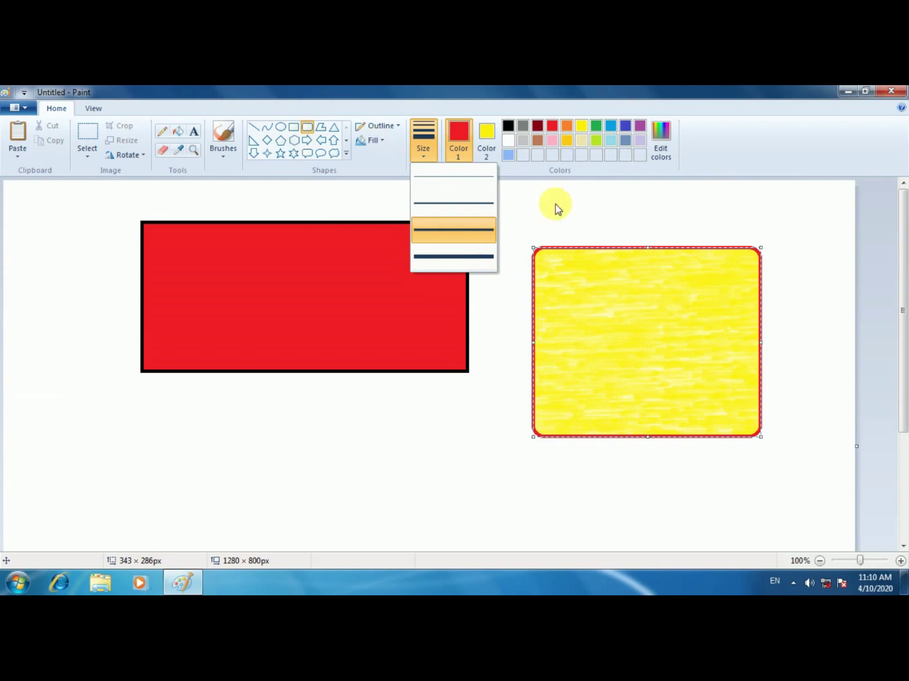
left_click(476, 441)
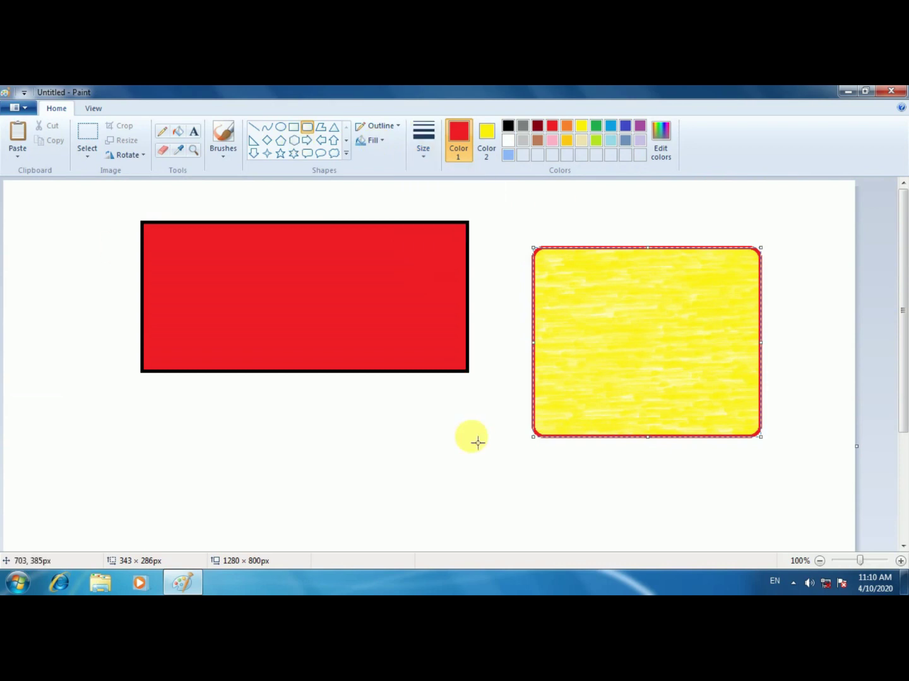
Step: Undo the shapes, start a text box near the top left, and choose Cooper Black
key("ctrl+z")
key("ctrl+z")
key("ctrl+z")
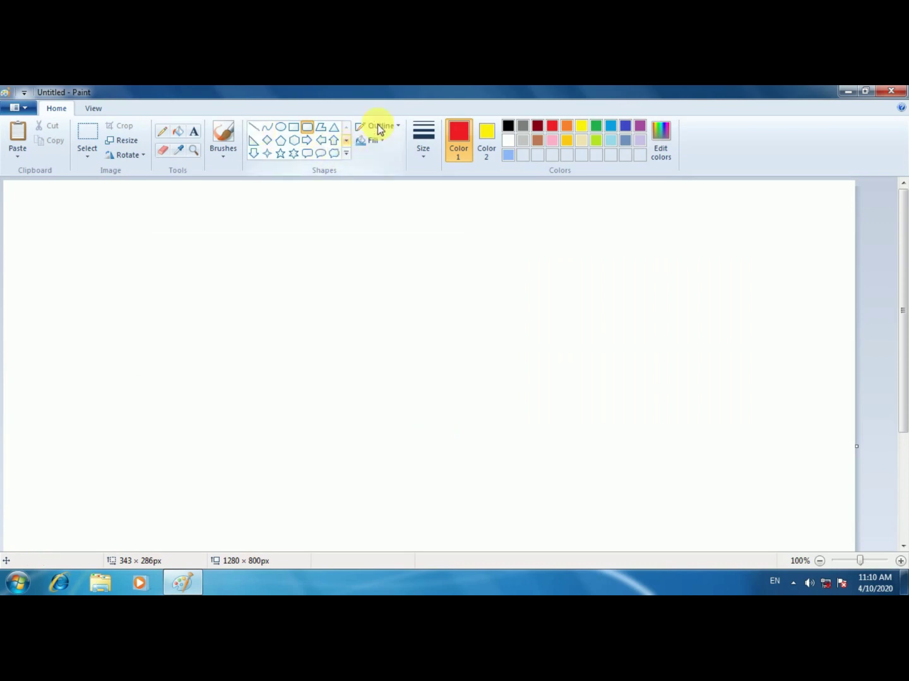
left_click(194, 134)
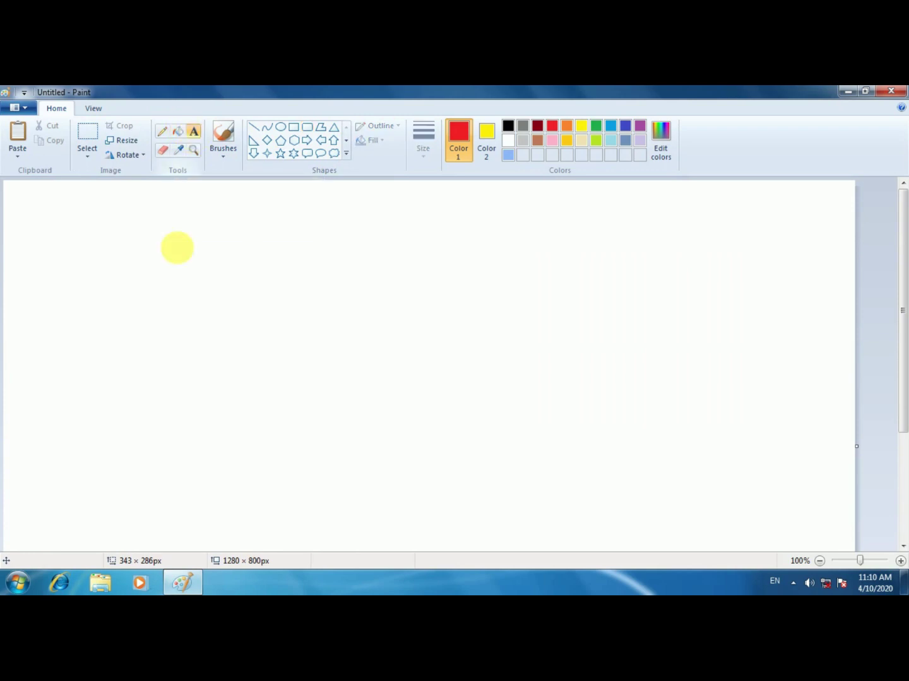
left_click(167, 254)
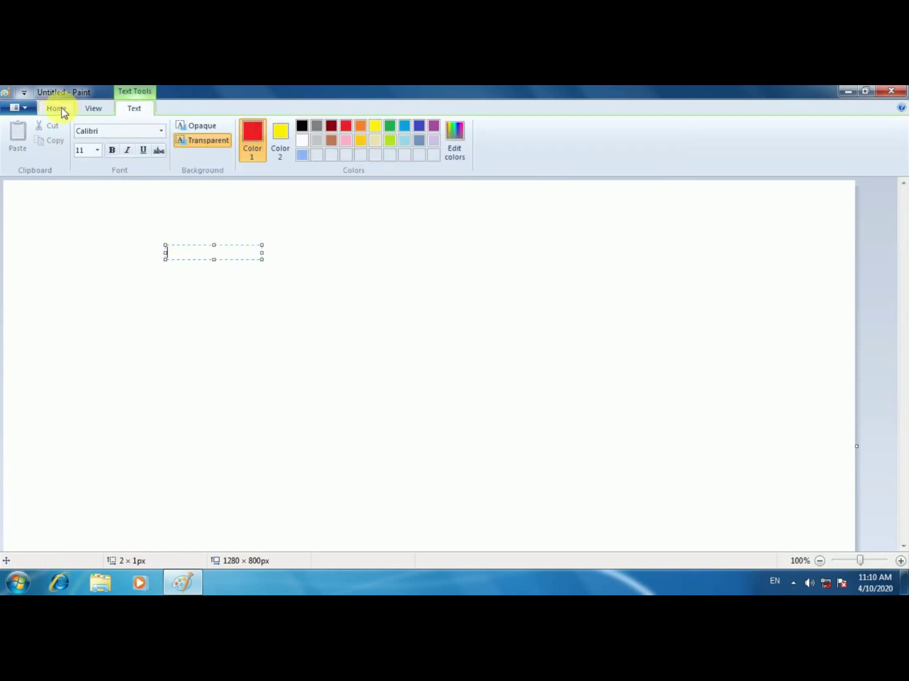
left_click(161, 132)
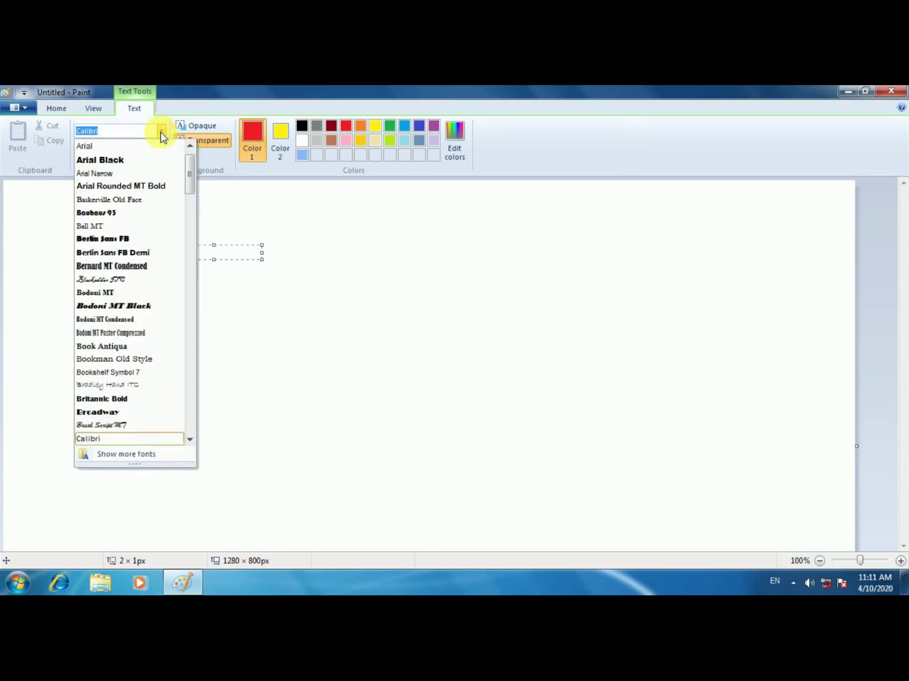
scroll(111, 349, "down", 2)
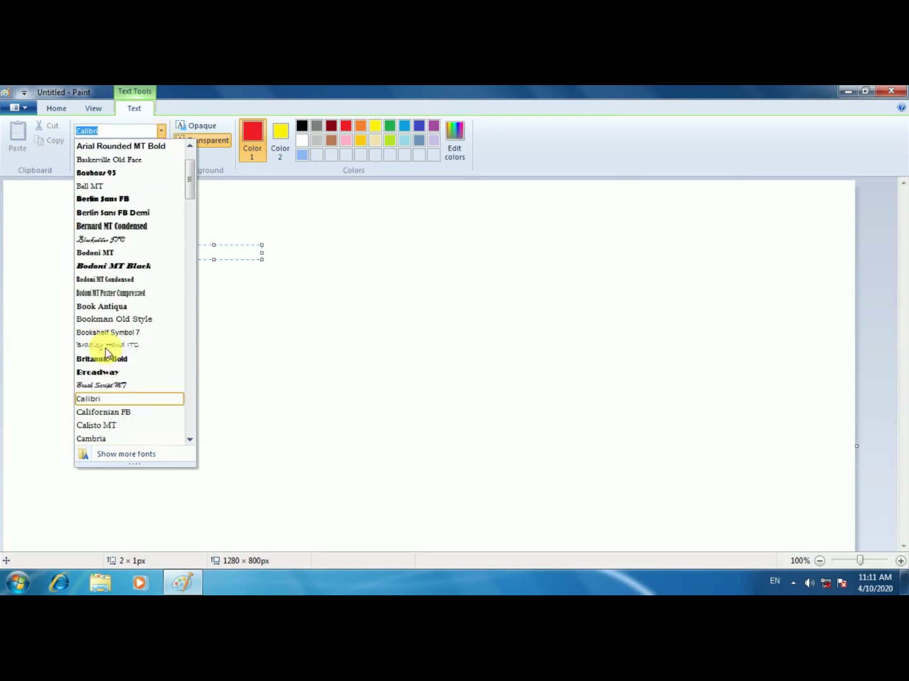
scroll(106, 357, "down", 6)
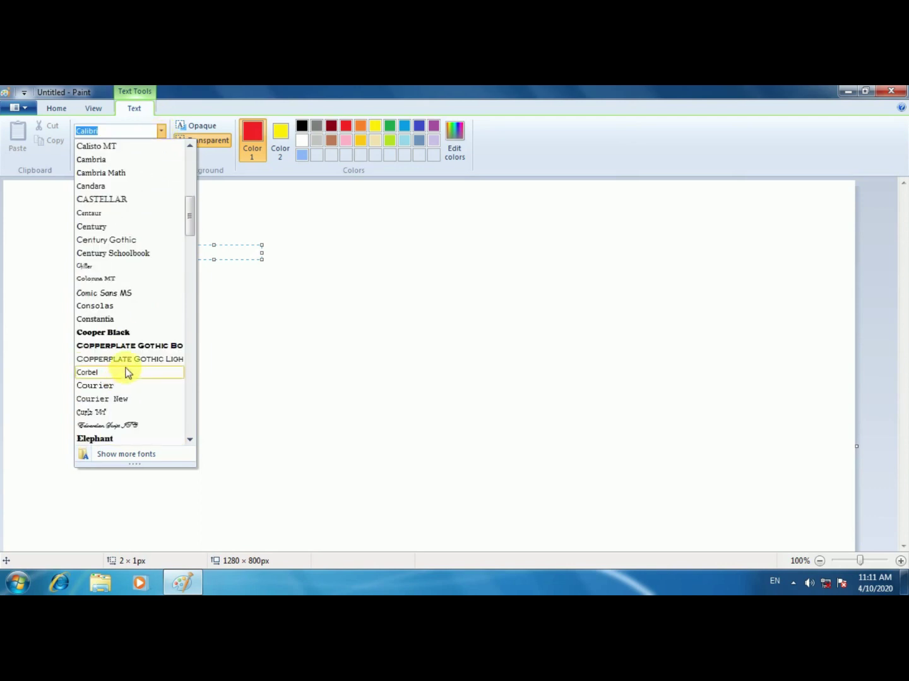
left_click(120, 333)
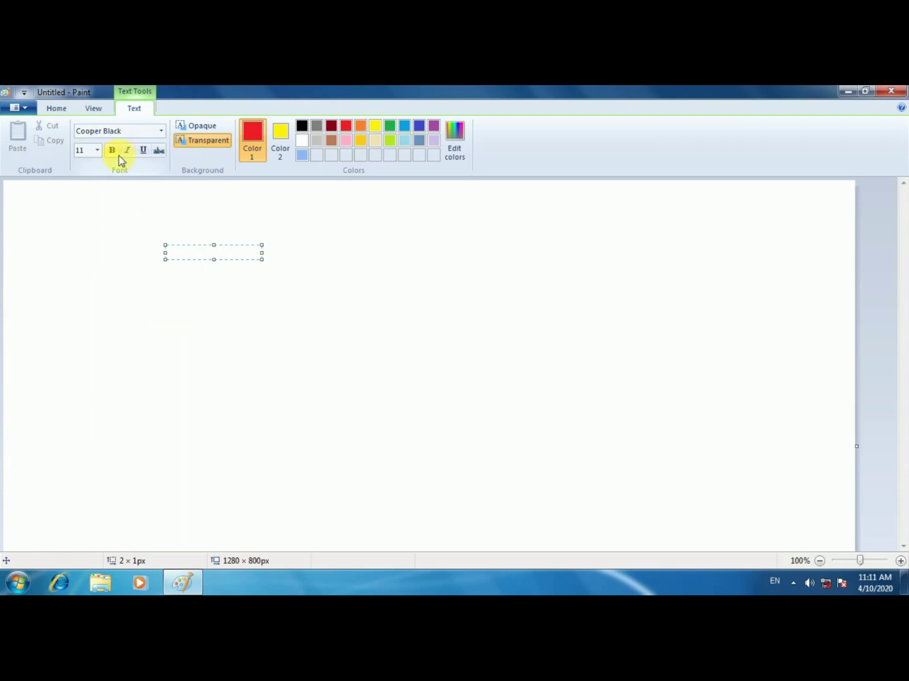
Step: Set the font size to 155 and turn on bold
left_click(99, 151)
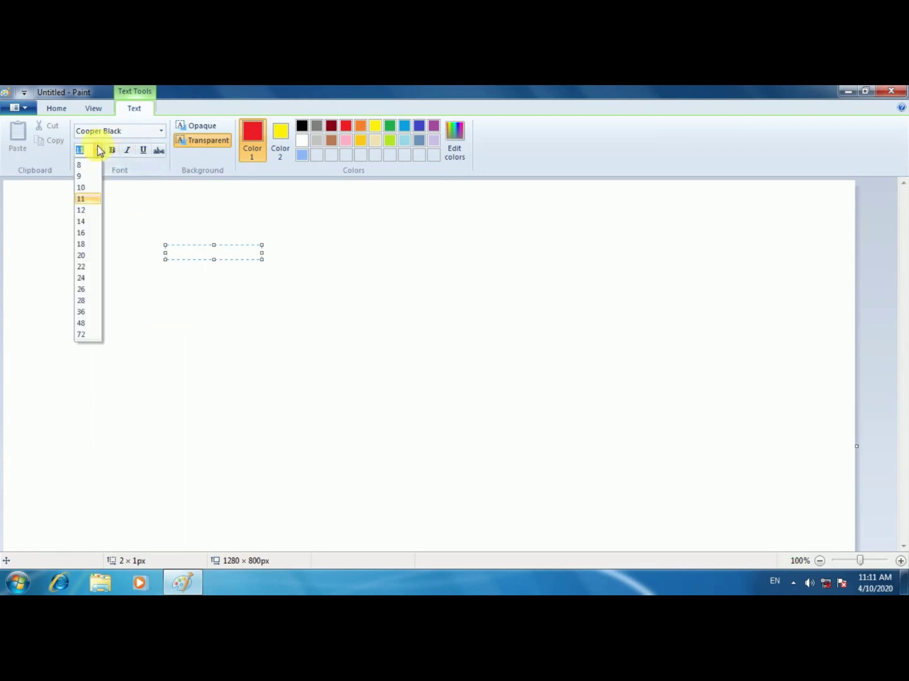
left_click(83, 335)
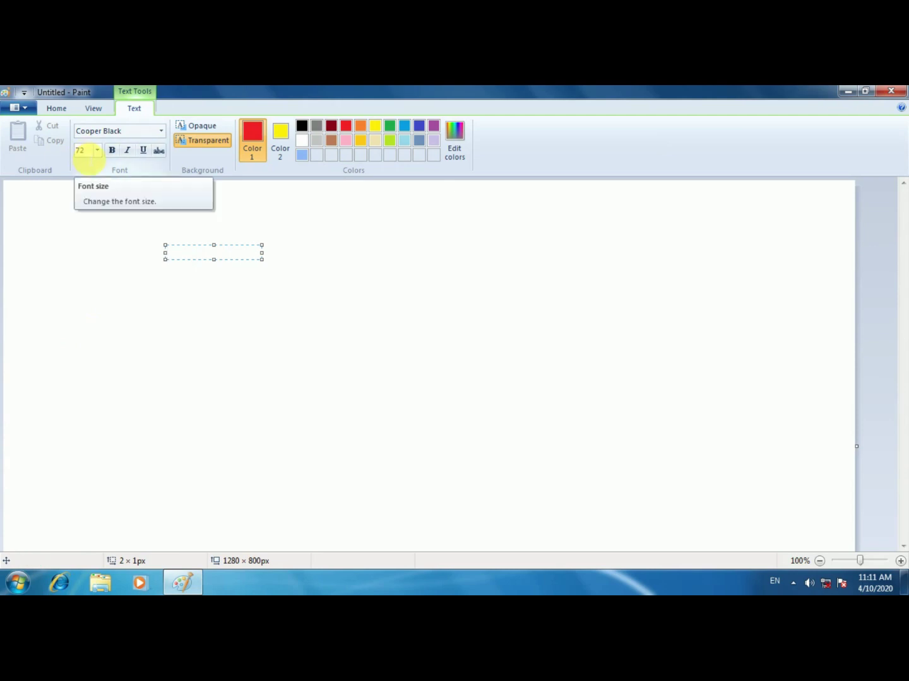
left_click(89, 150)
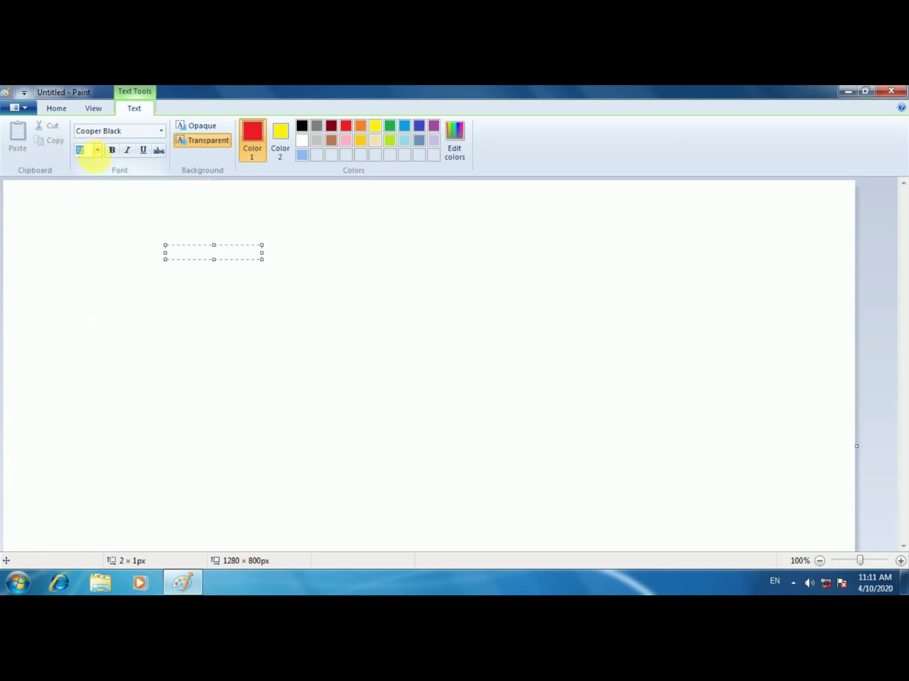
type("155")
key("Return")
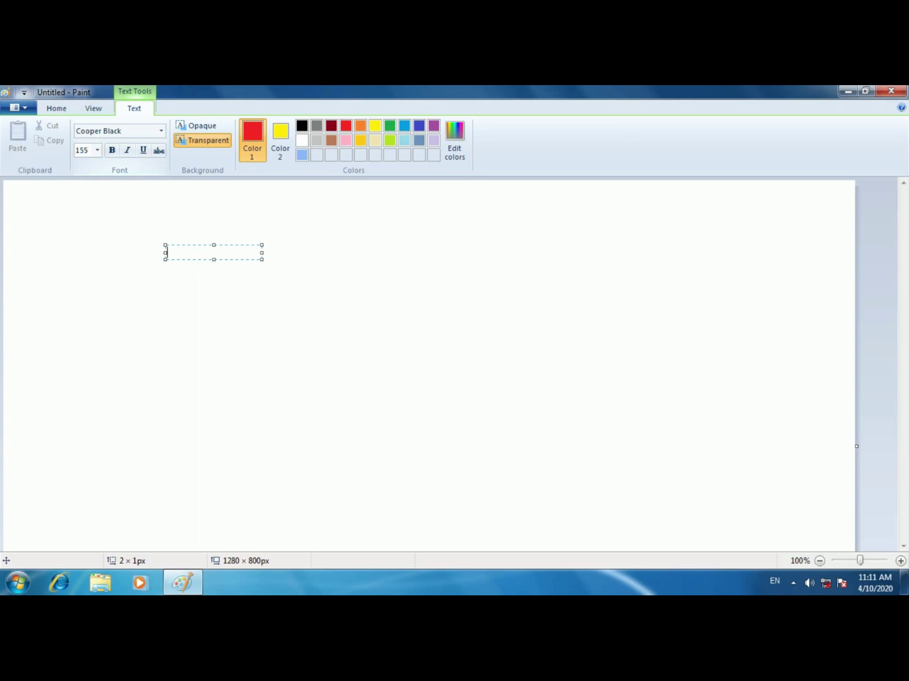
left_click(113, 150)
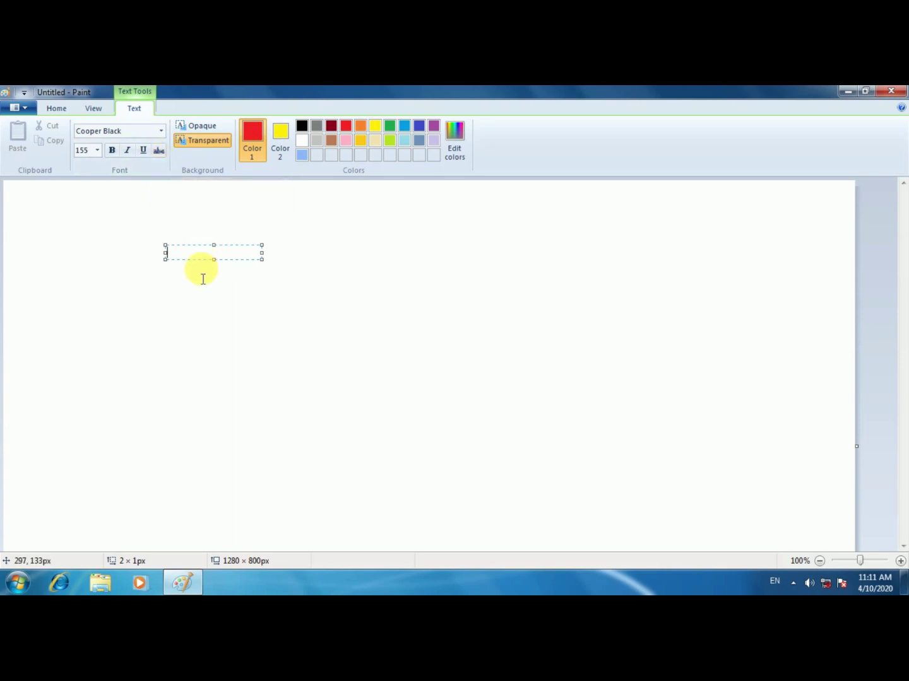
Step: Type the first name, widen the text box so it fits one line, then select the letters
type("Ankit")
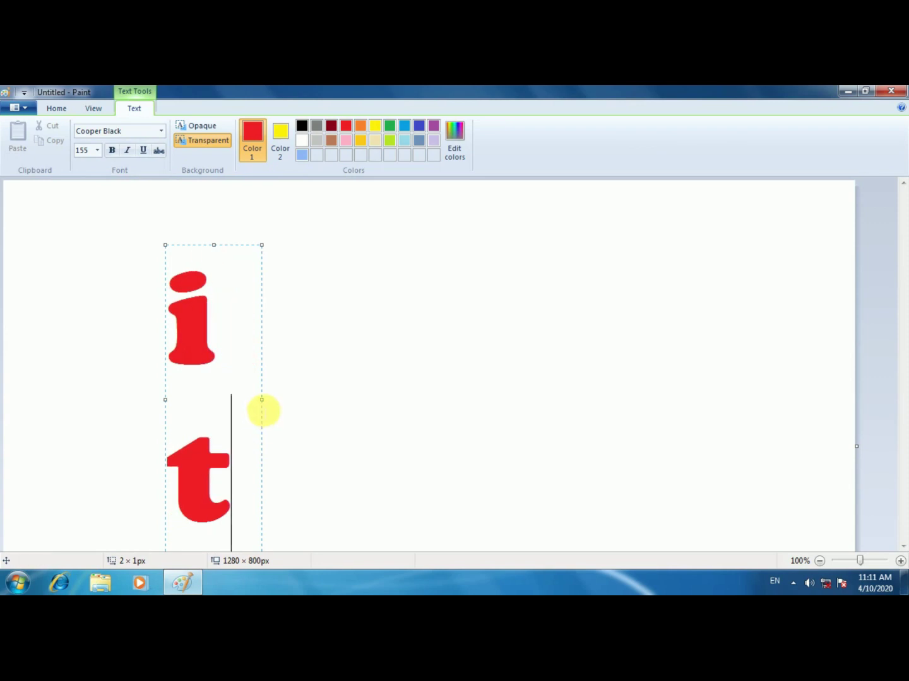
left_click_drag(260, 400, 361, 409)
left_click_drag(628, 375, 753, 367)
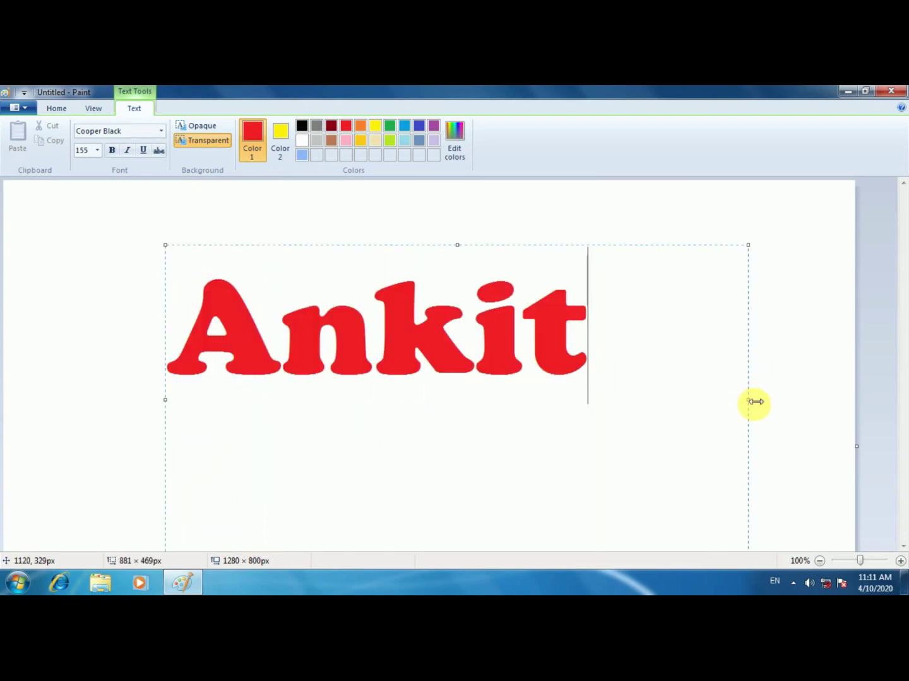
left_click(584, 343)
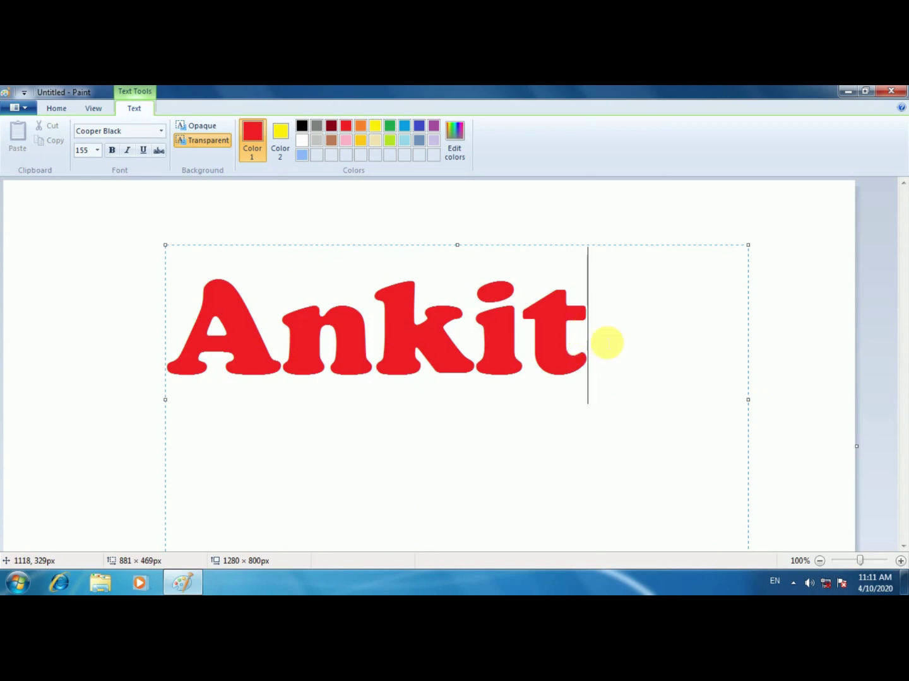
key("ctrl+a")
key("BackSpace")
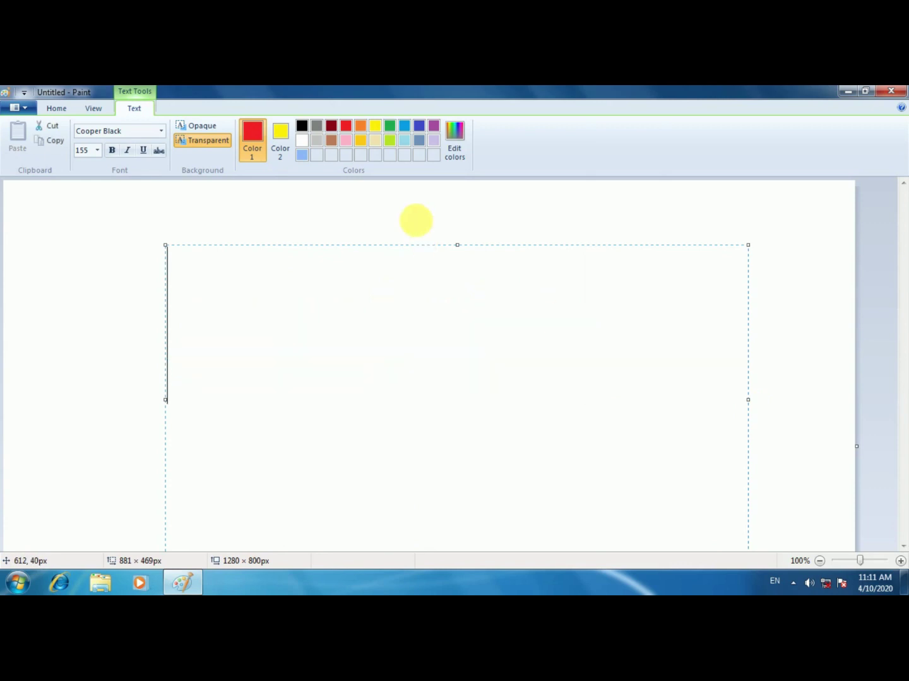
key("ctrl+z")
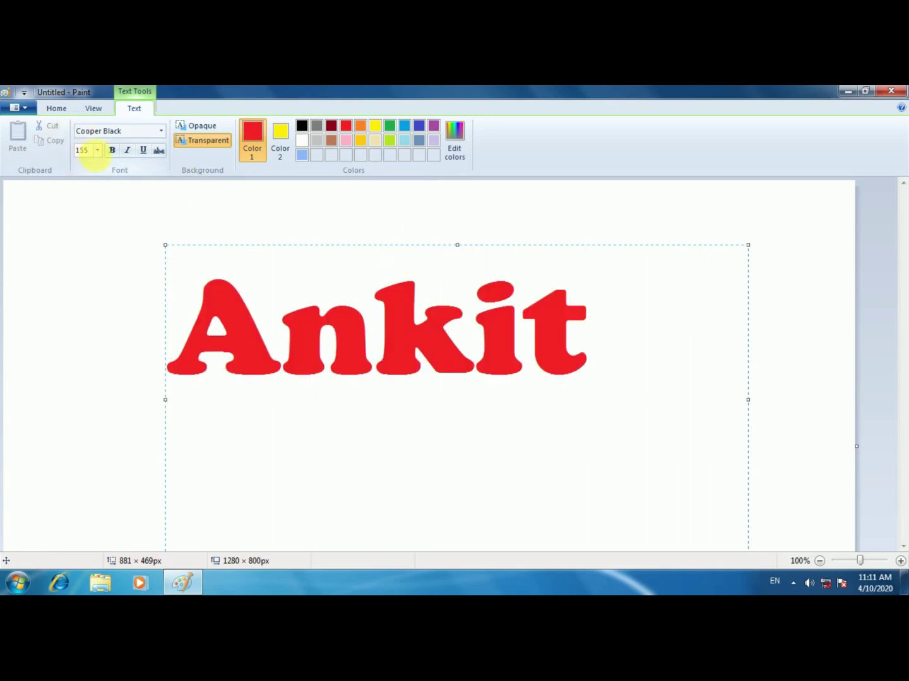
left_click_drag(575, 351, 193, 318)
Step: Shrink the first name to size 36, add the surname, and select the full name
left_click(97, 150)
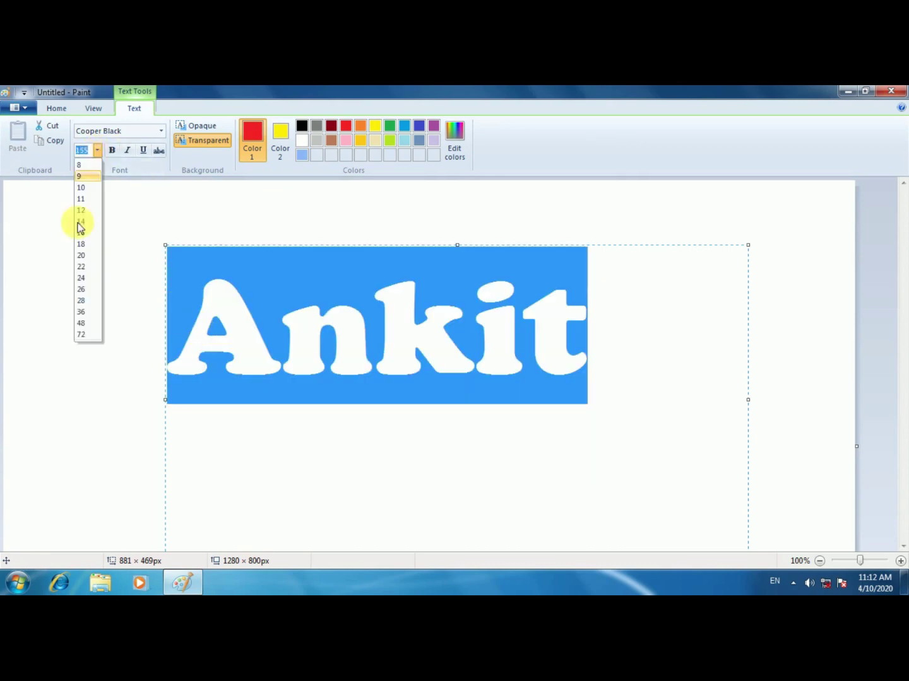
left_click(87, 318)
left_click(294, 274)
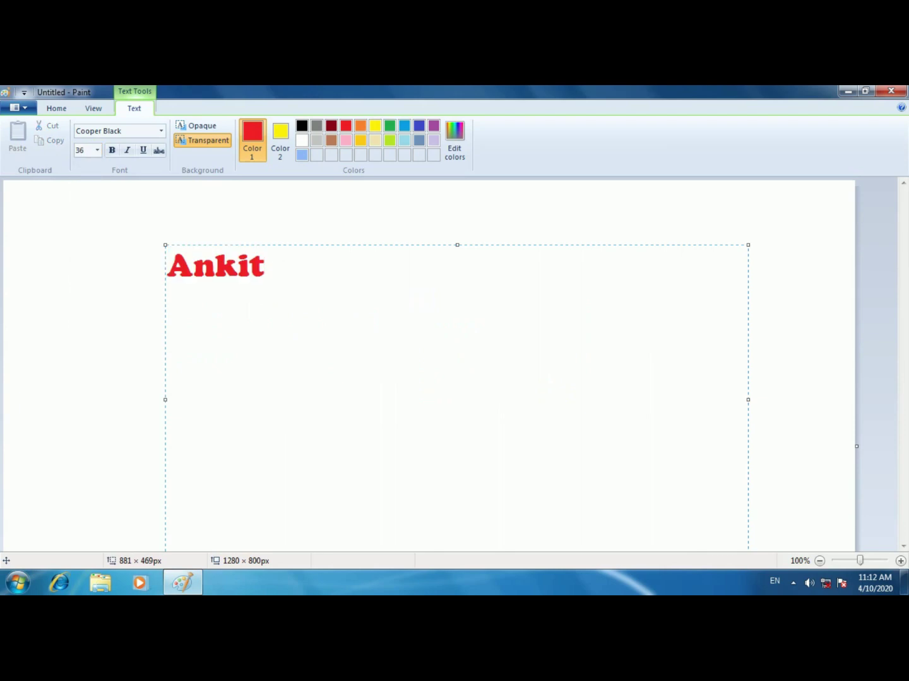
type("Rami")
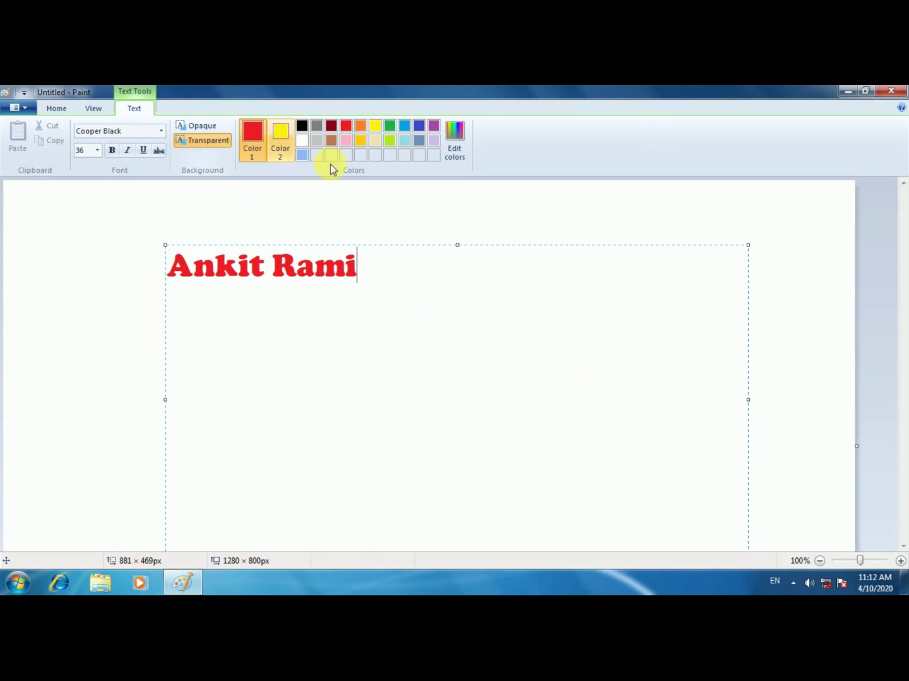
left_click_drag(376, 268, 168, 256)
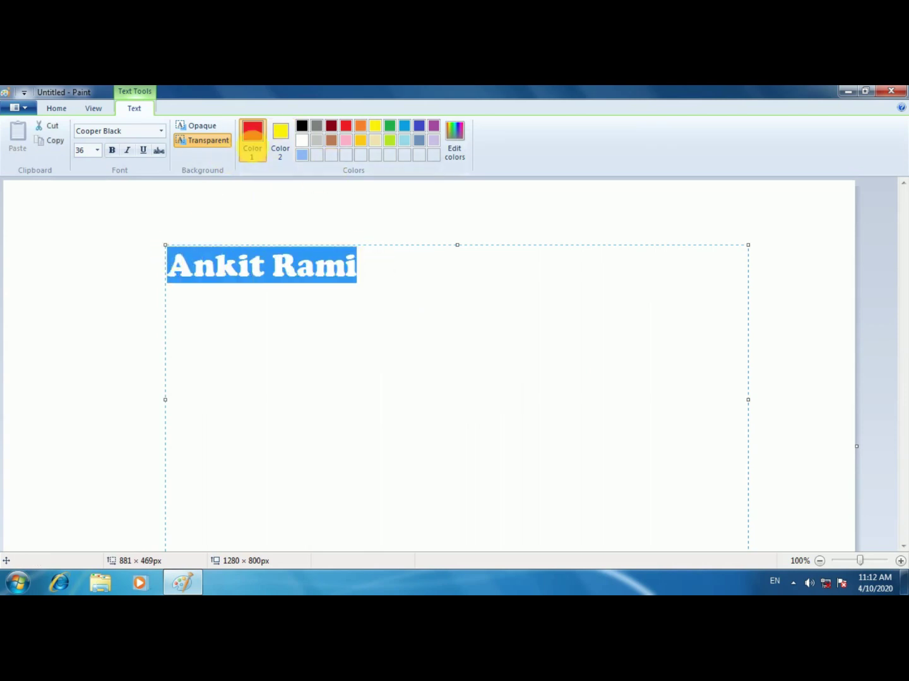
Step: Try strikethrough, bold, italic and underline on the name text
left_click(158, 154)
left_click(449, 319)
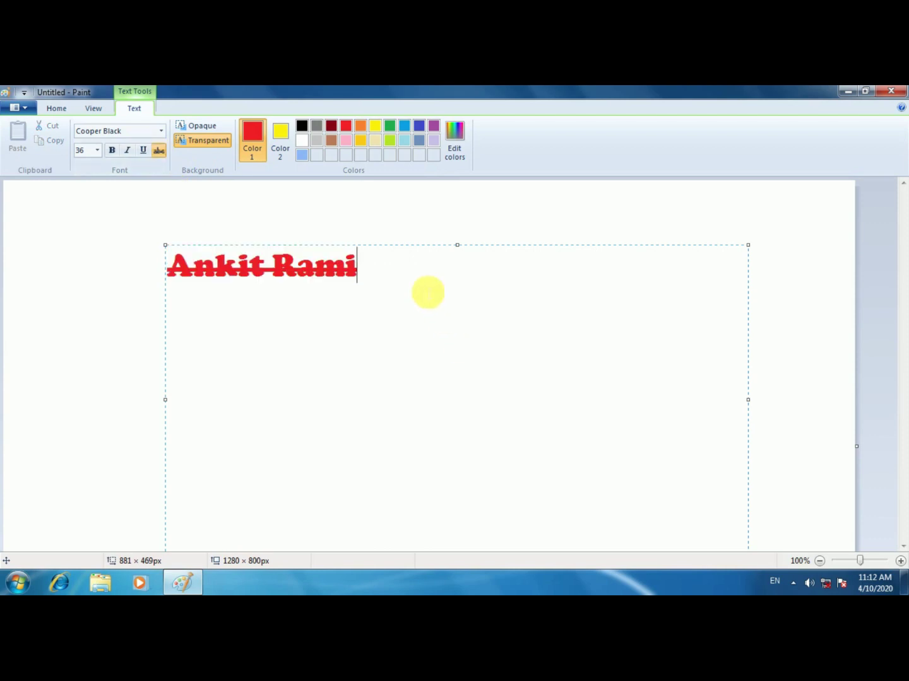
left_click_drag(247, 277, 174, 266)
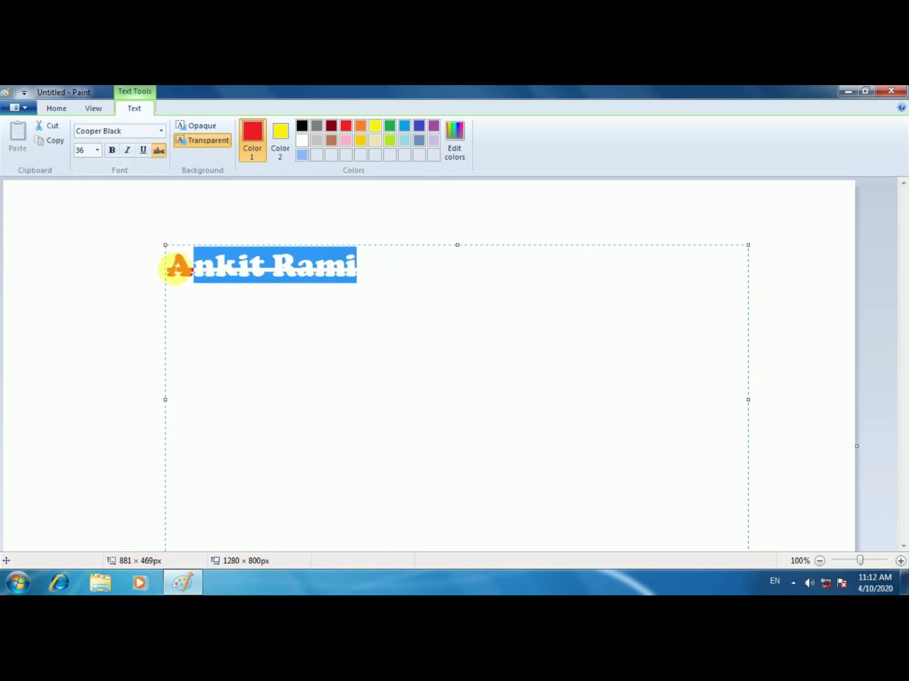
left_click(111, 152)
left_click(109, 151)
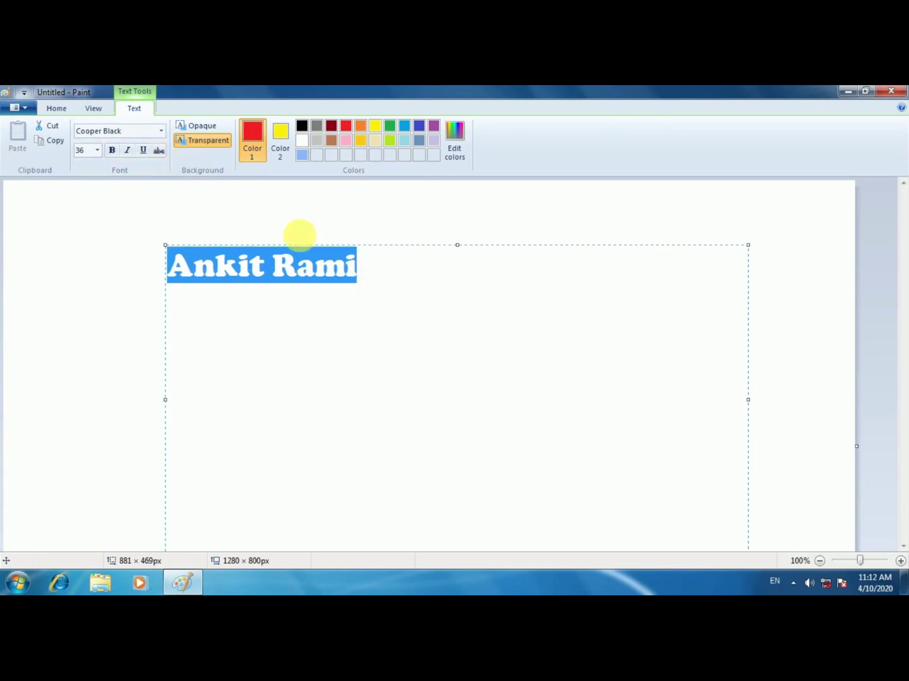
left_click(128, 153)
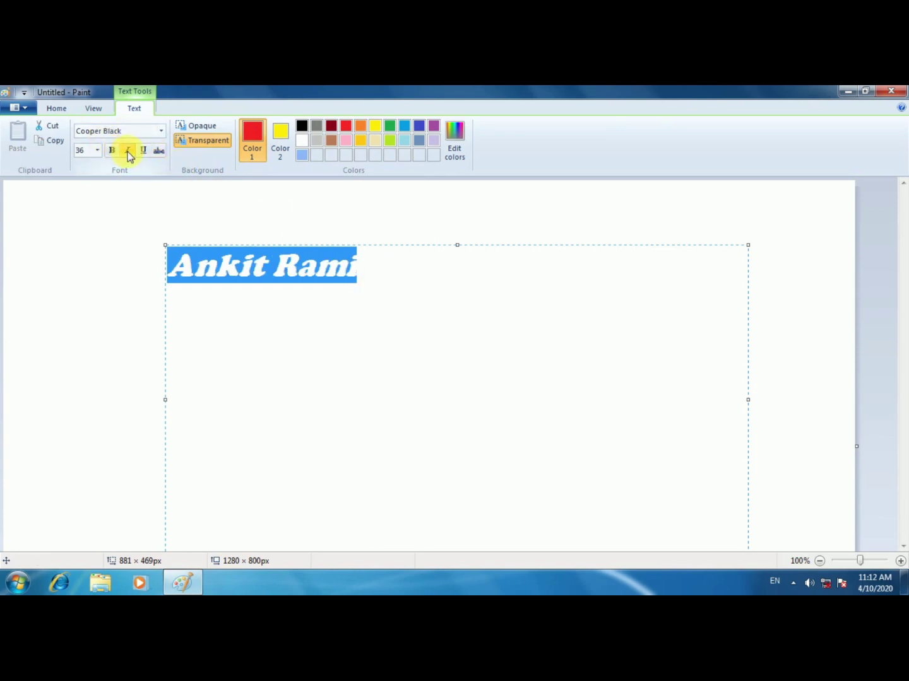
left_click(143, 151)
left_click(410, 281)
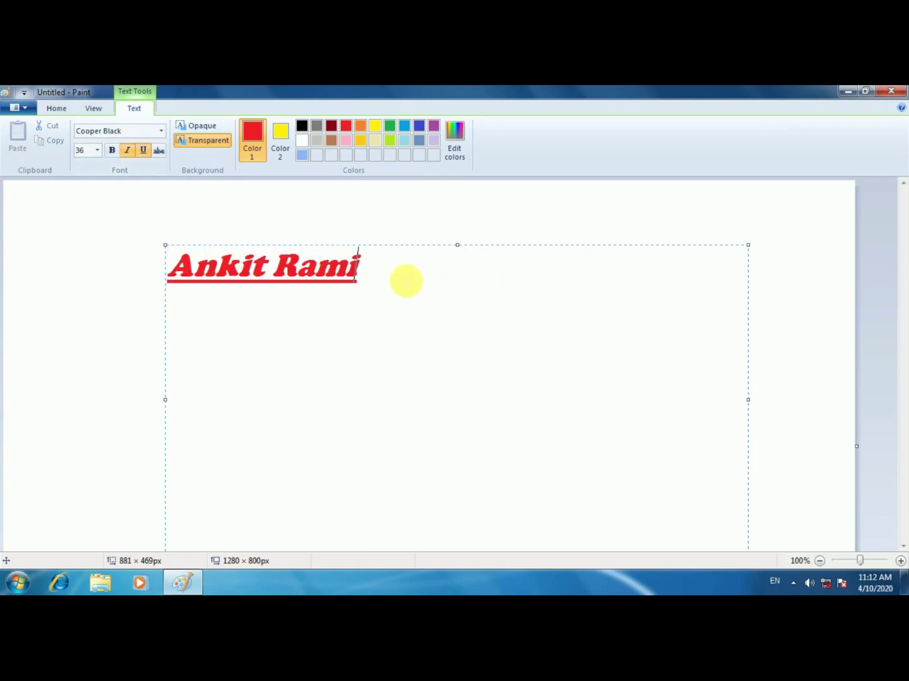
Step: Remove italic, underline and strikethrough, colour the name green, and commit it to the canvas
left_click_drag(288, 272, 179, 267)
left_click(127, 150)
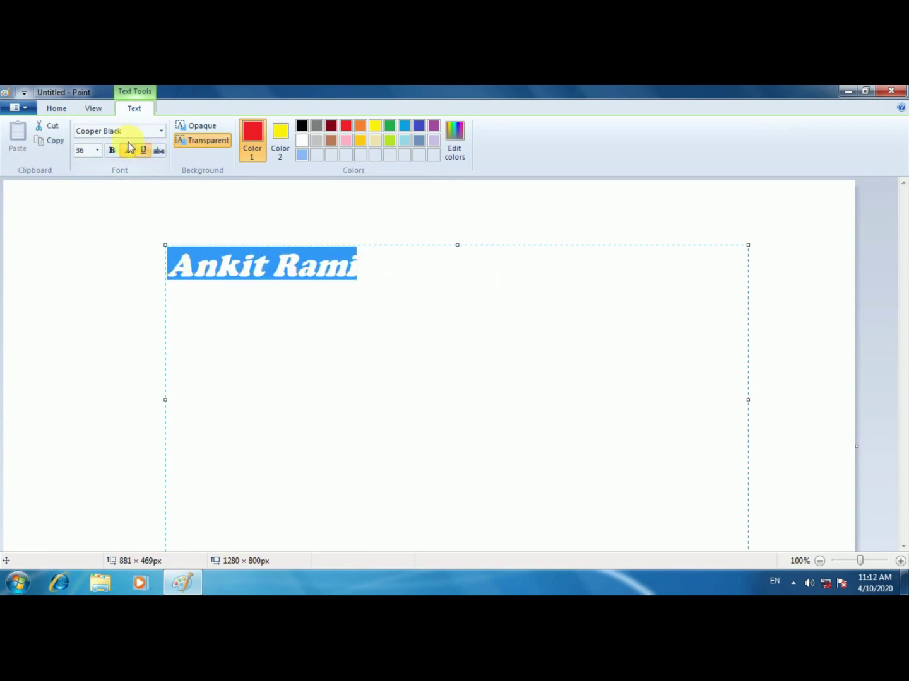
left_click(144, 151)
left_click(144, 156)
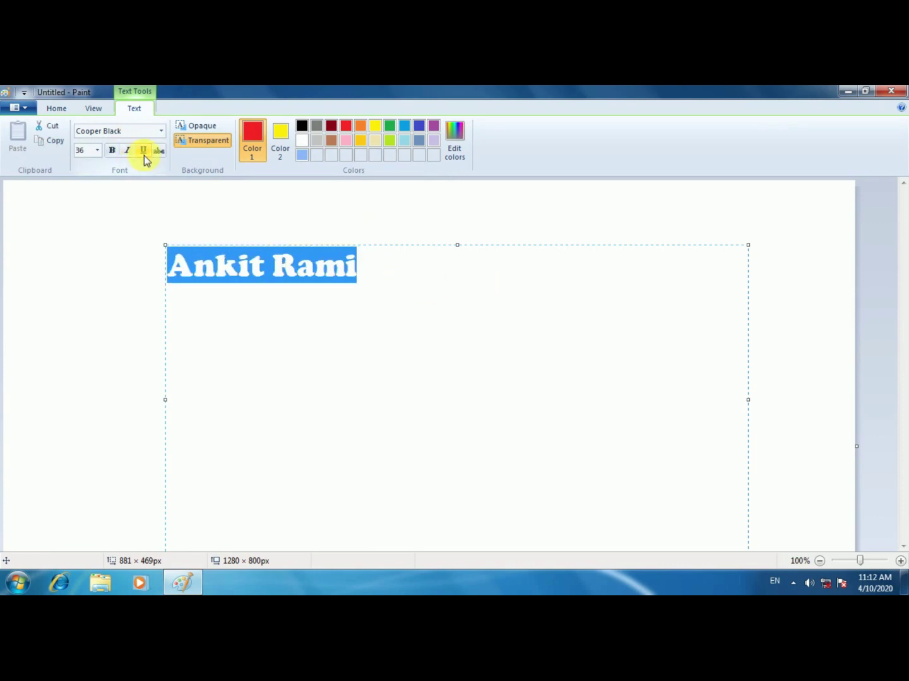
left_click_drag(379, 276, 157, 281)
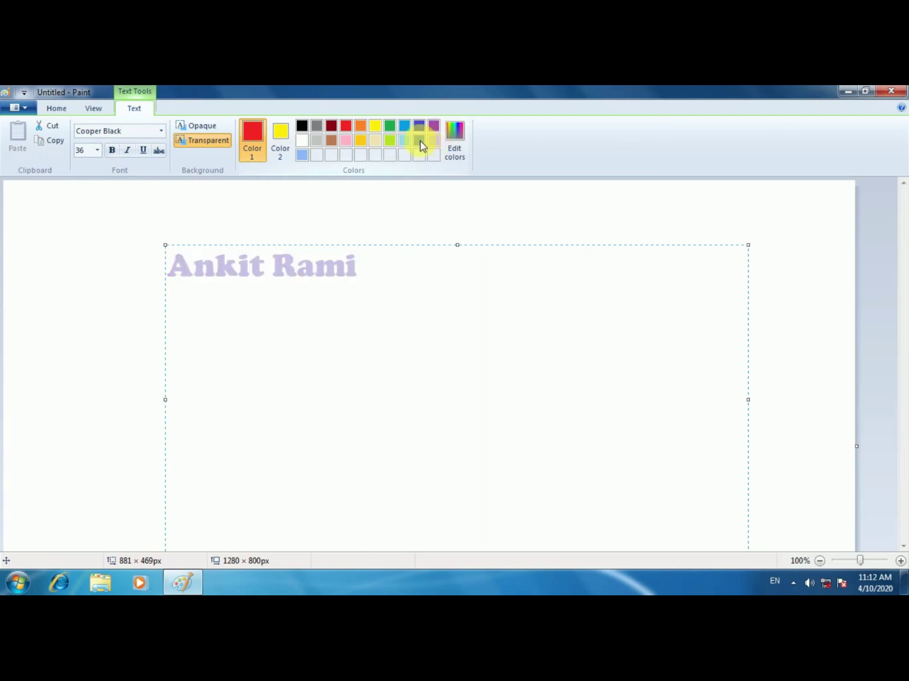
left_click(389, 131)
left_click(133, 262)
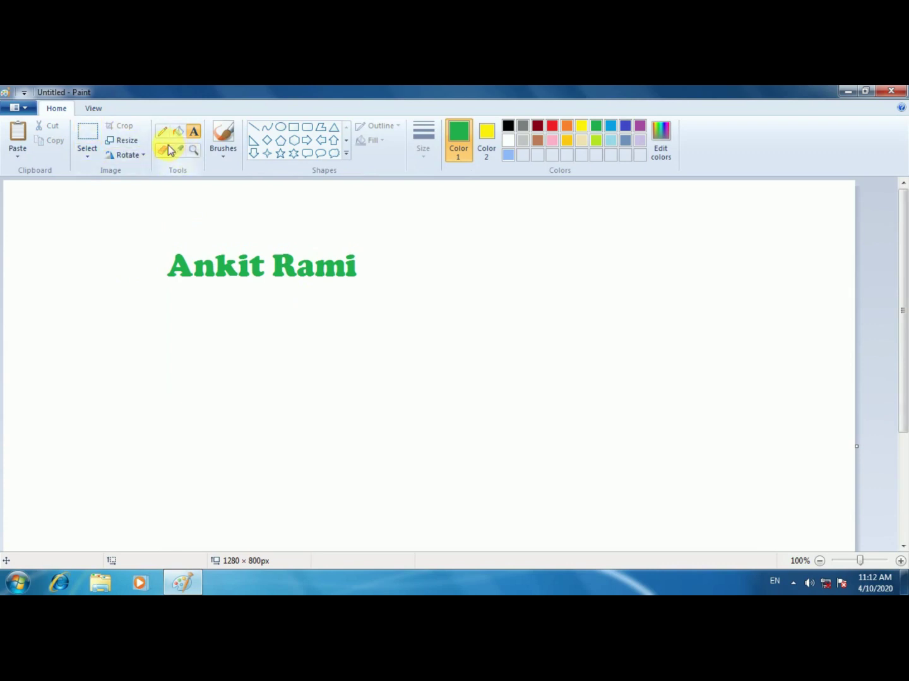
Step: Draw a right-pointing arrow below the name text
left_click(165, 151)
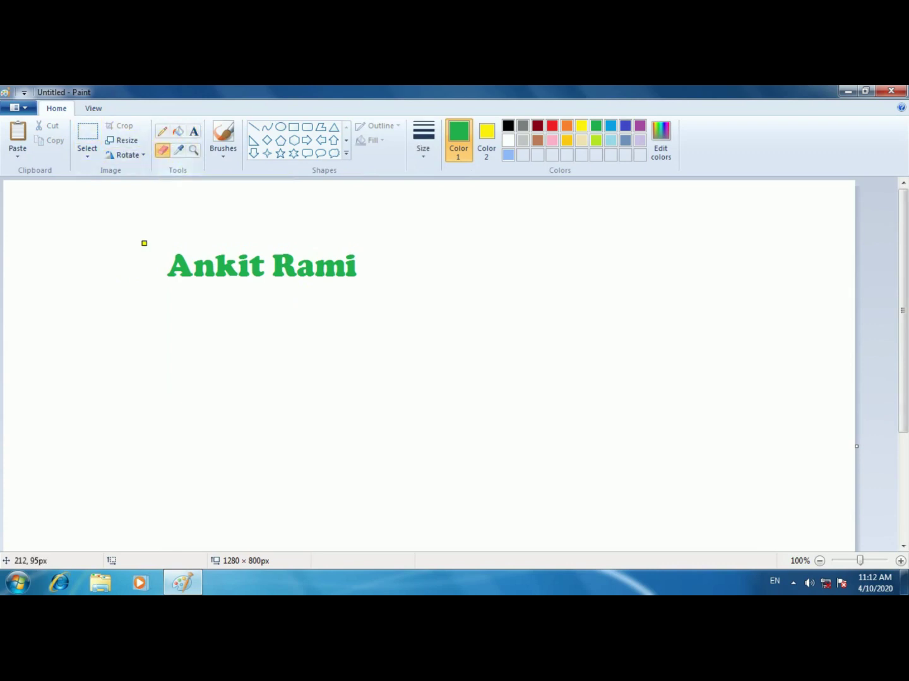
left_click(303, 143)
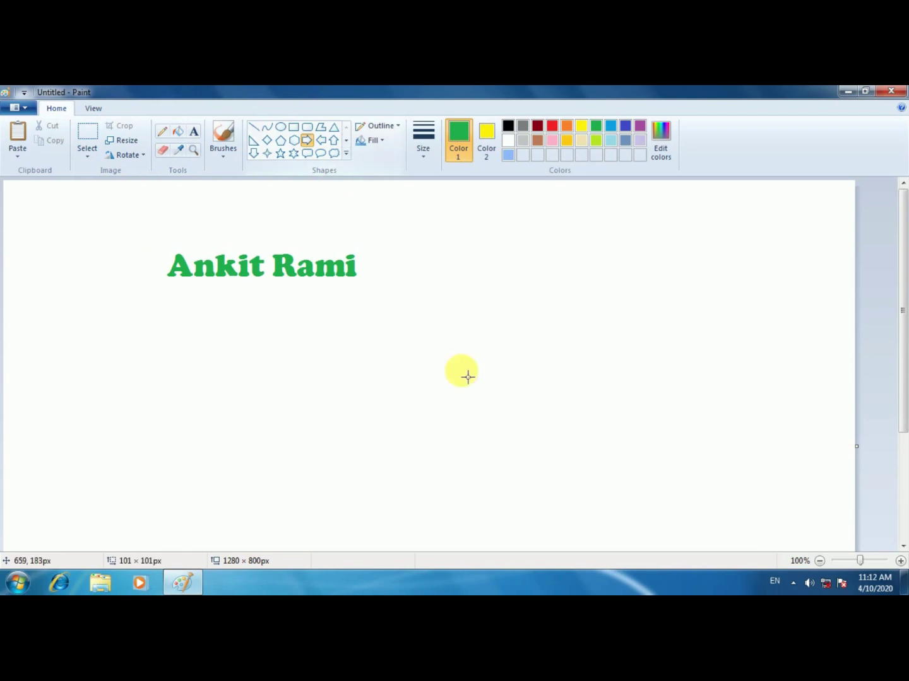
left_click_drag(443, 302, 189, 385)
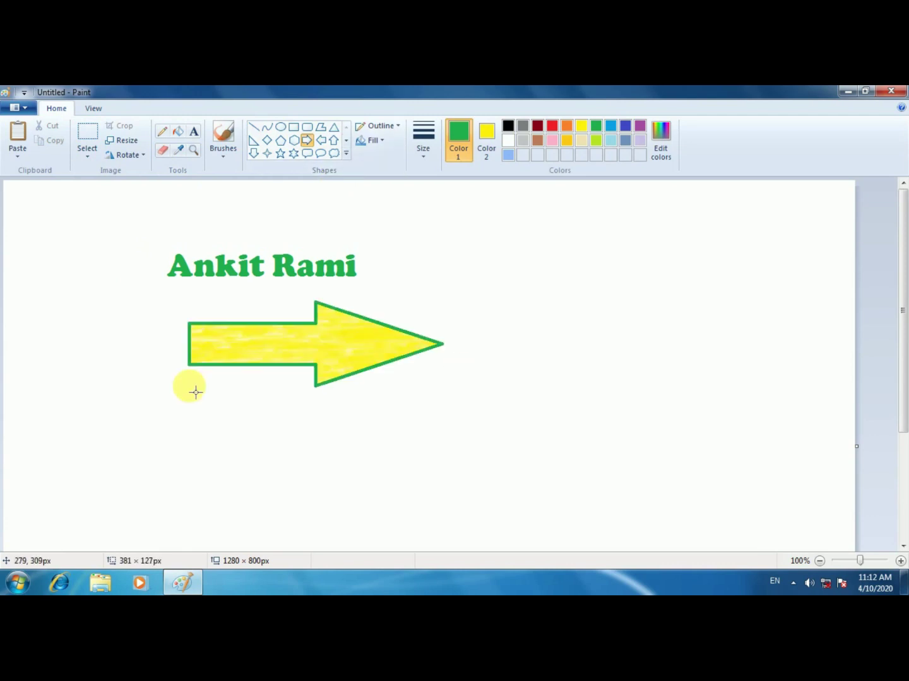
left_click(167, 152)
Step: Draw a large six-point star right of the arrow and erase across the arrow's body
left_click(293, 156)
left_click_drag(412, 226, 839, 484)
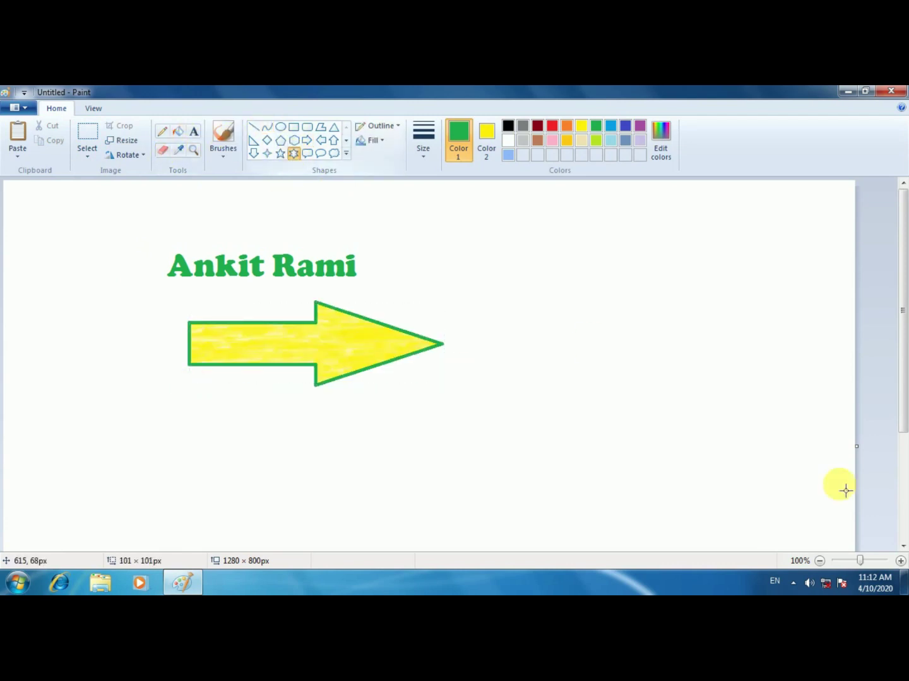
left_click(162, 154)
mouse_move(348, 338)
left_mouse_down()
mouse_move(218, 339)
mouse_move(260, 330)
mouse_move(248, 333)
mouse_move(277, 338)
mouse_move(301, 326)
mouse_move(303, 364)
mouse_move(287, 331)
left_mouse_up()
Step: Set Color 2 to white and erase the yellow scribbles off the arrow
left_click(483, 130)
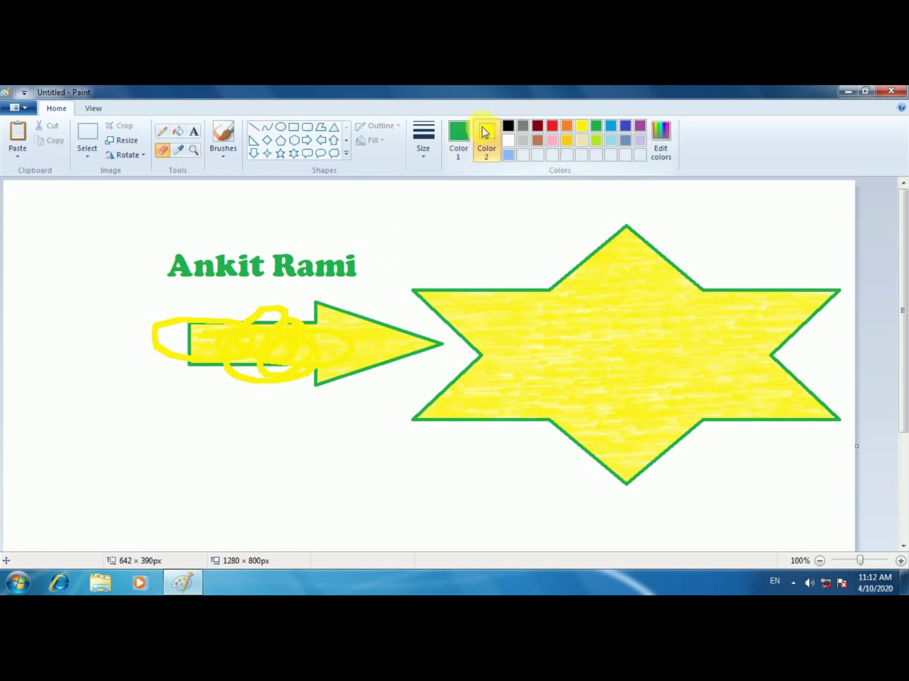
left_click(512, 140)
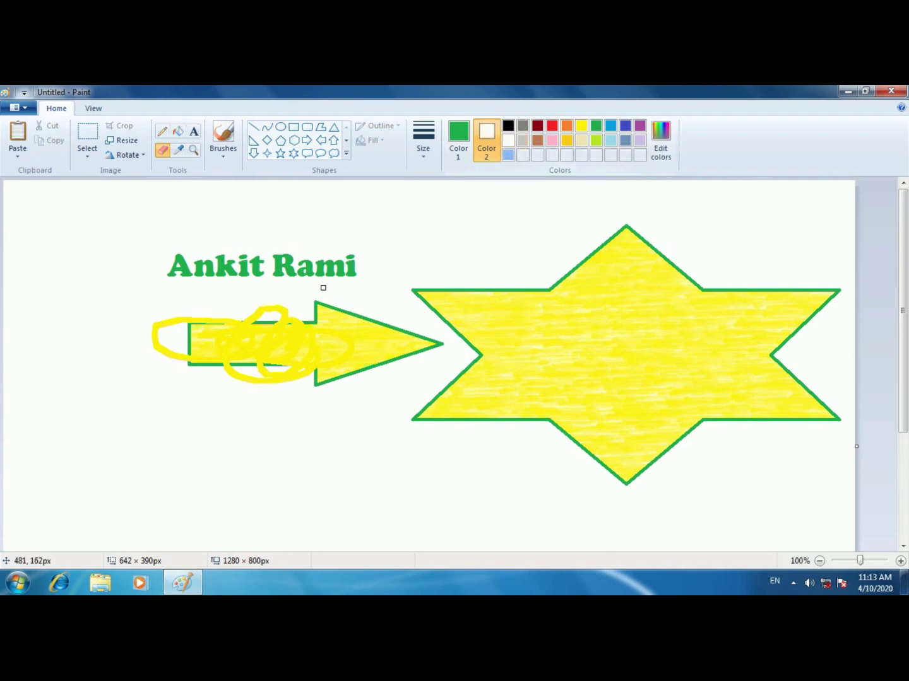
mouse_move(275, 361)
left_mouse_down()
mouse_move(375, 345)
mouse_move(262, 316)
mouse_move(411, 369)
mouse_move(275, 339)
mouse_move(253, 314)
mouse_move(264, 332)
mouse_move(247, 344)
mouse_move(178, 285)
mouse_move(197, 359)
mouse_move(290, 330)
mouse_move(359, 345)
left_mouse_up()
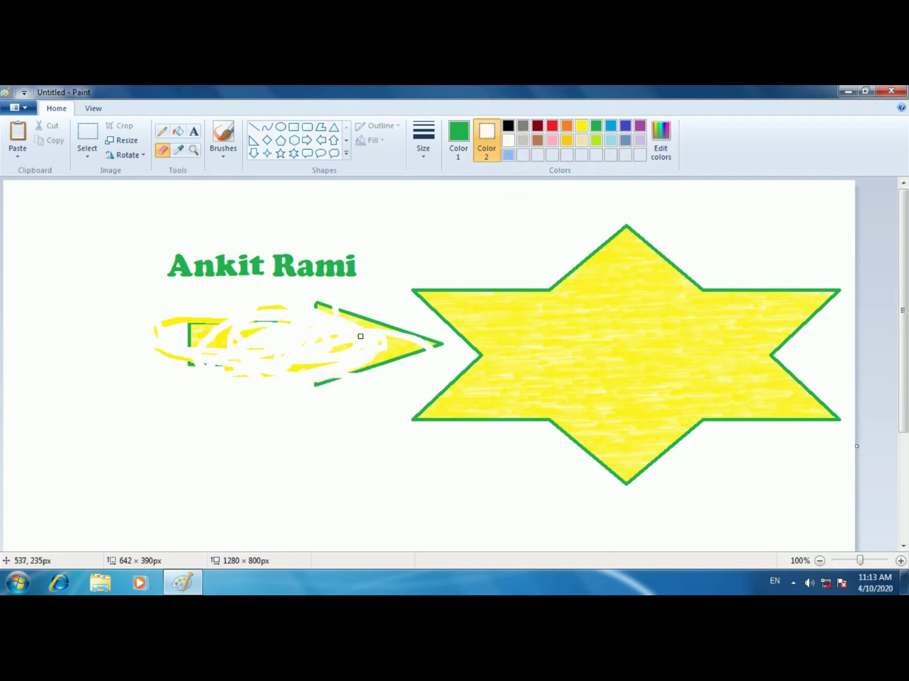
Step: Enlarge the eraser to the thickest size and beyond, then wipe the text, arrow and star away
left_click(429, 154)
left_click(453, 256)
left_click(417, 147)
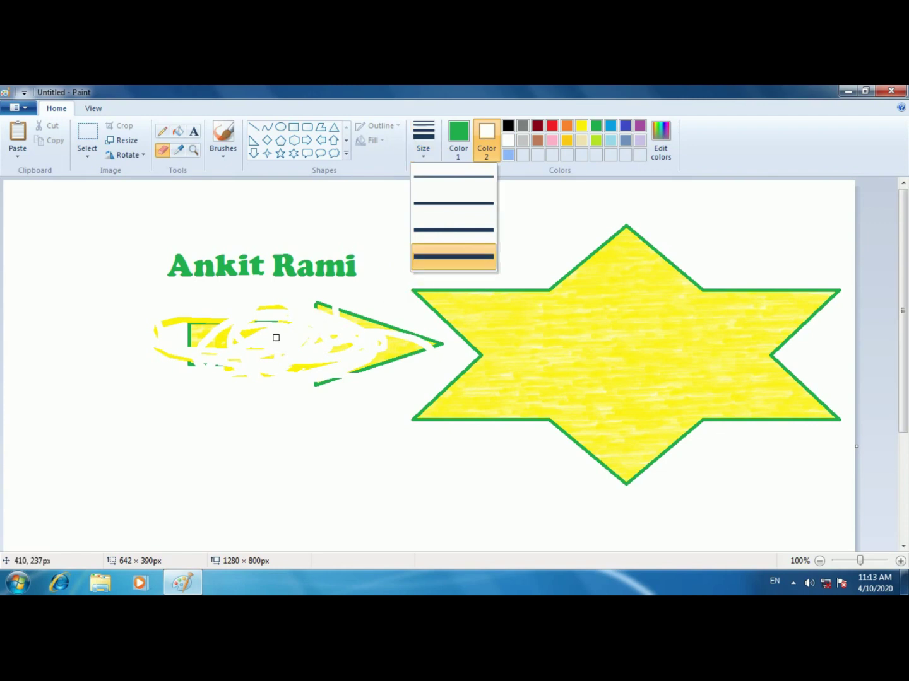
left_click(313, 326)
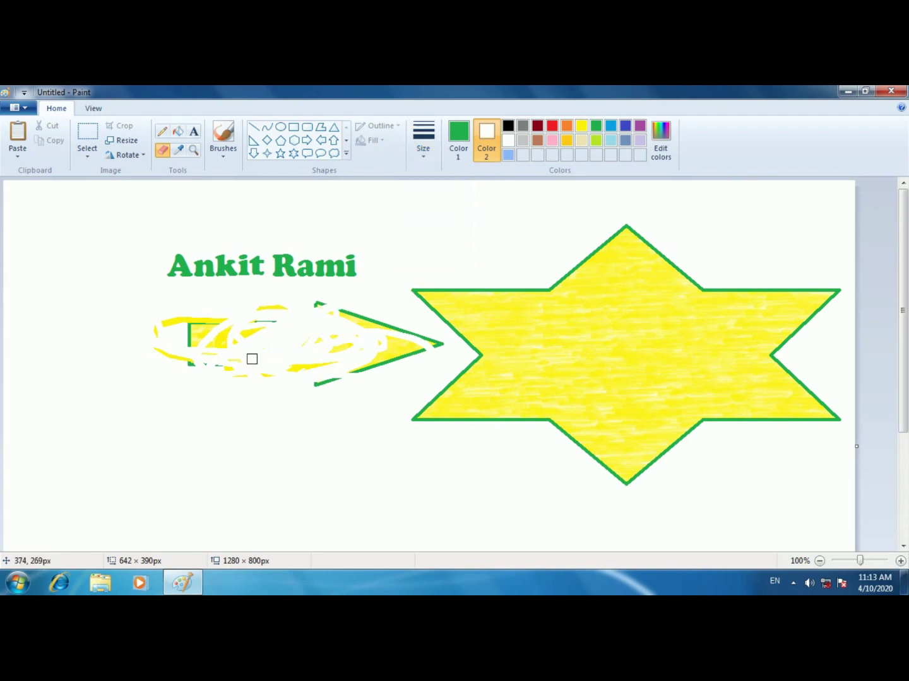
key("ctrl+KP_Add")
key("ctrl+KP_Add")
key("ctrl+KP_Add")
key("ctrl+KP_Add")
key("ctrl+KP_Add")
key("ctrl+KP_Add")
key("ctrl+KP_Add")
key("ctrl+KP_Add")
key("ctrl+KP_Add")
key("ctrl+KP_Add")
mouse_move(252, 359)
left_mouse_down()
mouse_move(199, 349)
mouse_move(171, 268)
mouse_move(370, 268)
mouse_move(618, 230)
mouse_move(807, 282)
mouse_move(302, 297)
mouse_move(718, 299)
mouse_move(585, 386)
mouse_move(514, 530)
mouse_move(617, 342)
mouse_move(343, 272)
mouse_move(668, 447)
mouse_move(844, 363)
mouse_move(387, 386)
mouse_move(412, 350)
mouse_move(286, 360)
mouse_move(197, 332)
mouse_move(371, 340)
left_mouse_up()
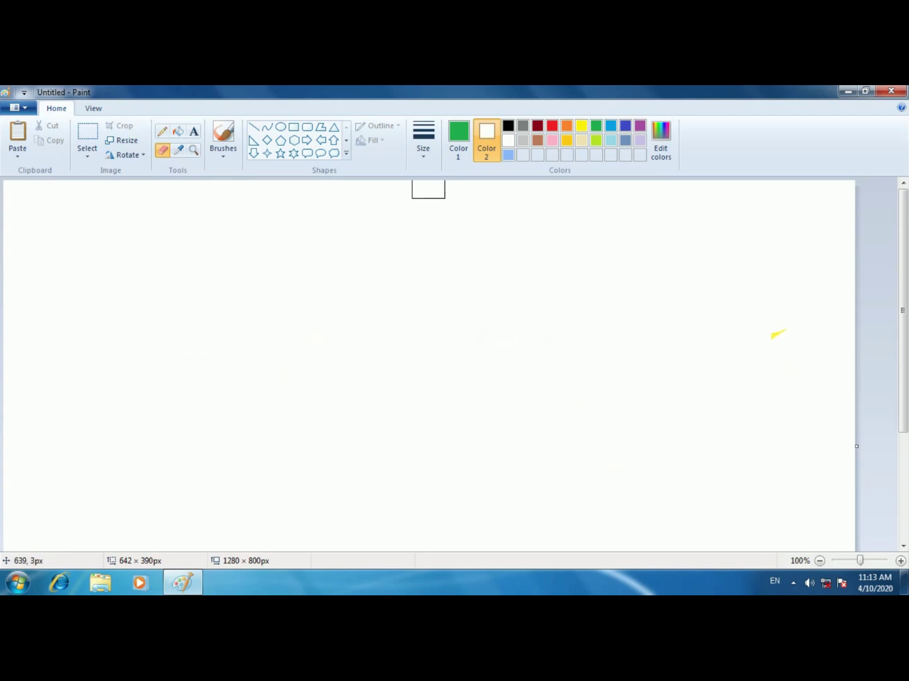
Step: Zoom the canvas to 200% and back to 100%
left_click(93, 107)
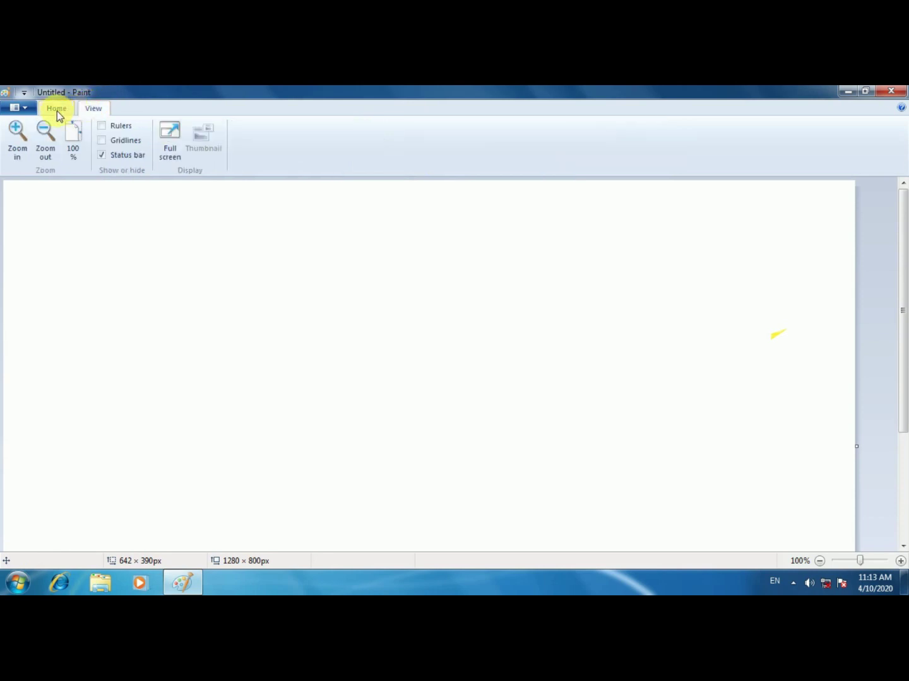
left_click(18, 132)
left_click(45, 131)
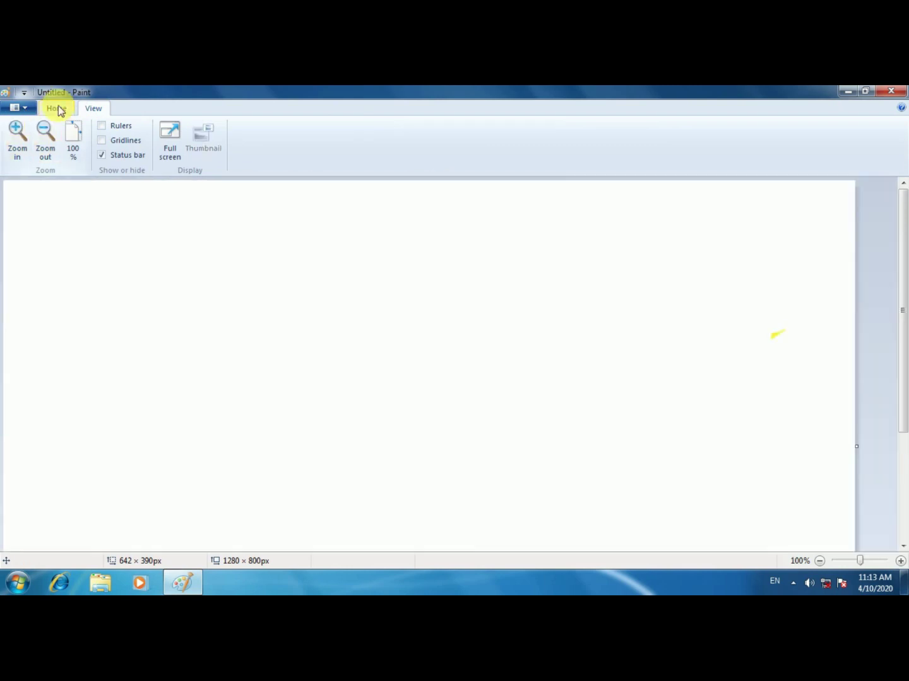
left_click(56, 108)
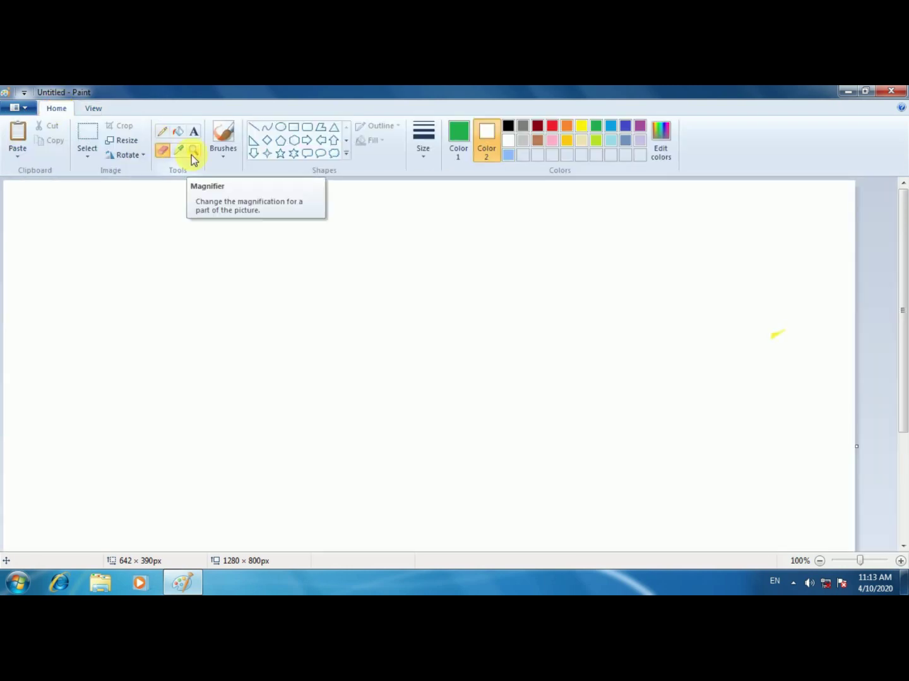
Step: Draw a large green rounded rectangle and fill its interior with green
left_click(307, 128)
left_click_drag(133, 231, 618, 436)
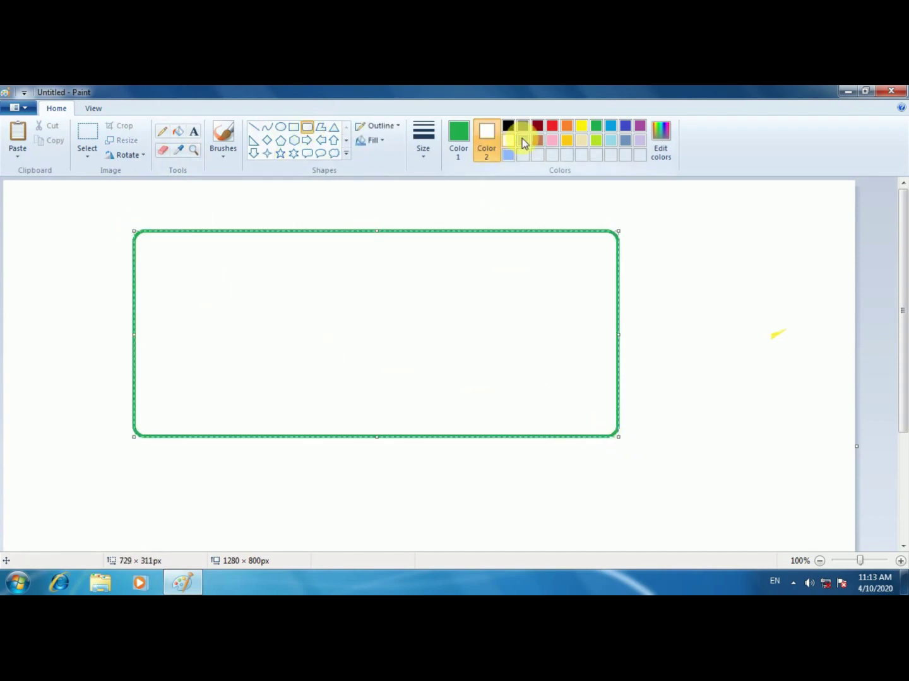
left_click(178, 131)
left_click(566, 125)
left_click(451, 264)
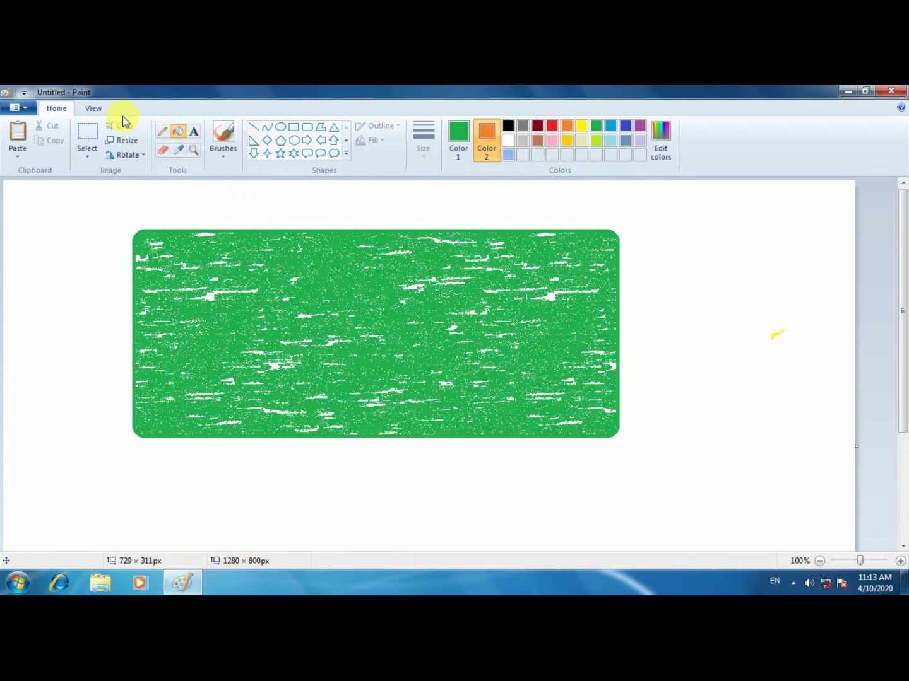
Step: Magnify the rounded rectangle step by step to 500%
left_click(195, 150)
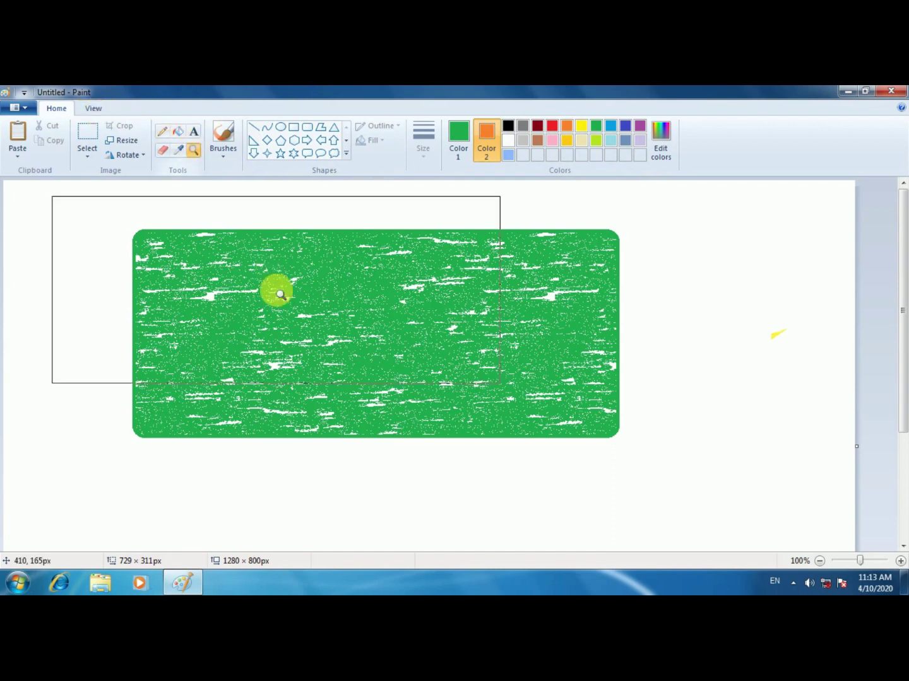
left_click(277, 292)
left_click(280, 293)
left_click(417, 361)
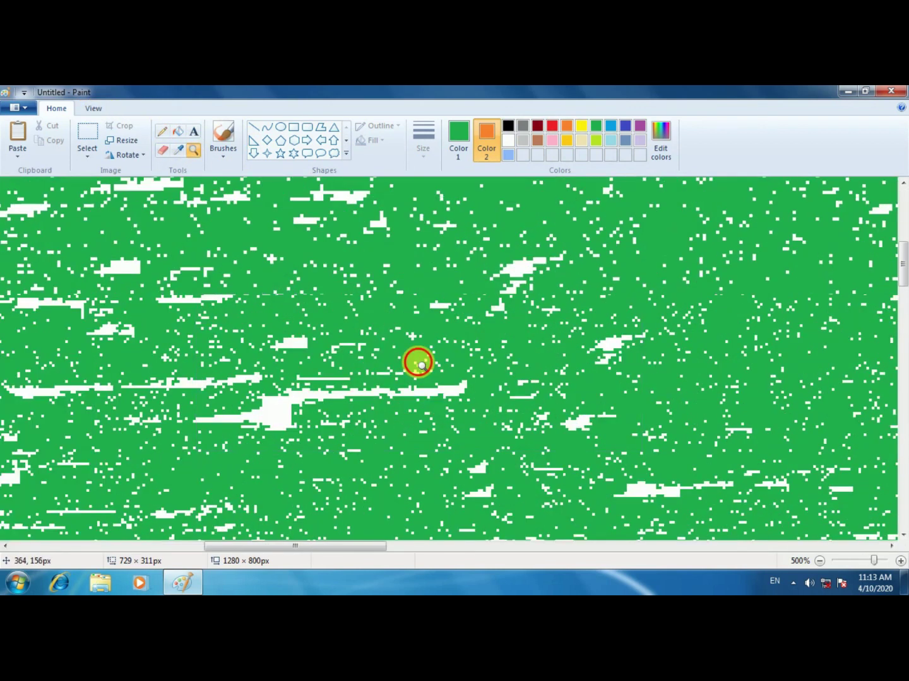